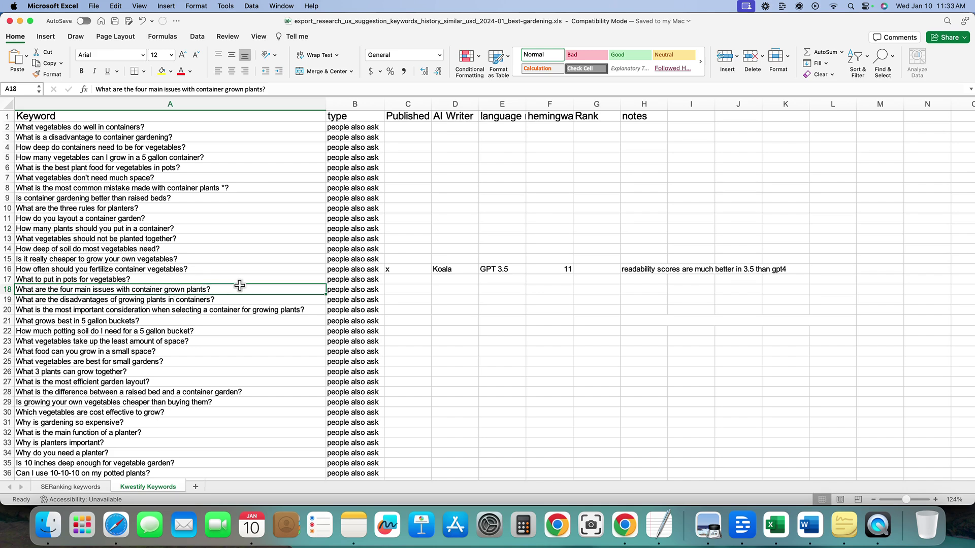
Step: Switch to Google Chrome and examine the Google results for "What are the four main issues with container grown plants?"
click(628, 528)
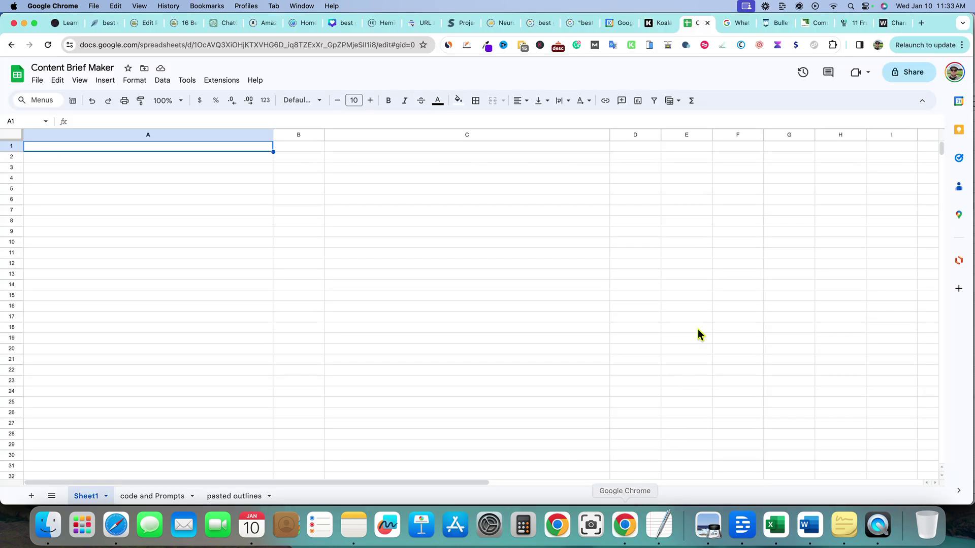
click(729, 22)
scroll(507, 297, up, 3)
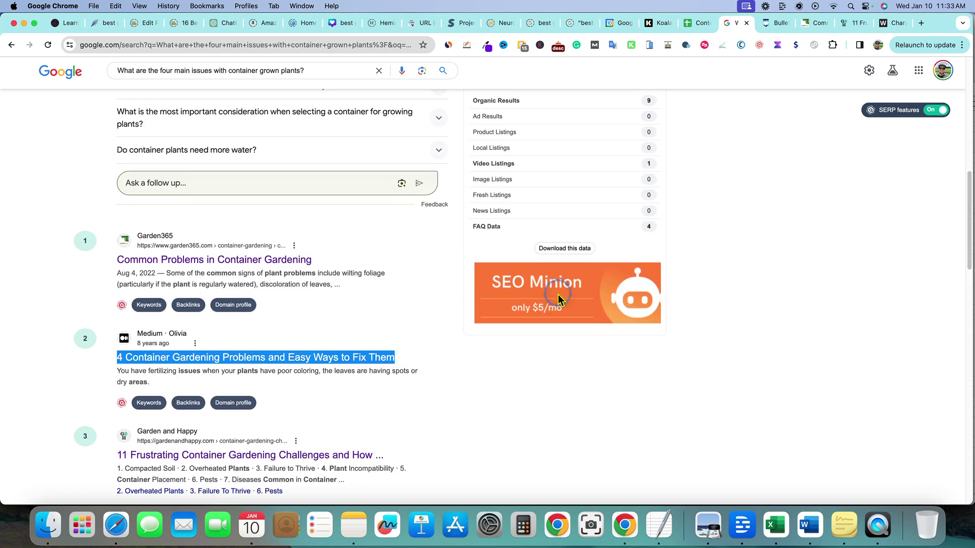
click(558, 297)
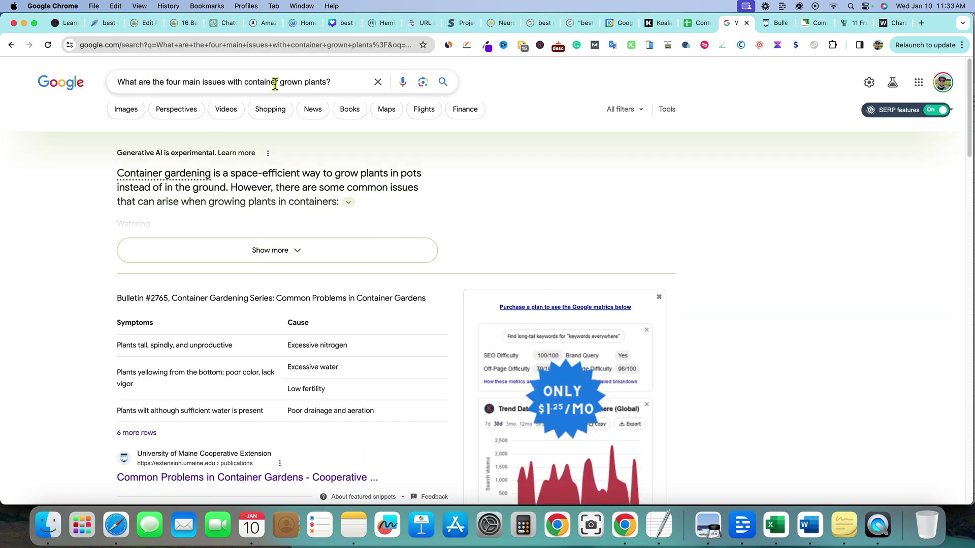
scroll(196, 267, down, 5)
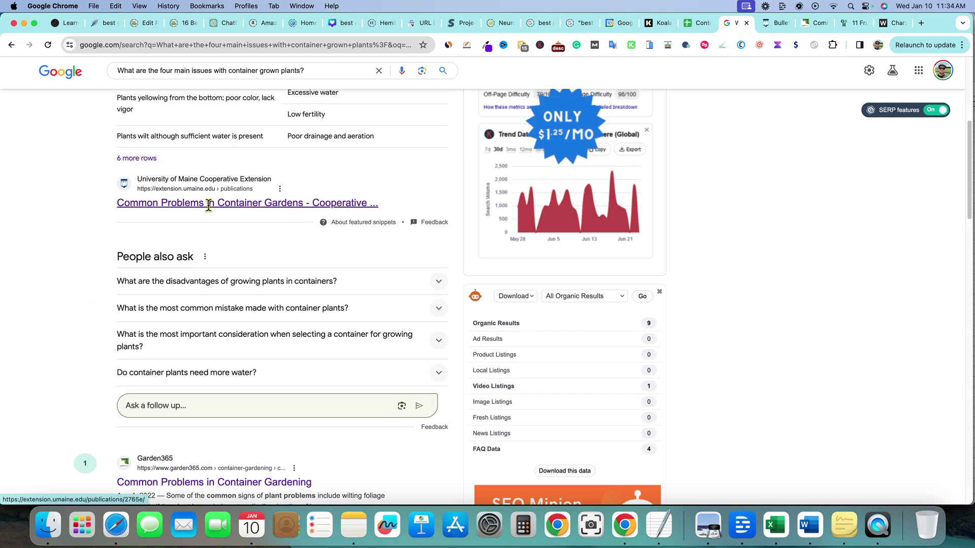
scroll(318, 248, down, 5)
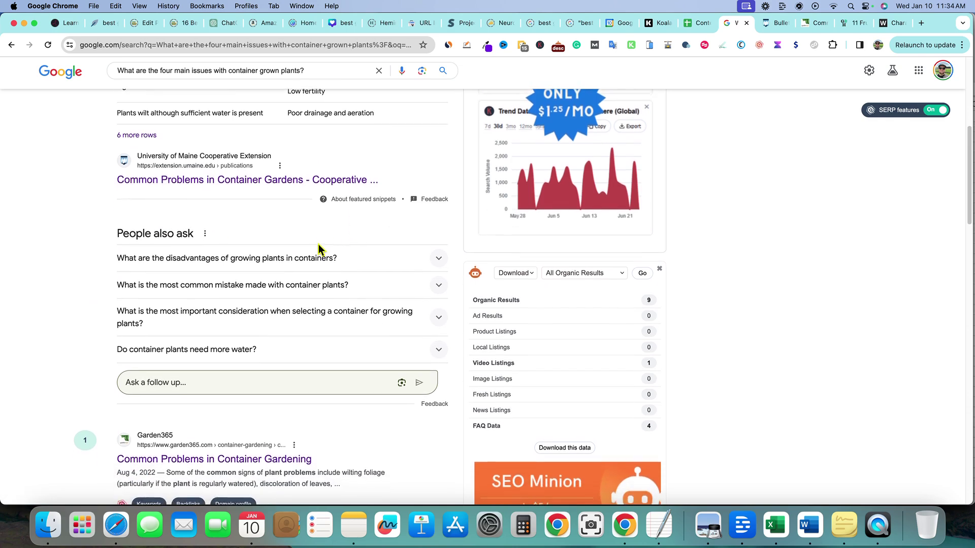
scroll(268, 246, down, 6)
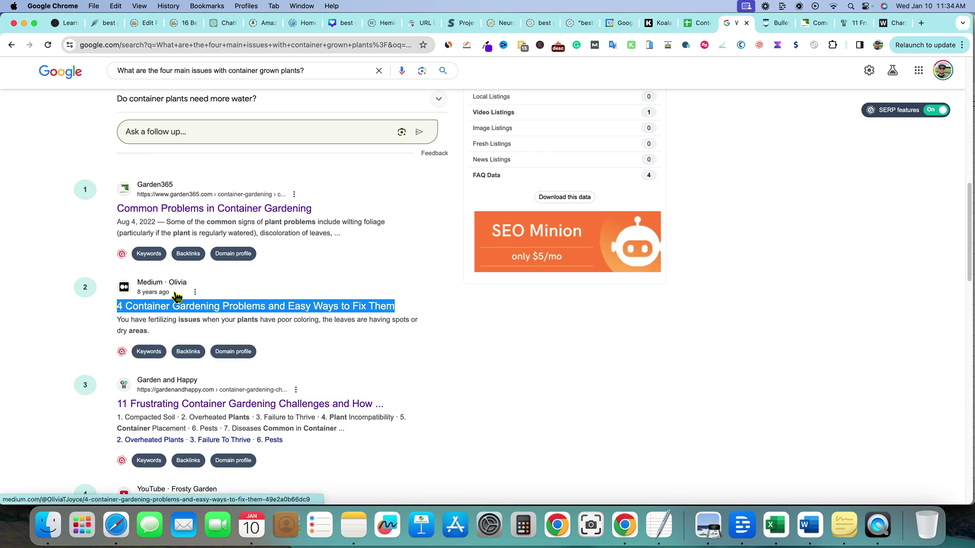
scroll(262, 316, down, 1)
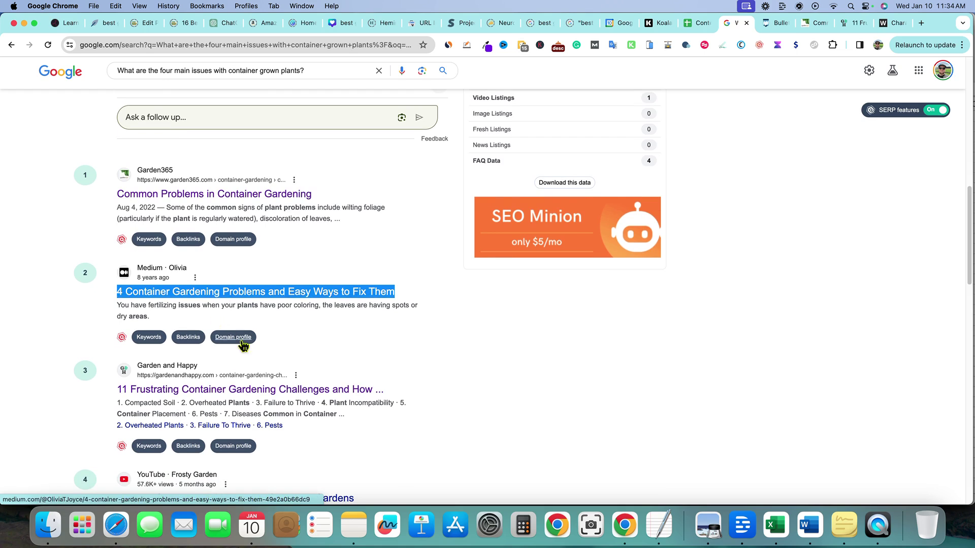
scroll(244, 336, down, 2)
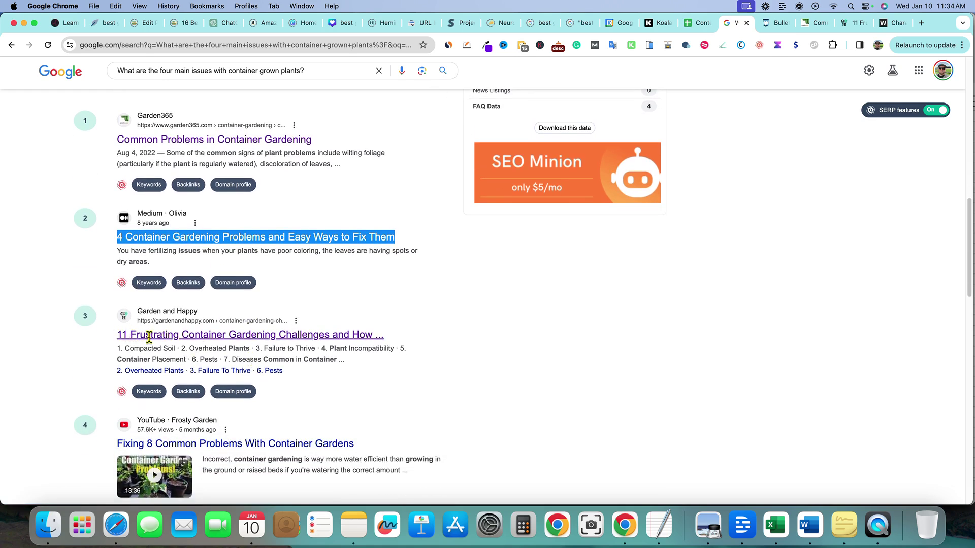
scroll(245, 348, down, 5)
scroll(284, 349, up, 1)
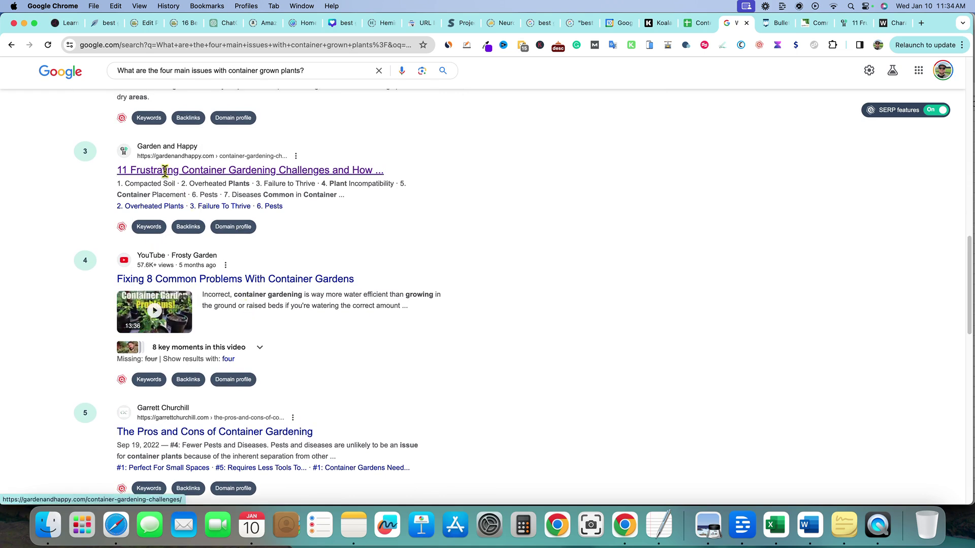
Step: Copy the link address of the Garden and Happy result into cell A1 of Sheet1 in Content Brief Maker
scroll(170, 177, up, 3)
right_click(181, 239)
click(211, 297)
click(693, 23)
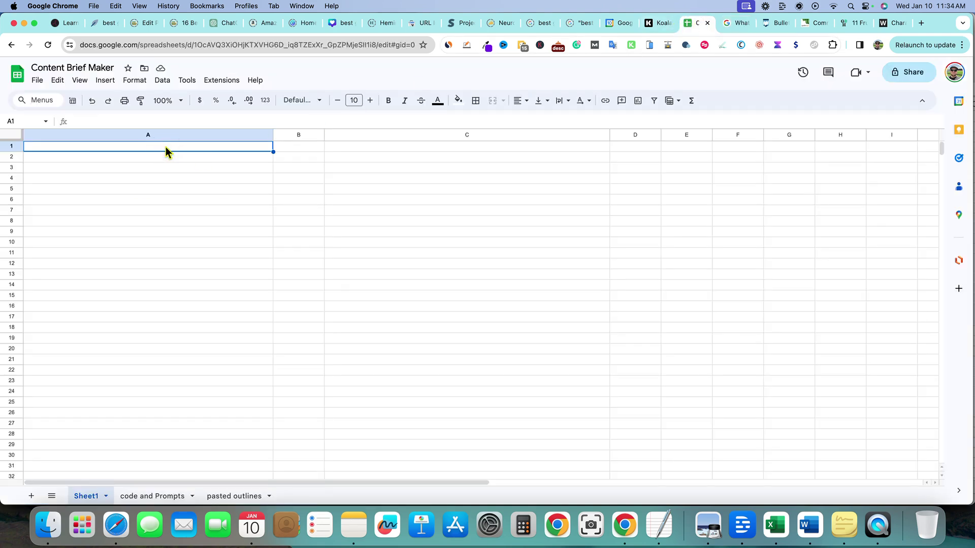
key(super+v)
click(383, 148)
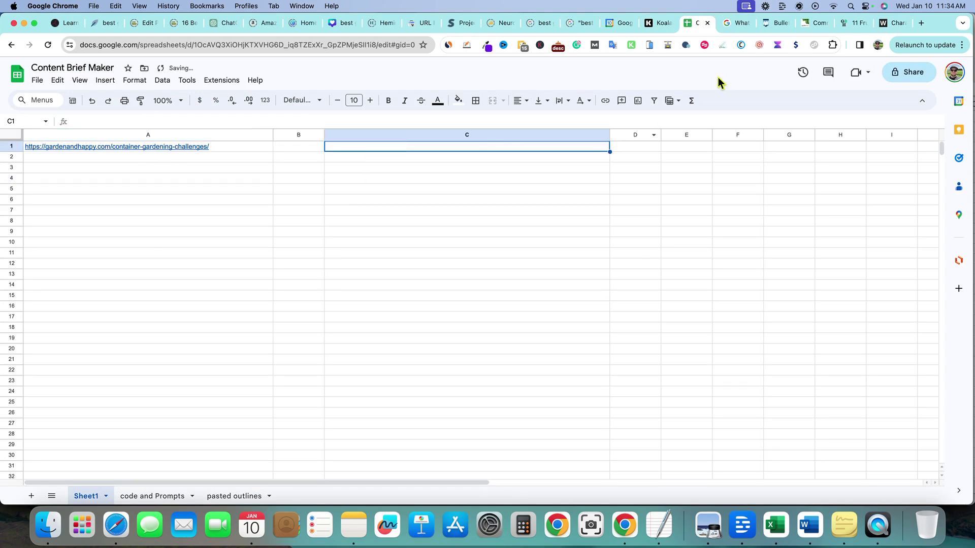
Step: Return to the Google results, then view the open Garden365 article "Common Problems in Container Gardening"
click(734, 23)
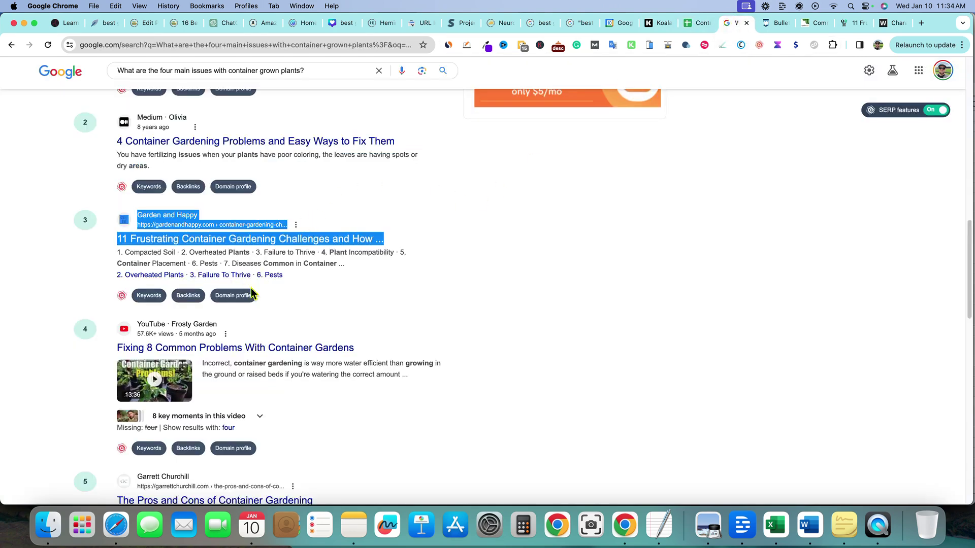
scroll(221, 200, up, 2)
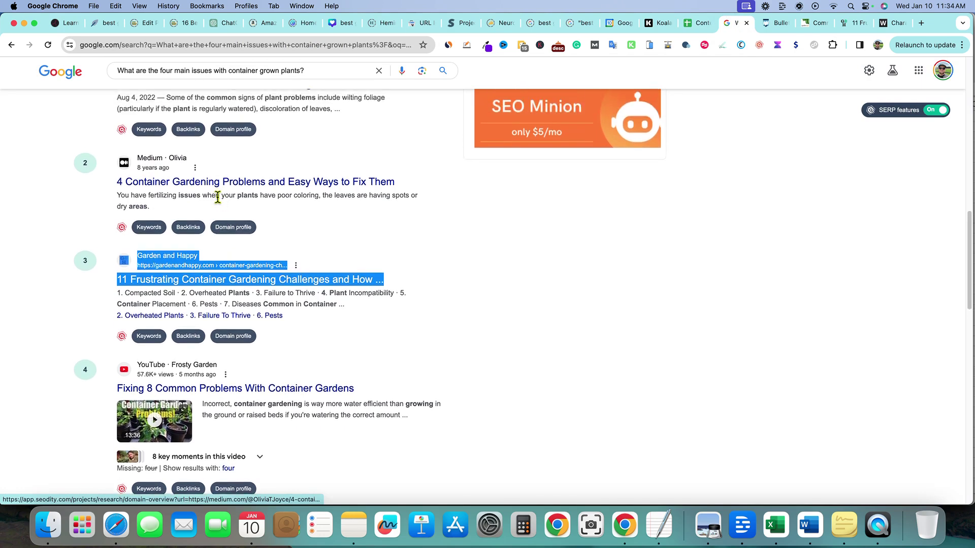
scroll(217, 197, up, 4)
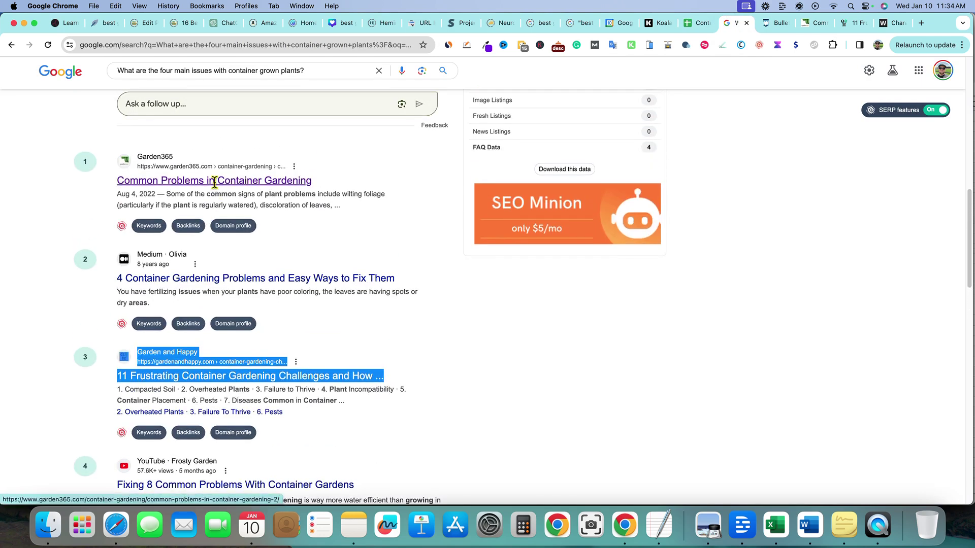
click(807, 23)
scroll(396, 259, down, 10)
scroll(381, 263, up, 5)
Step: Count the words of the whole Garden365 page with Word Counter Plus
click(358, 264)
key(super+a)
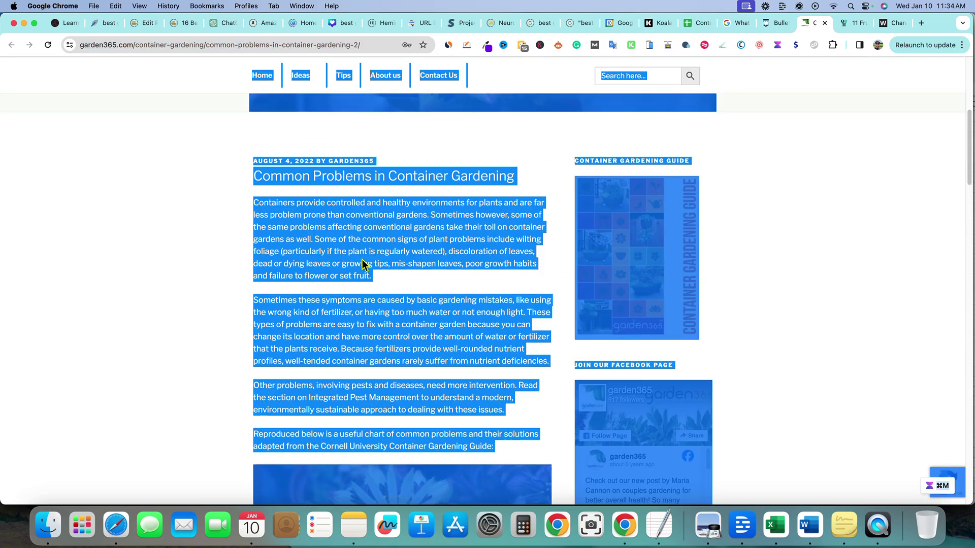
right_click(362, 252)
click(406, 402)
click(362, 238)
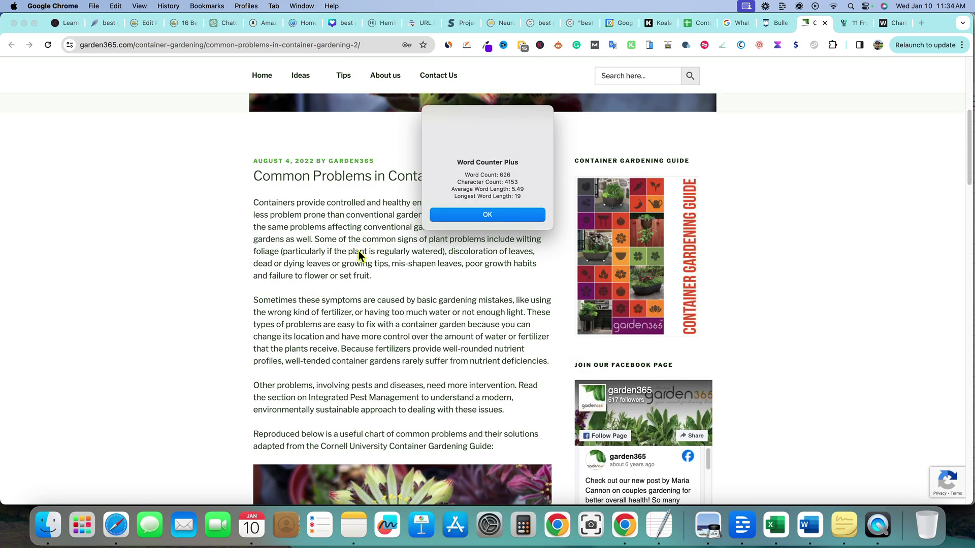
Step: Examine the length and content of the Garden365 article, including its problem chart and Diagnosing Plants section
scroll(349, 279, down, 5)
scroll(349, 279, down, 10)
scroll(355, 277, up, 10)
scroll(361, 276, down, 15)
scroll(361, 277, down, 5)
scroll(362, 277, up, 20)
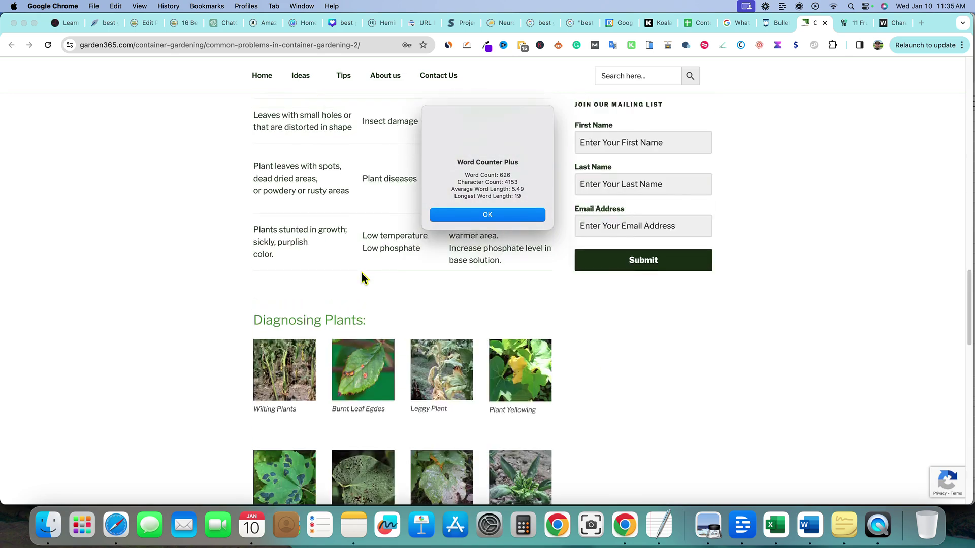
scroll(362, 277, up, 10)
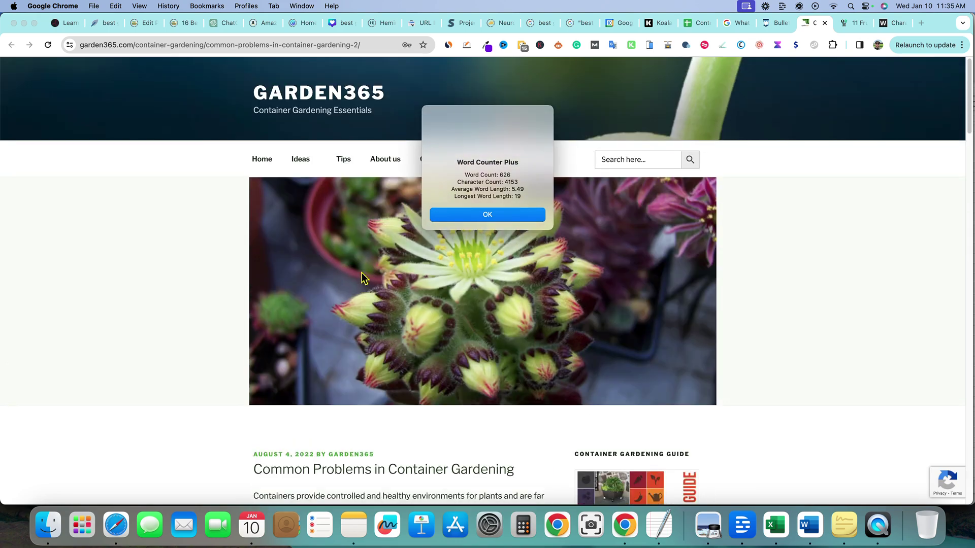
scroll(240, 359, down, 3)
scroll(239, 359, up, 3)
Step: Open the Homes & Gardens article "Container gardening mistakes: 9 common errors to avoid" from the Google results
click(734, 24)
scroll(270, 318, down, 7)
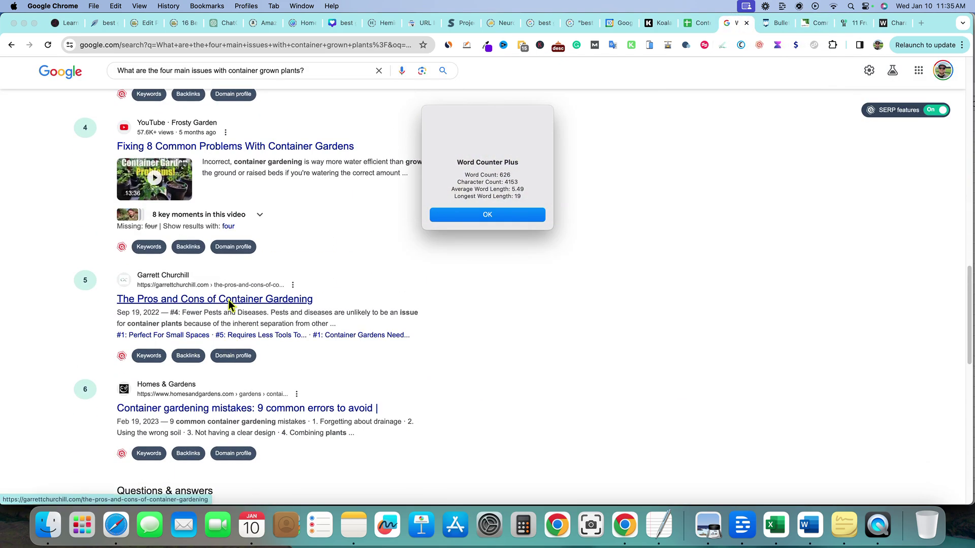
right_click(244, 412)
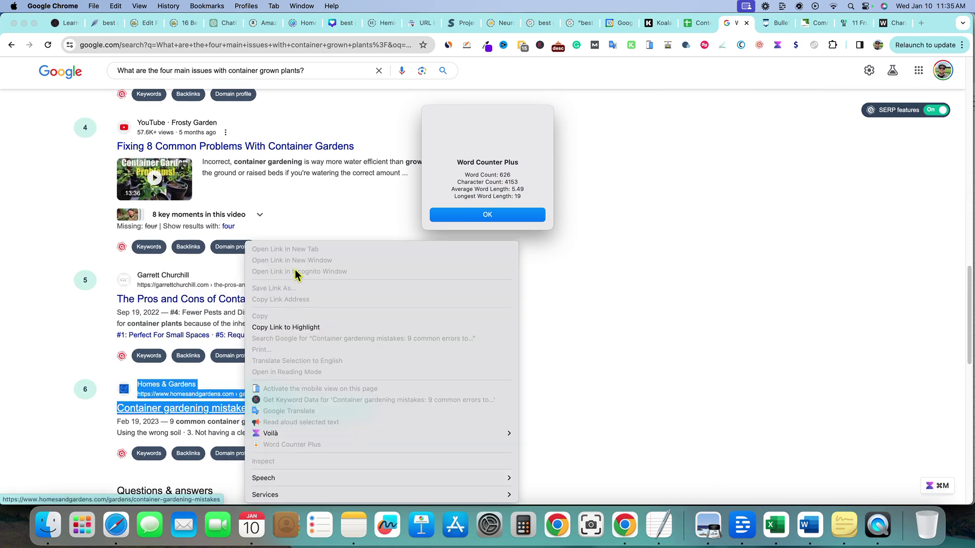
click(194, 406)
scroll(419, 360, down, 10)
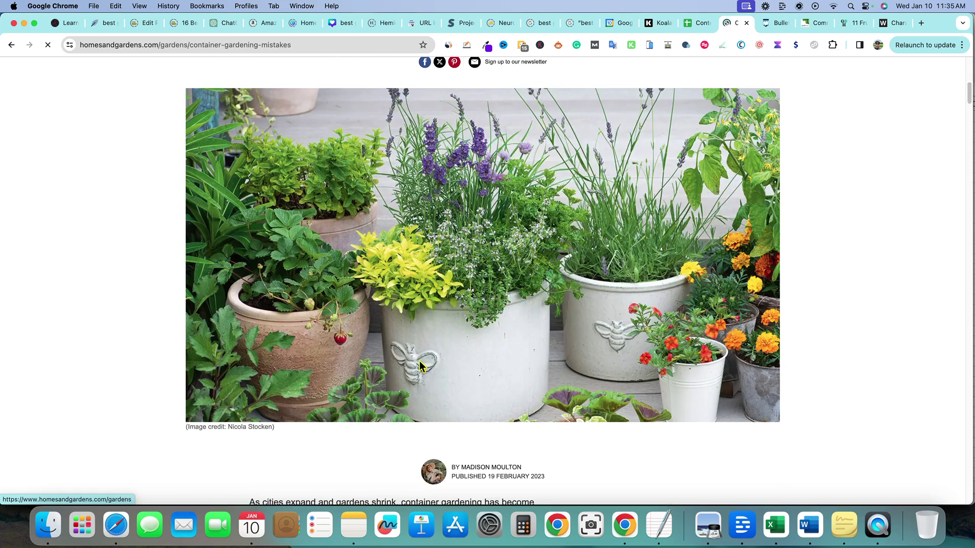
scroll(394, 257, up, 3)
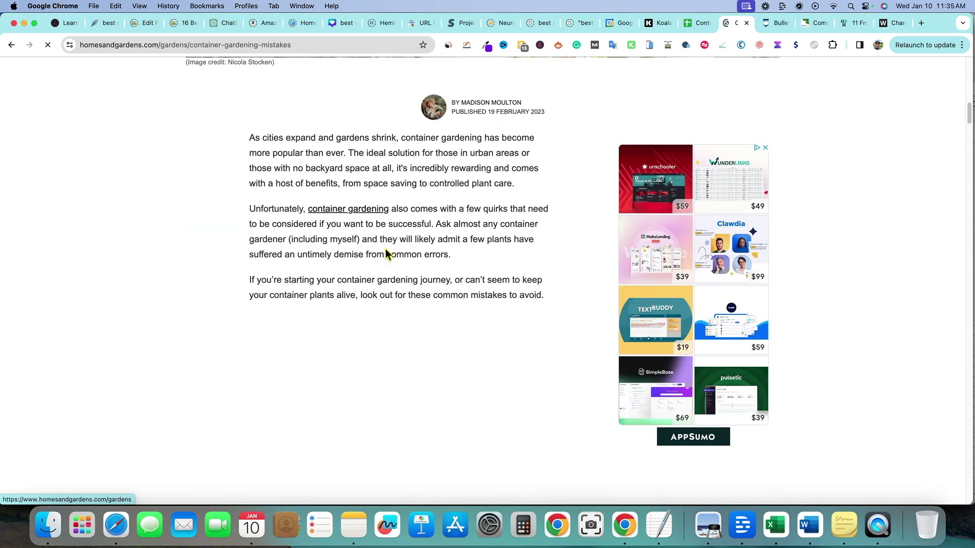
Step: Count the words of the whole Homes & Gardens page with Word Counter Plus and dismiss the result
key(super+a)
right_click(382, 238)
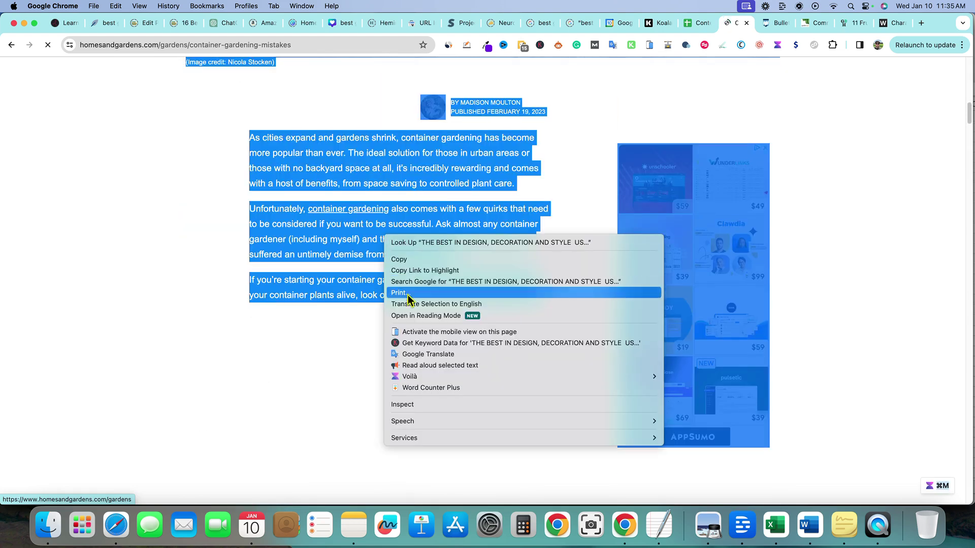
click(422, 387)
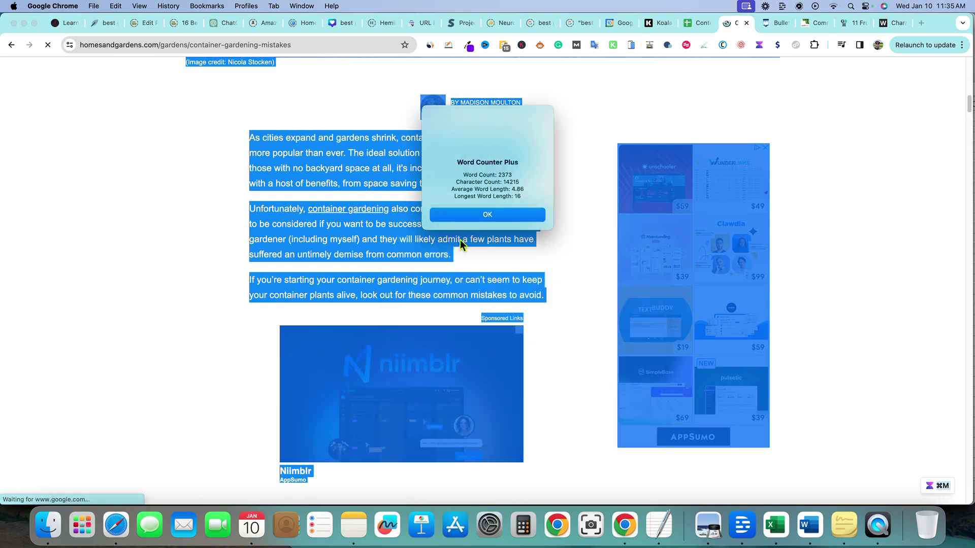
click(487, 215)
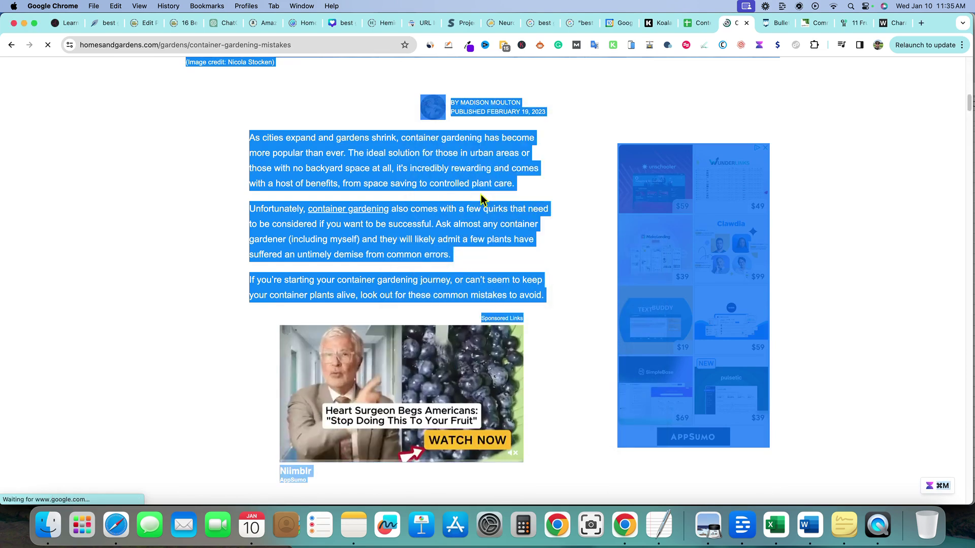
Step: Copy the Homes & Gardens article URL into cell C1 of Sheet1 in Content Brief Maker
click(203, 222)
click(241, 45)
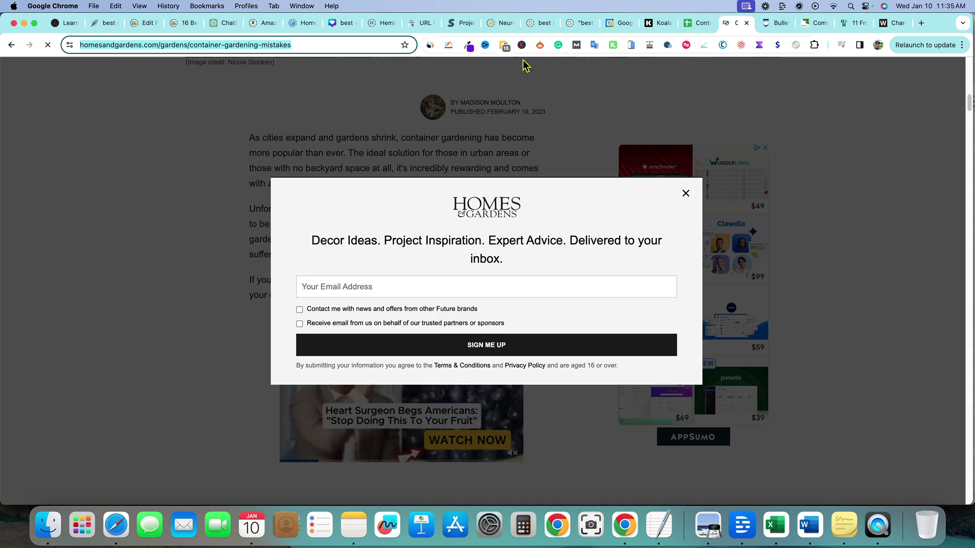
click(708, 29)
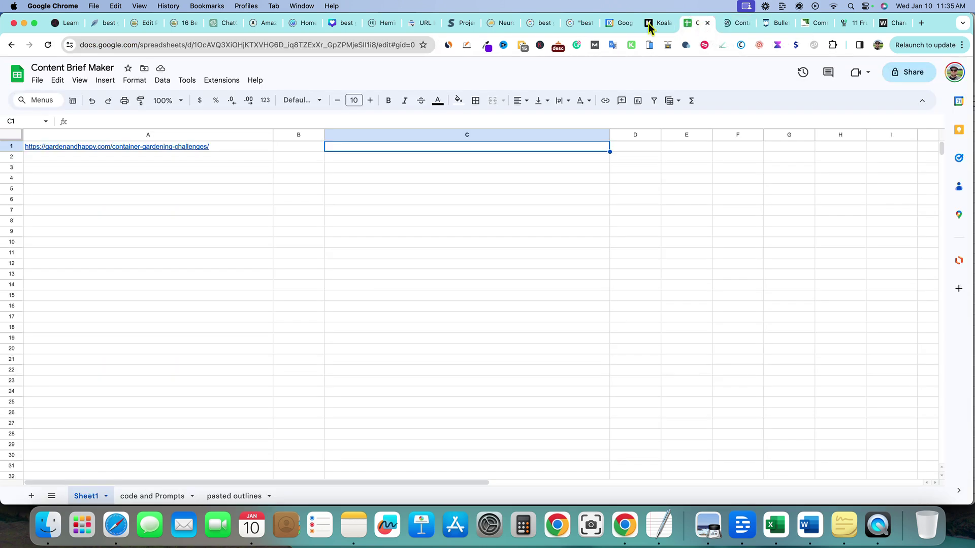
click(464, 148)
key(super+v)
click(455, 221)
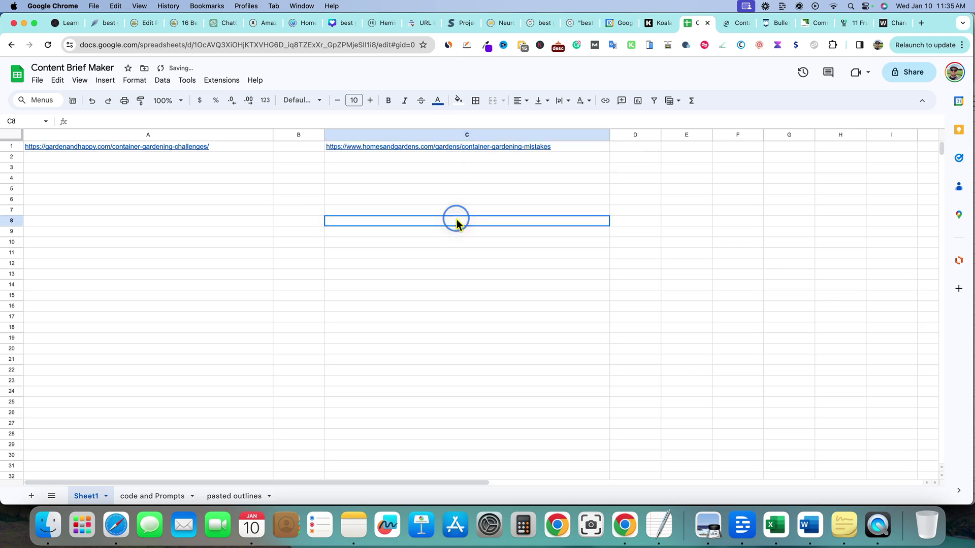
Step: Copy the h4 version of the IMPORTXML formula from cell C10 of the code and Prompts sheet
click(131, 497)
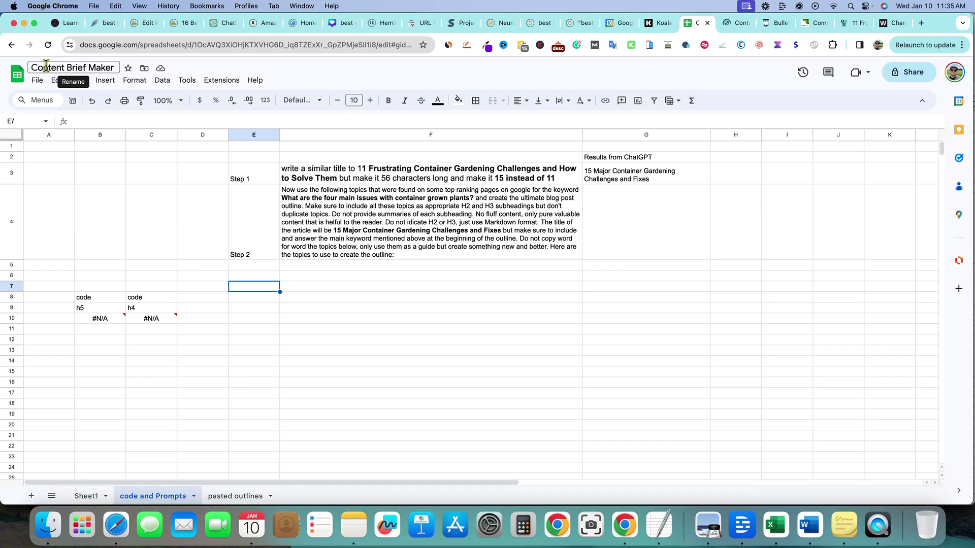
click(646, 329)
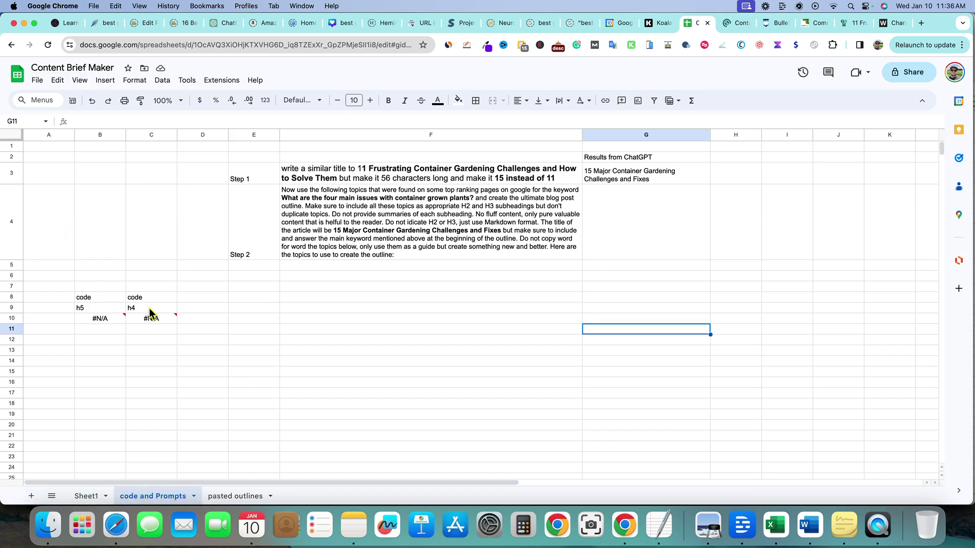
click(94, 321)
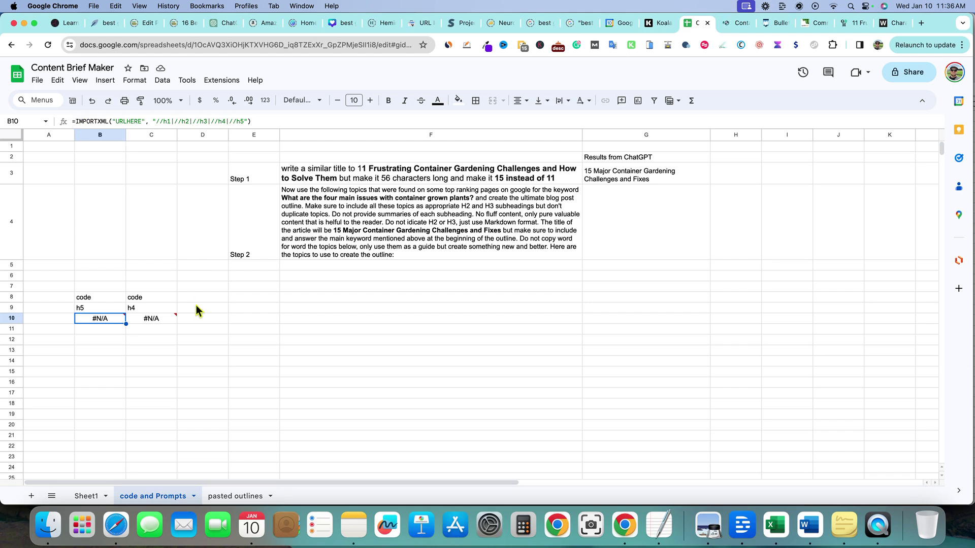
click(150, 316)
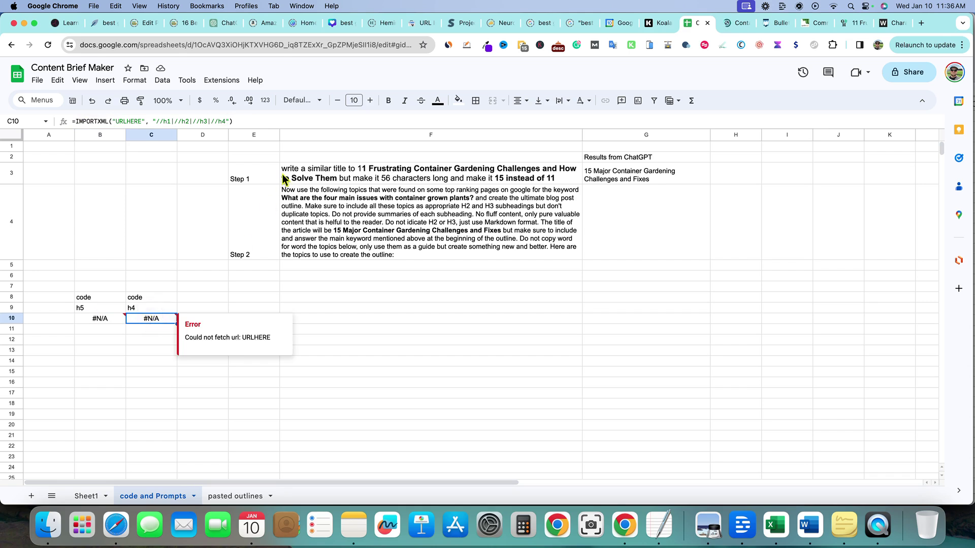
drag(233, 122, 68, 123)
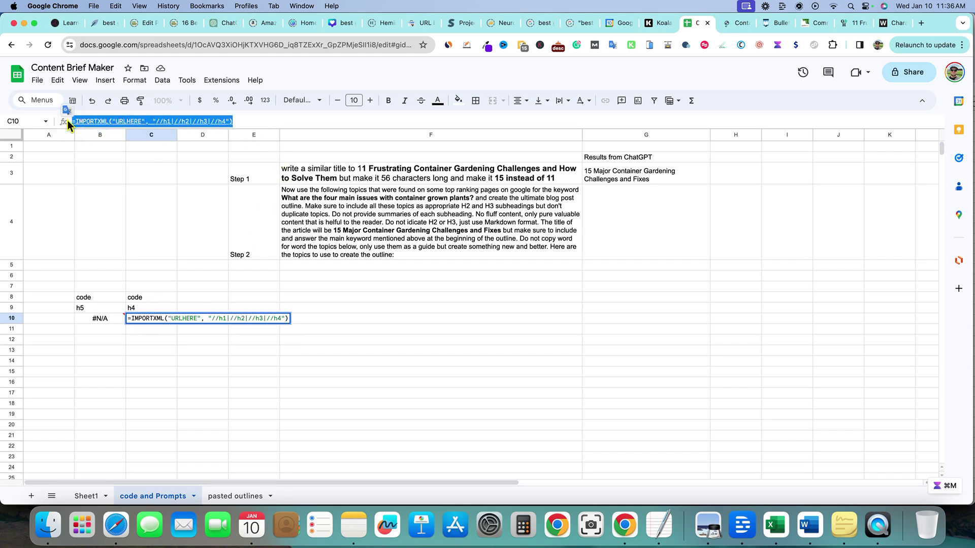
Step: Paste the IMPORTXML formula into cell A2 of Sheet1 and copy the Garden and Happy URL from A1
click(85, 496)
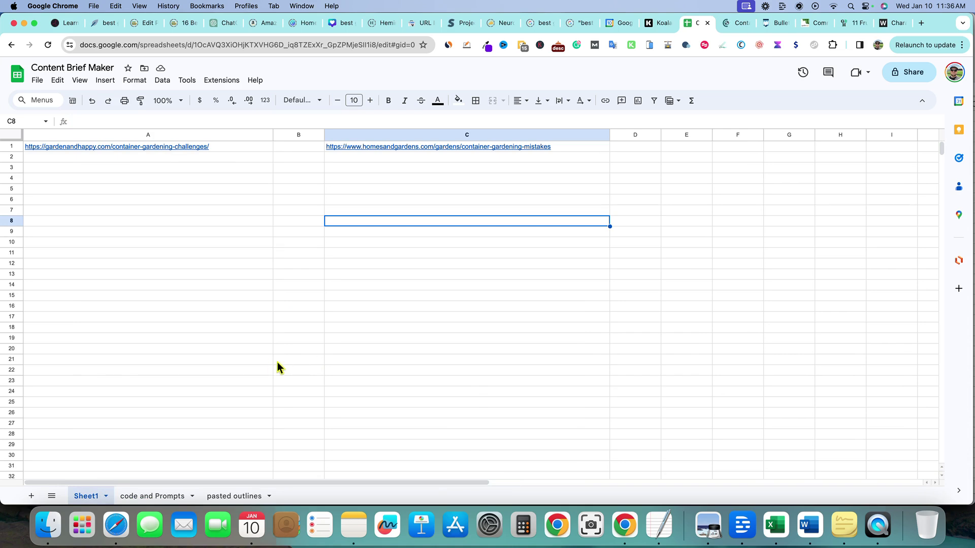
click(132, 160)
key(cmd+v)
click(180, 198)
click(221, 147)
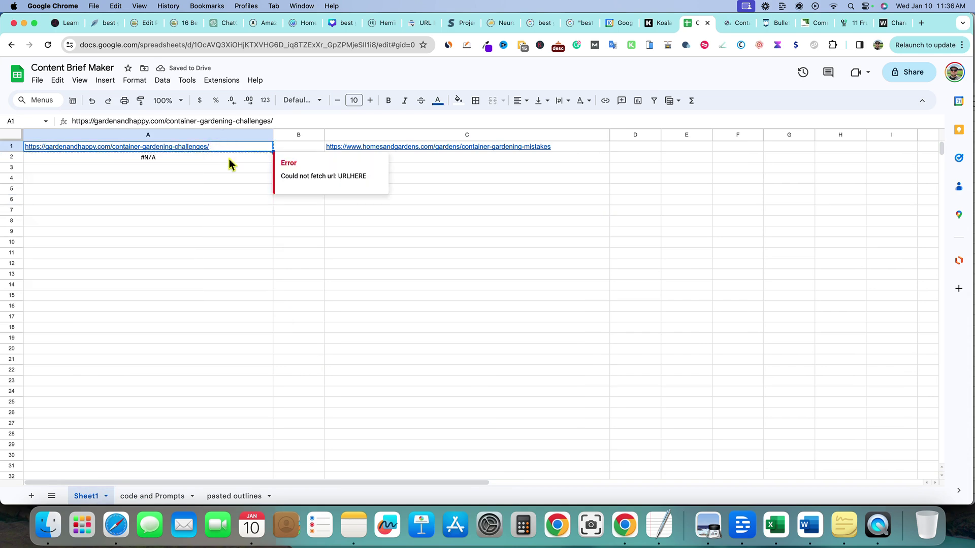
Step: Replace the URLHERE placeholder in cell A2's IMPORTXML formula with the copied Garden and Happy URL
click(229, 159)
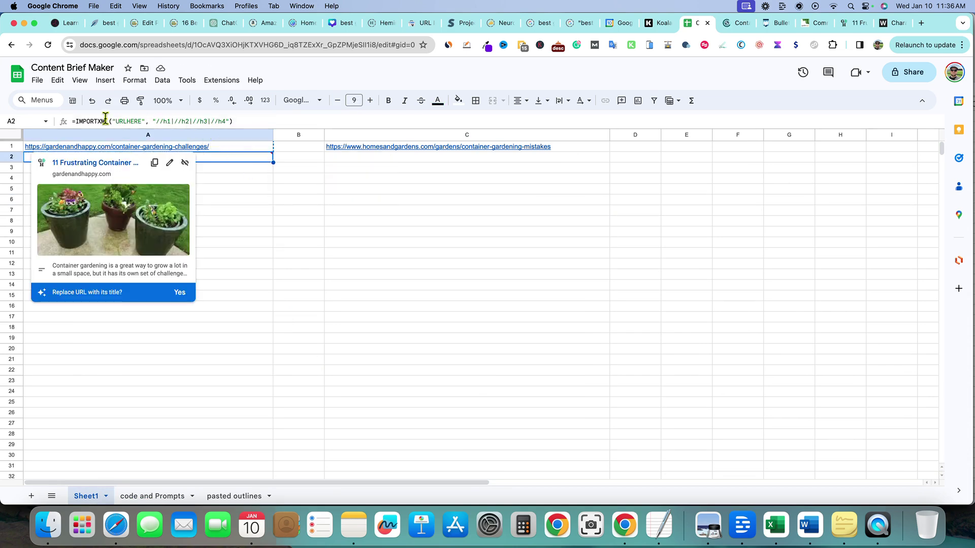
drag(142, 121, 116, 121)
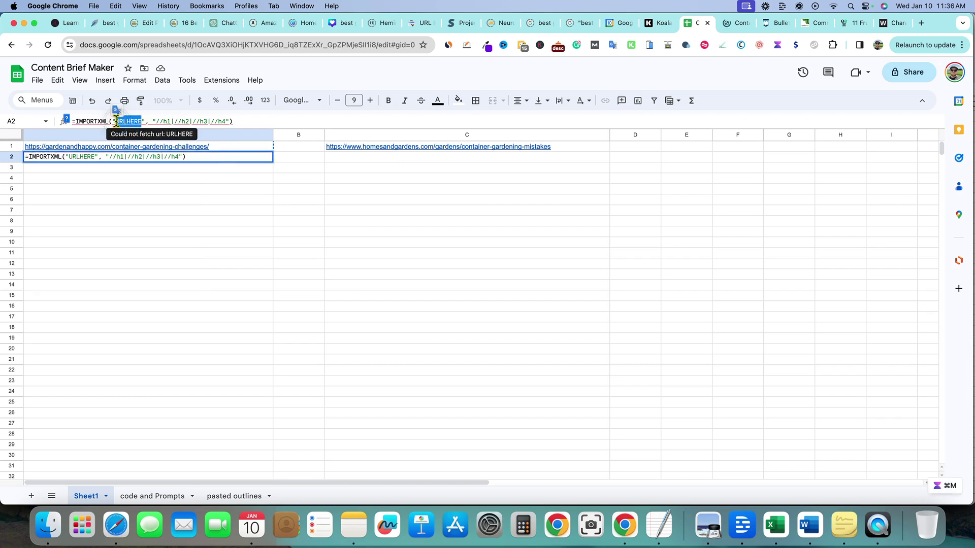
key(super+v)
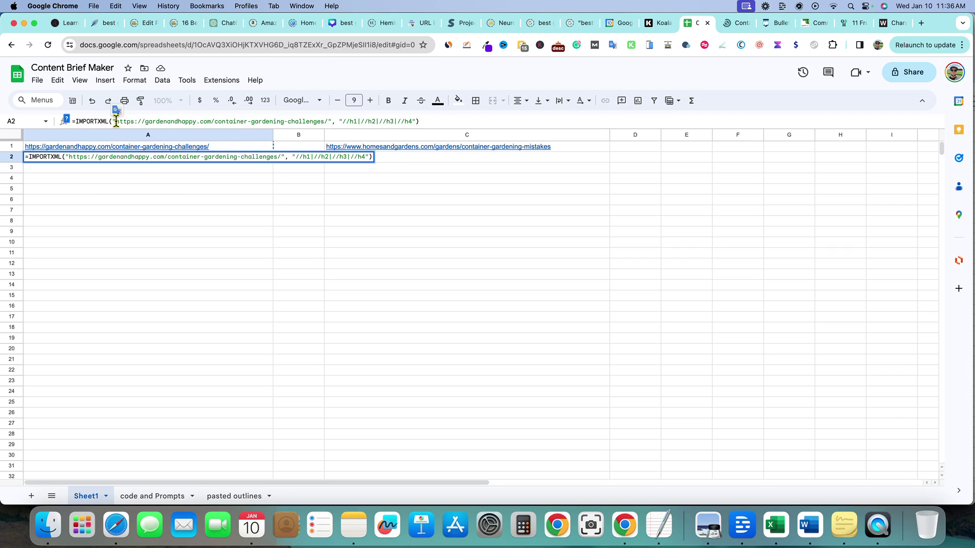
key(Return)
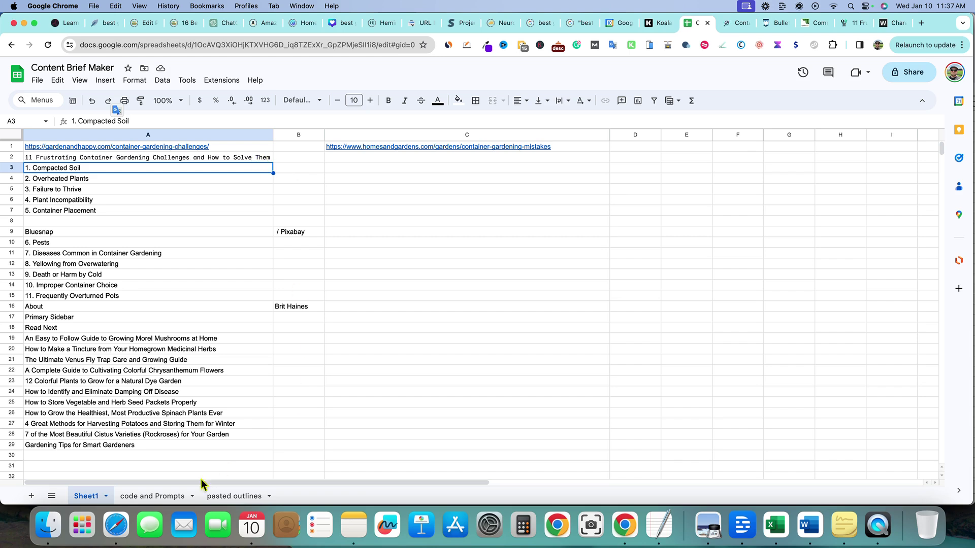
Step: Copy the h4 IMPORTXML formula from C10 of the code and Prompts sheet into cell C2 of Sheet1
click(163, 496)
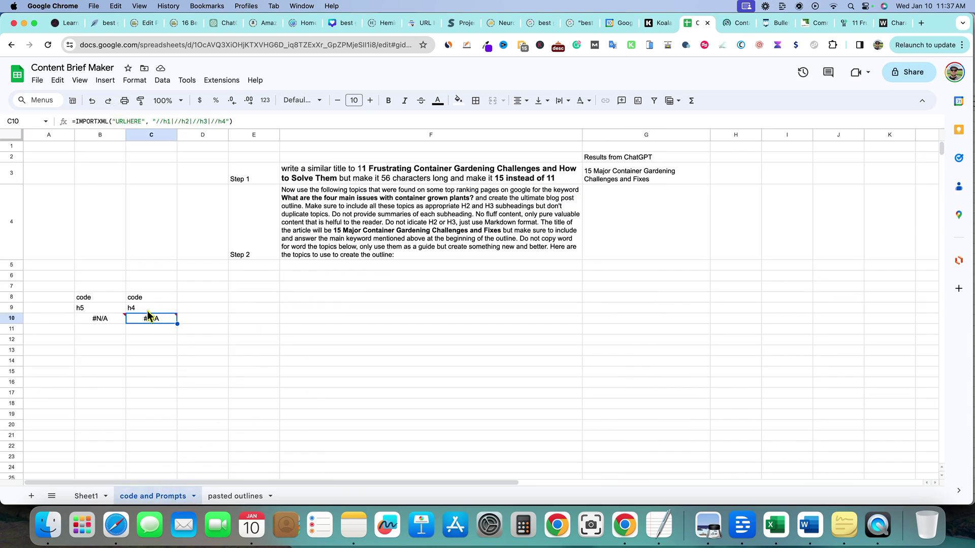
drag(243, 121, 65, 124)
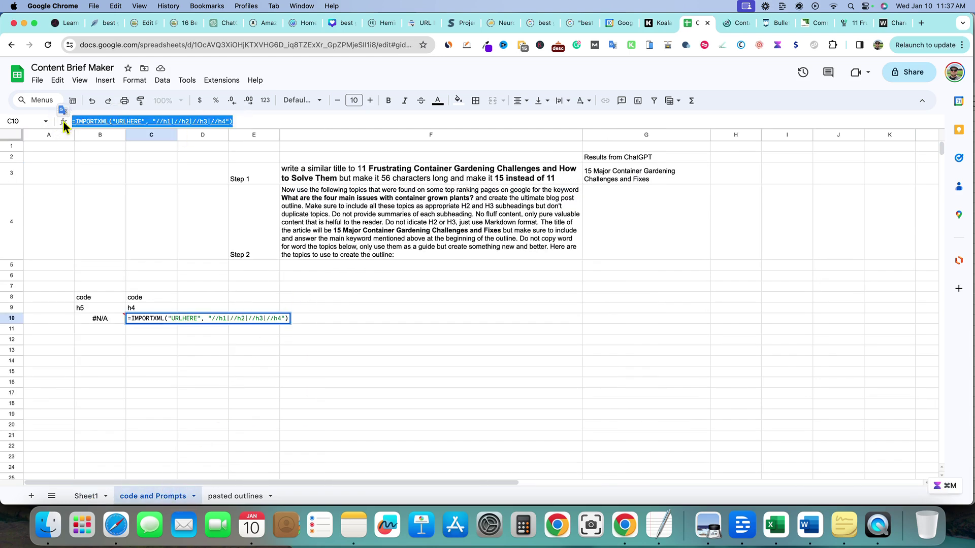
click(86, 496)
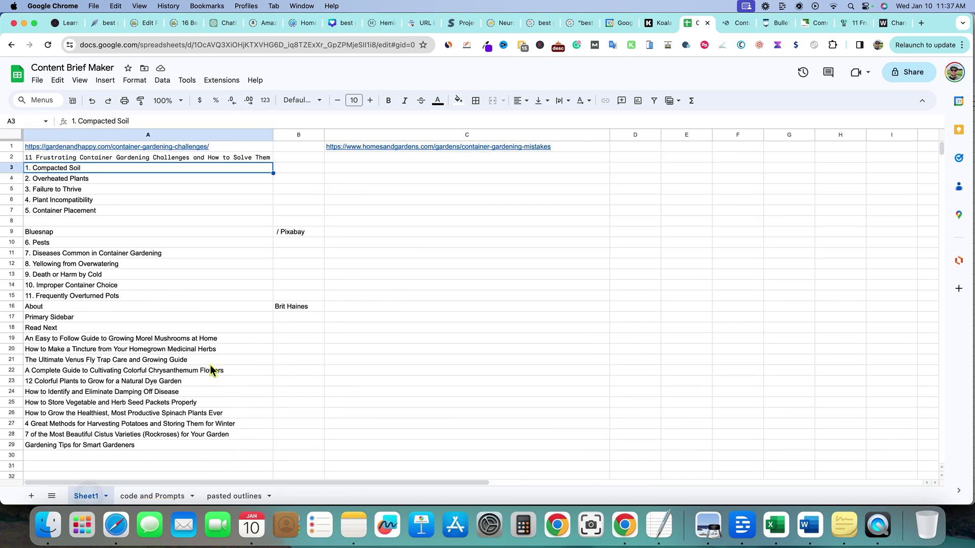
click(522, 158)
key(cmd+v)
Step: Replace the URLHERE placeholder in cell C2's IMPORTXML formula with the Homes & Gardens URL from C1
key(Up)
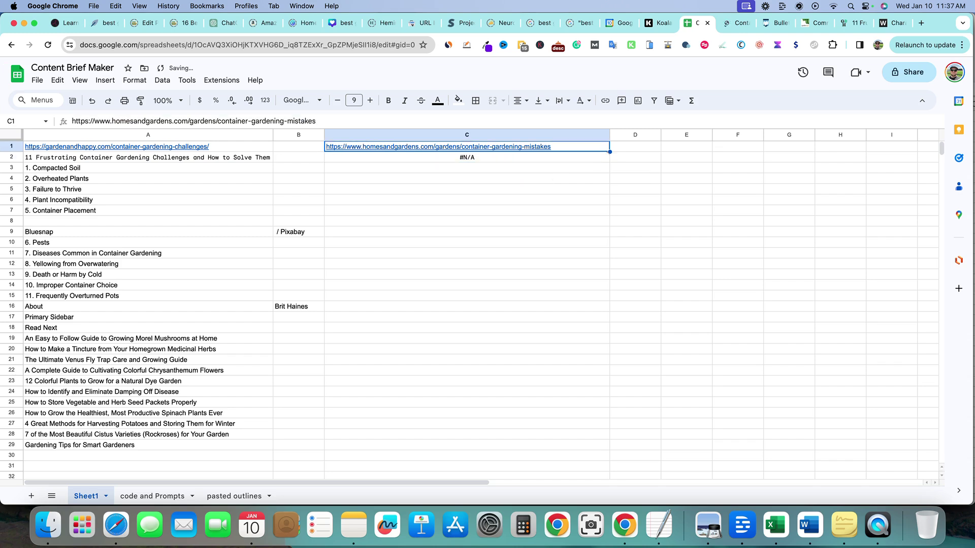
key(cmd+c)
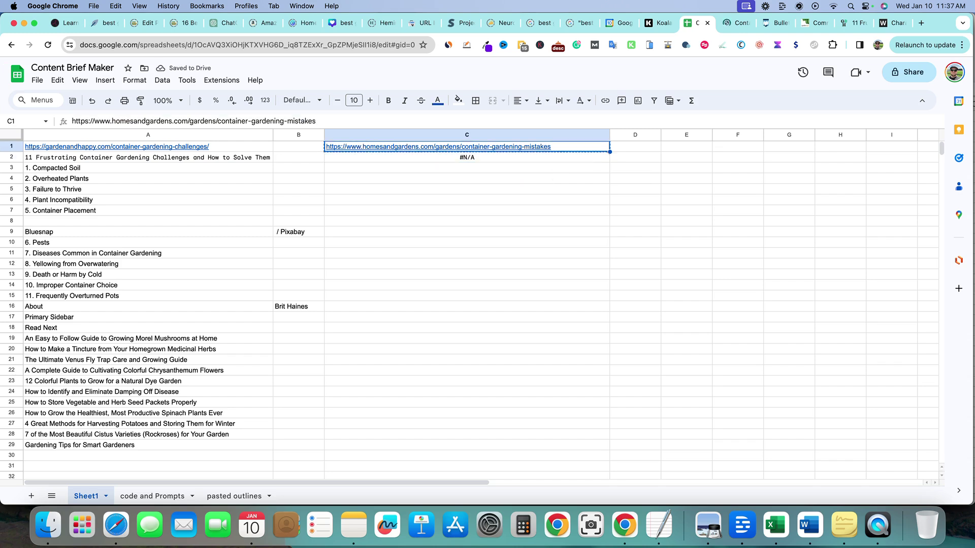
key(Down)
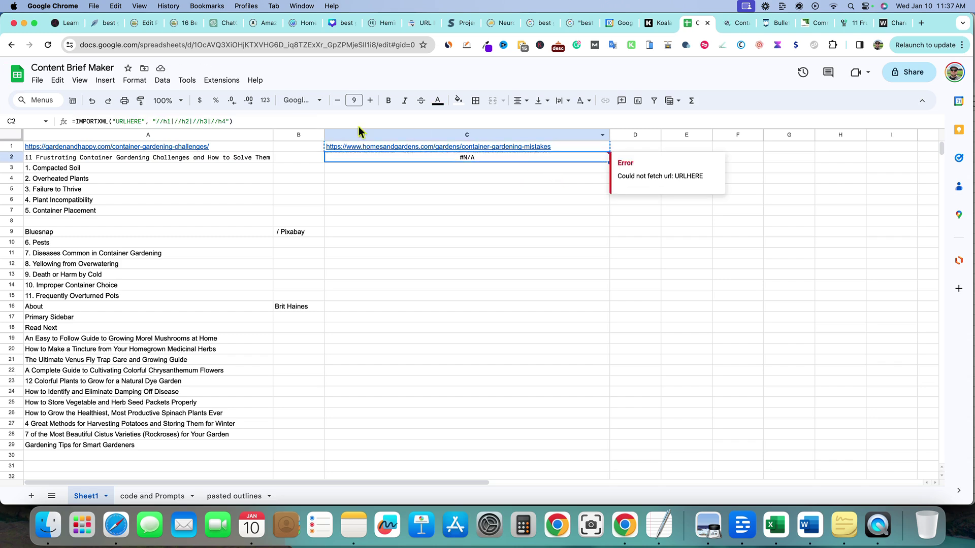
double_click(127, 121)
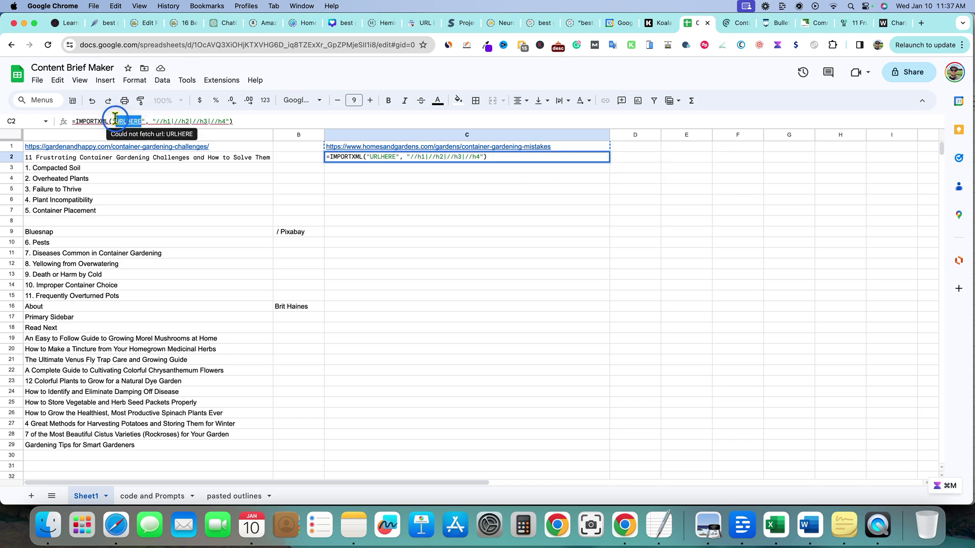
key(cmd+v)
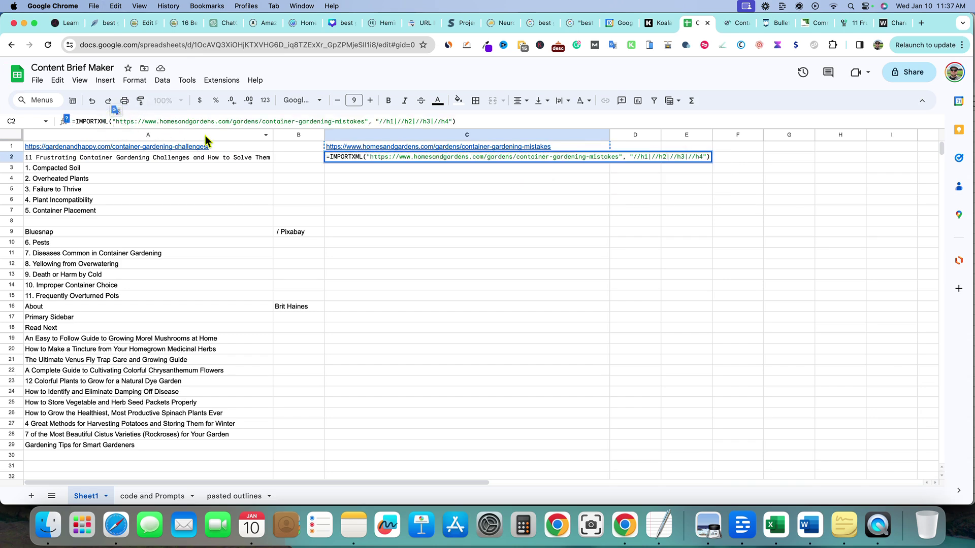
key(Return)
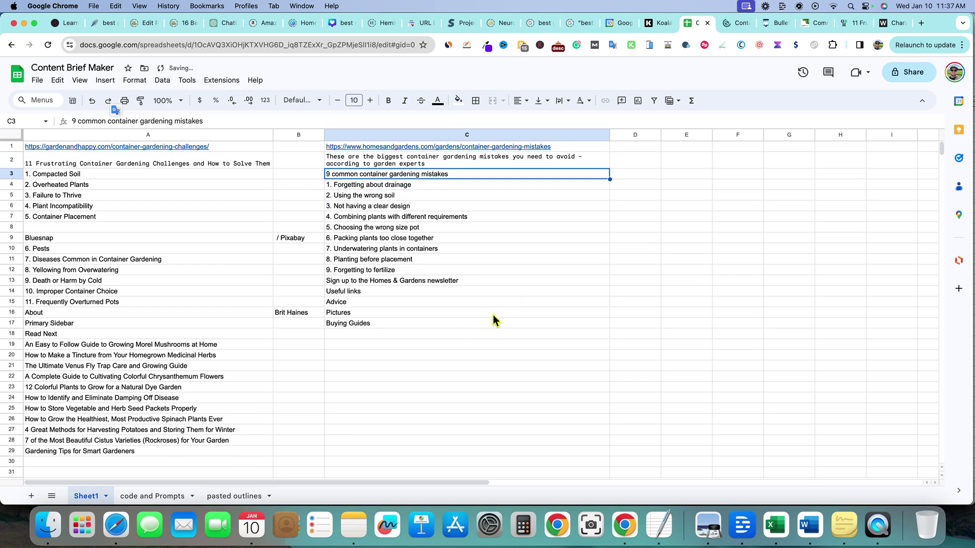
Step: Copy the extracted headings in A2:C30 of Sheet1 and paste them as values only into A1 of the pasted outlines sheet
click(389, 282)
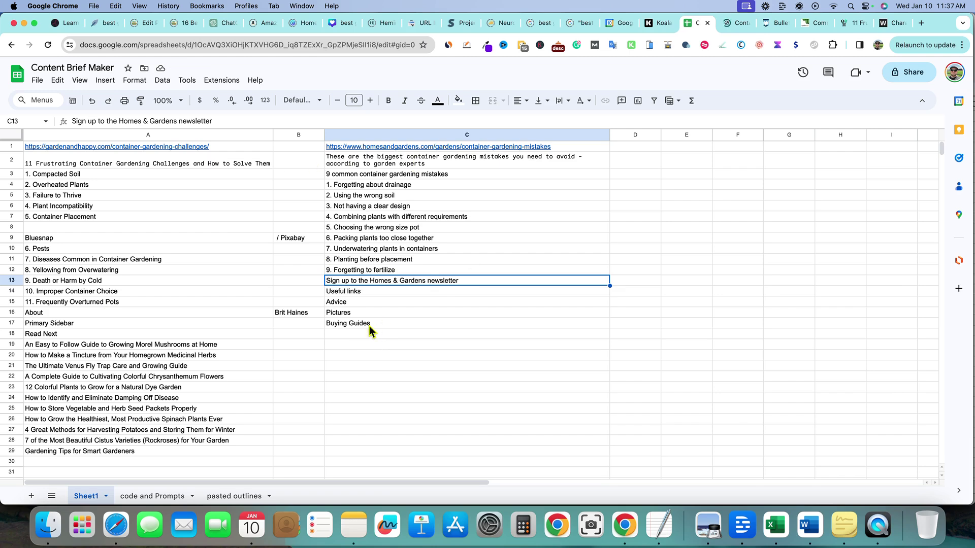
click(300, 398)
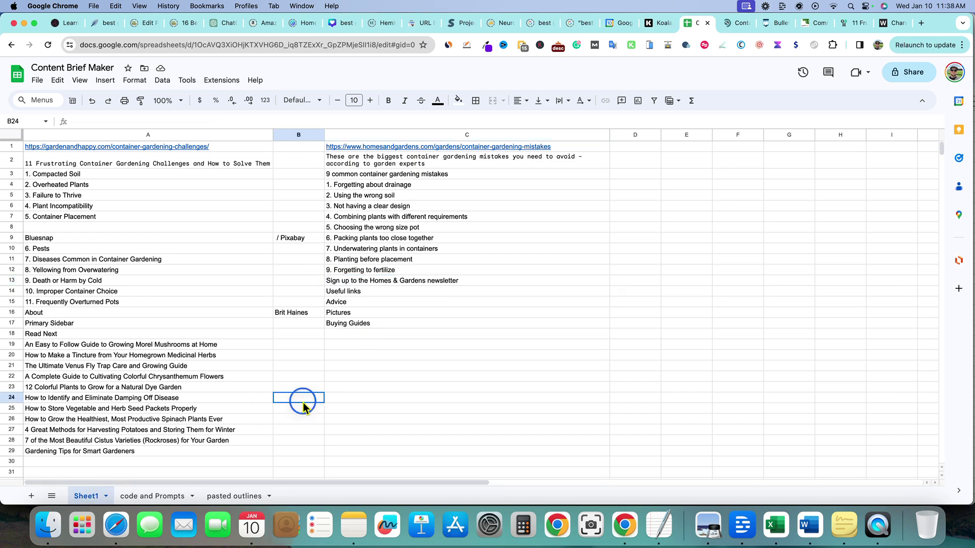
drag(65, 163, 371, 461)
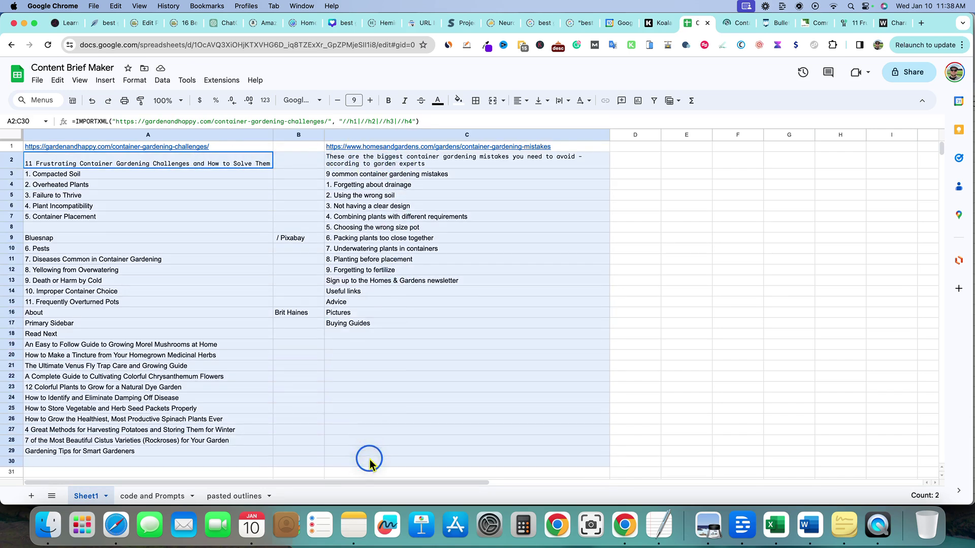
key(super+c)
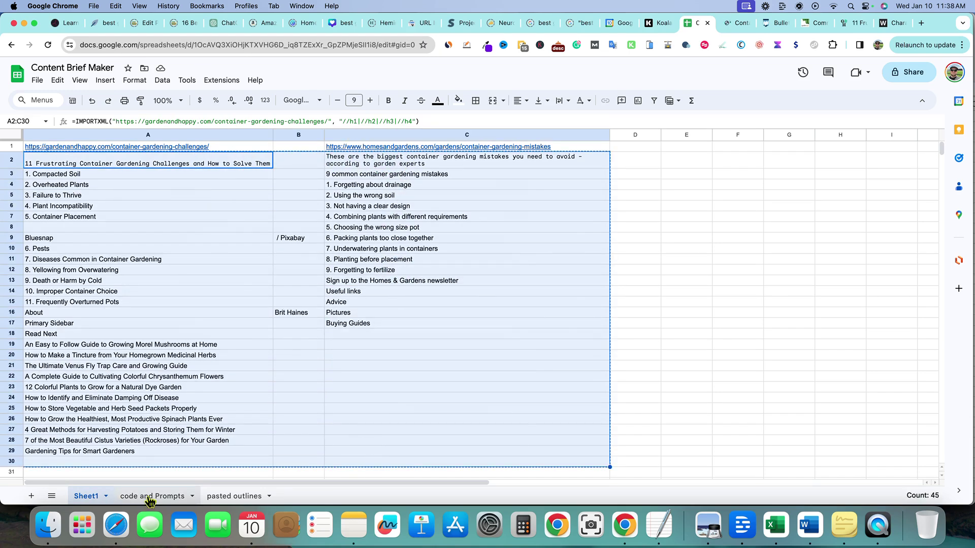
click(223, 497)
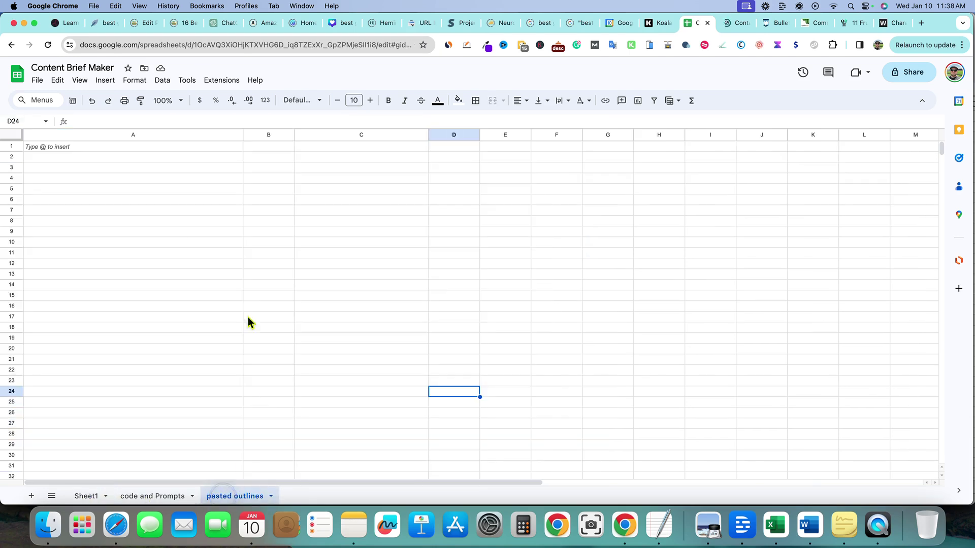
right_click(121, 148)
mouse_move(167, 199)
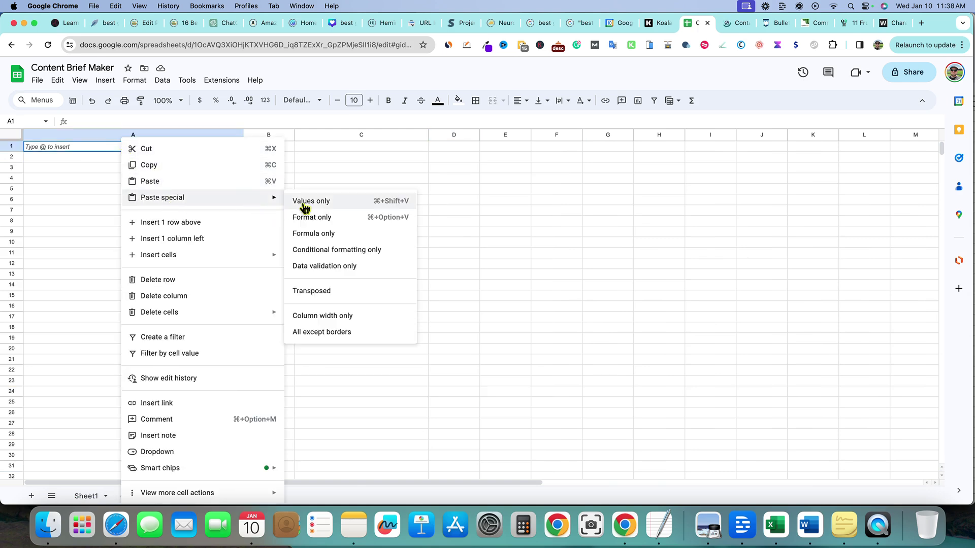
click(311, 201)
Step: Clear the stray text in B7:B17 and make the Garden and Happy title in A1 bold
drag(438, 293, 418, 294)
drag(265, 219, 266, 328)
key(Delete)
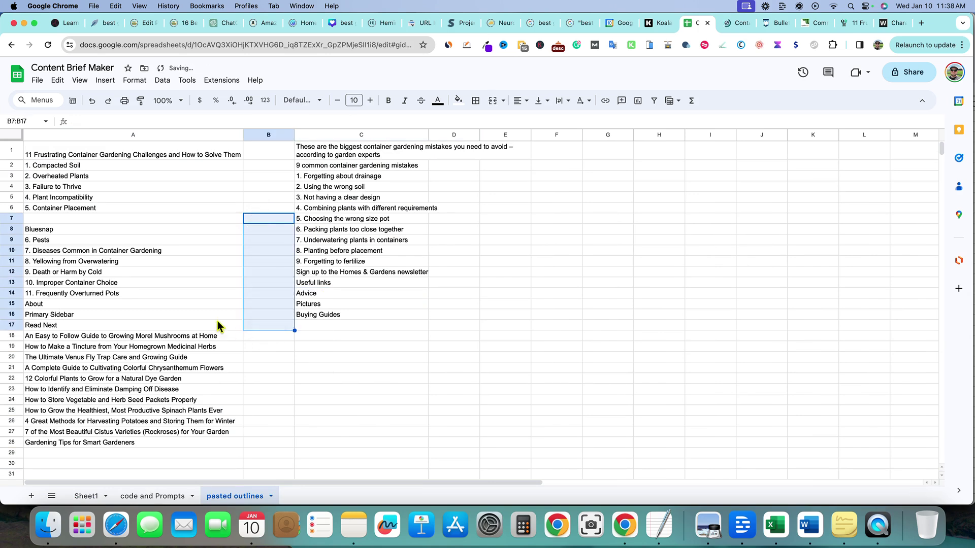
click(288, 232)
click(158, 155)
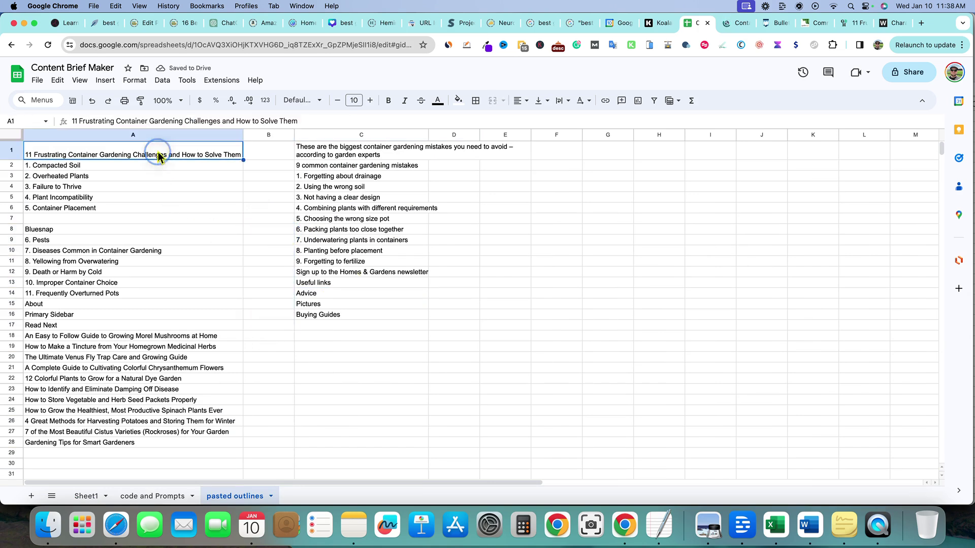
click(388, 100)
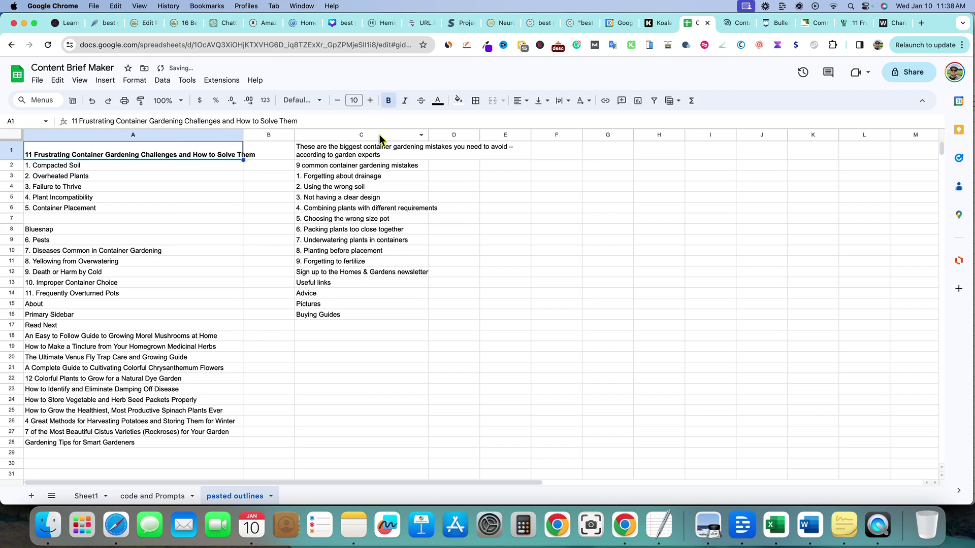
Step: Check the Homes & Gardens article page and its Google search result for the article title, and return to the pasted outlines sheet
click(374, 151)
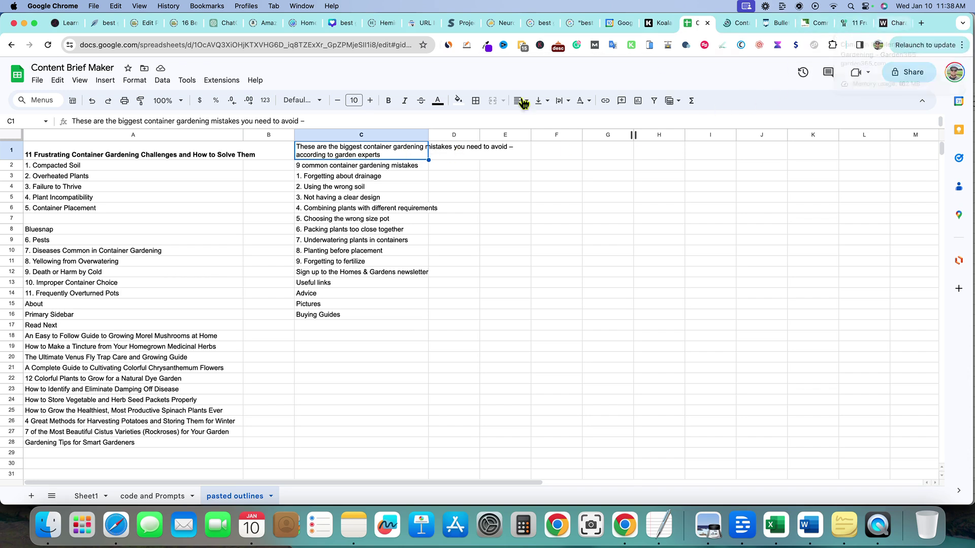
click(371, 165)
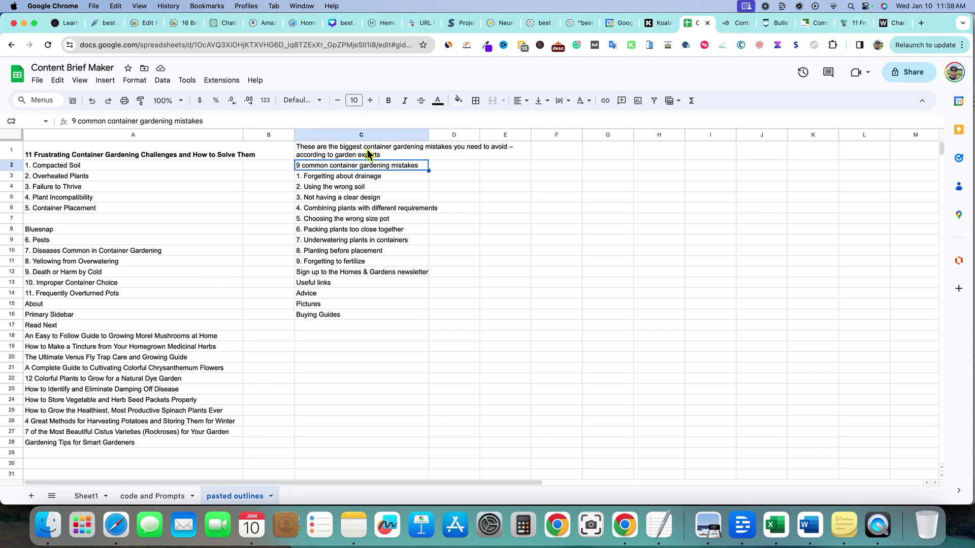
click(737, 23)
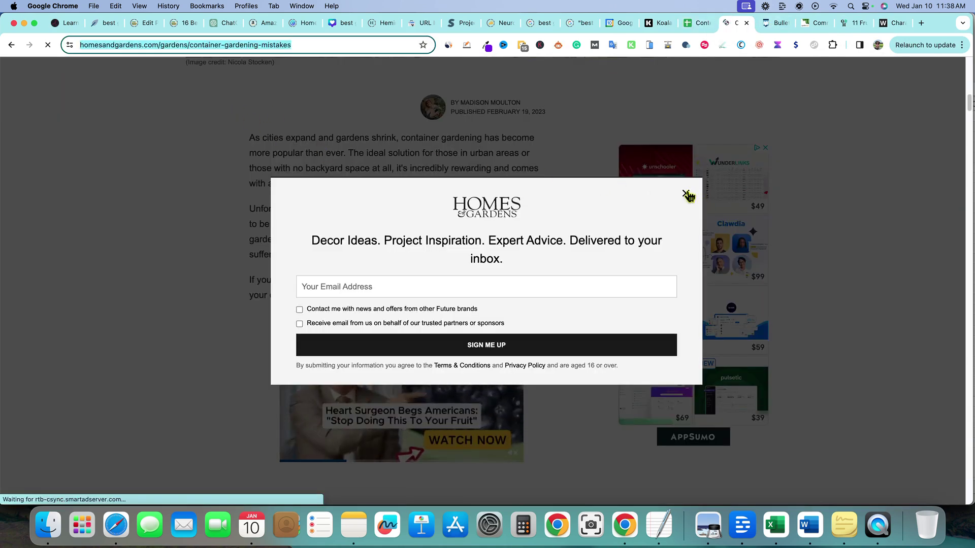
click(685, 193)
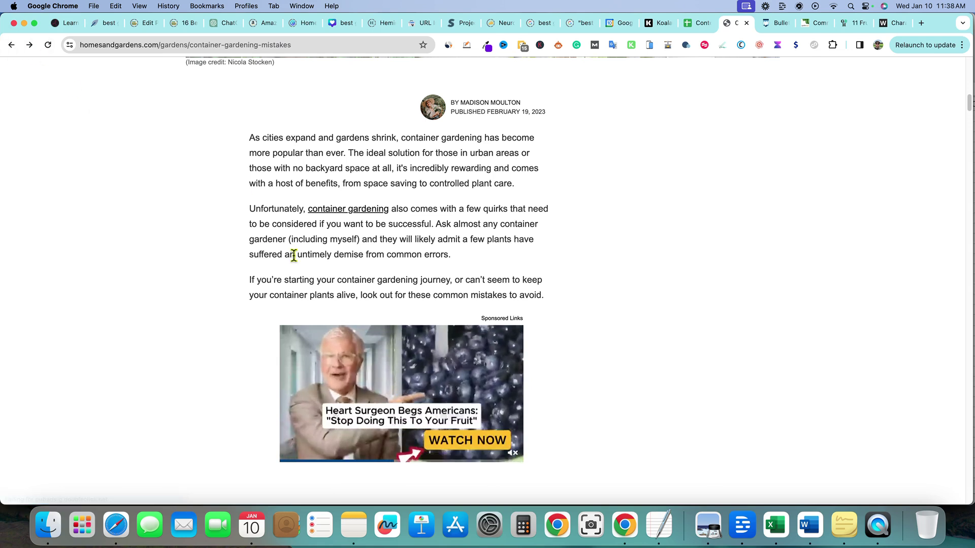
key(super+bracketleft)
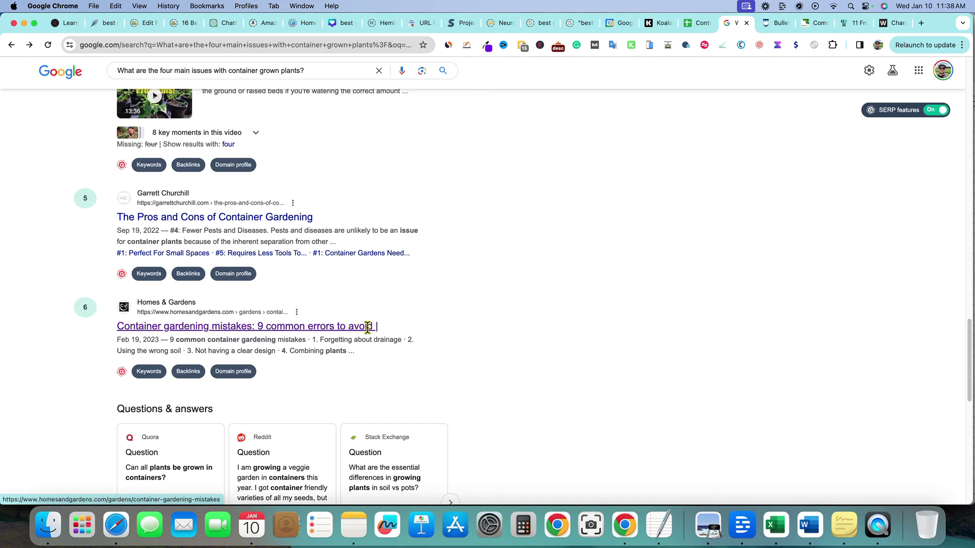
click(700, 23)
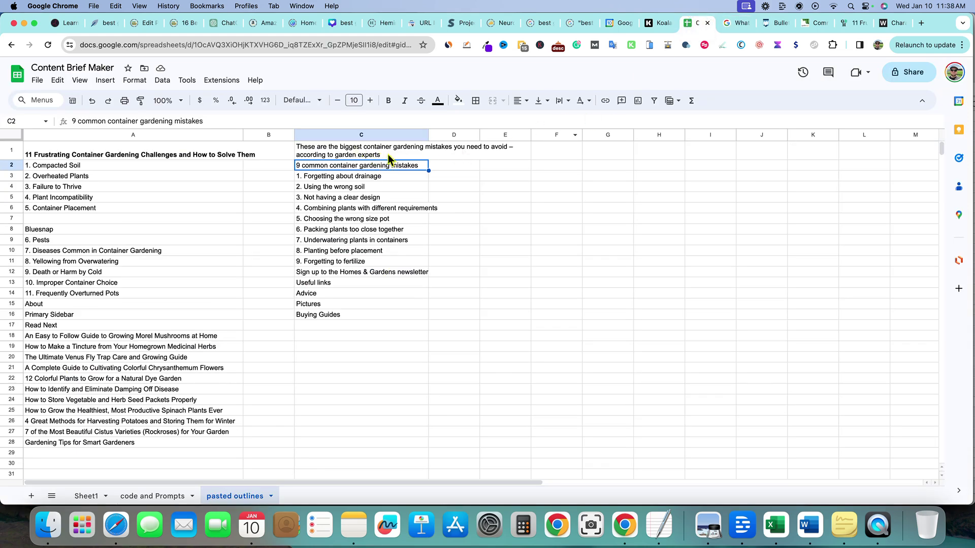
Step: Delete the Homes & Gardens headline from cell C1 of the pasted outlines sheet
click(438, 151)
click(391, 152)
key(Delete)
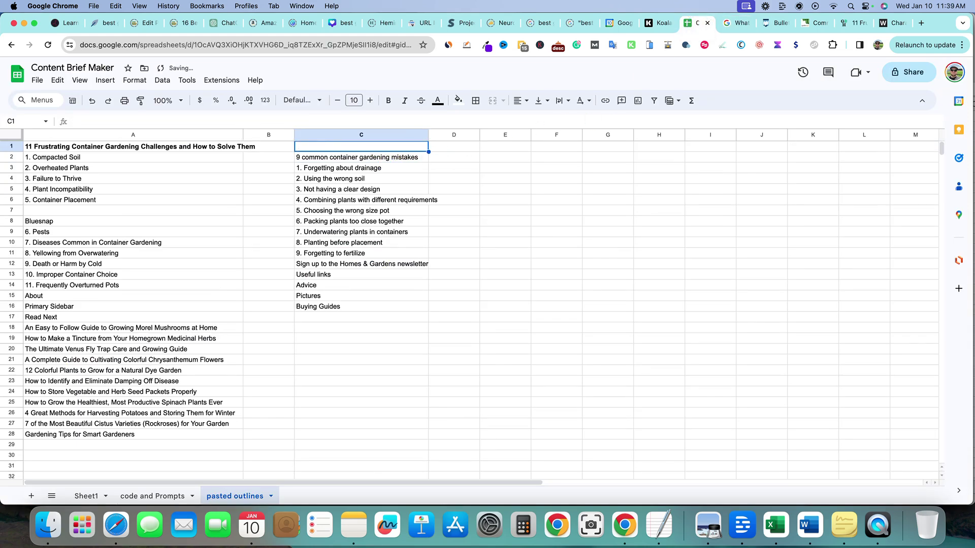
Step: Move the heading "9 common container gardening mistakes" from C2 to C1 and make it bold
click(411, 159)
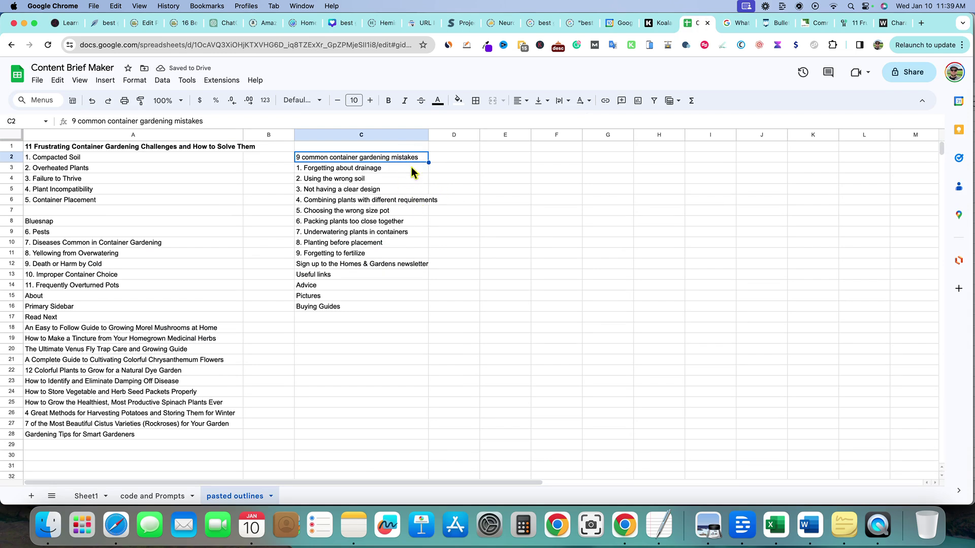
click(410, 153)
key(super+c)
drag(411, 153, 434, 104)
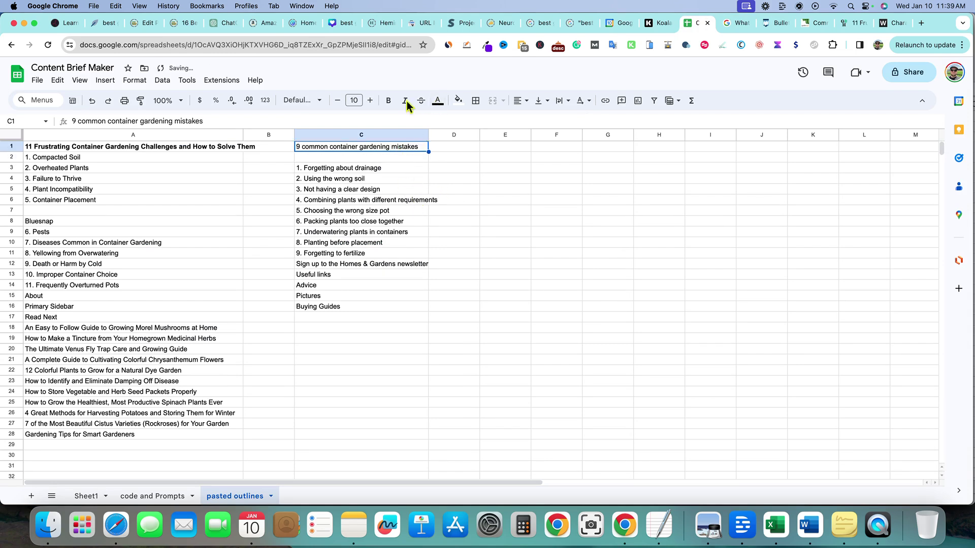
click(507, 200)
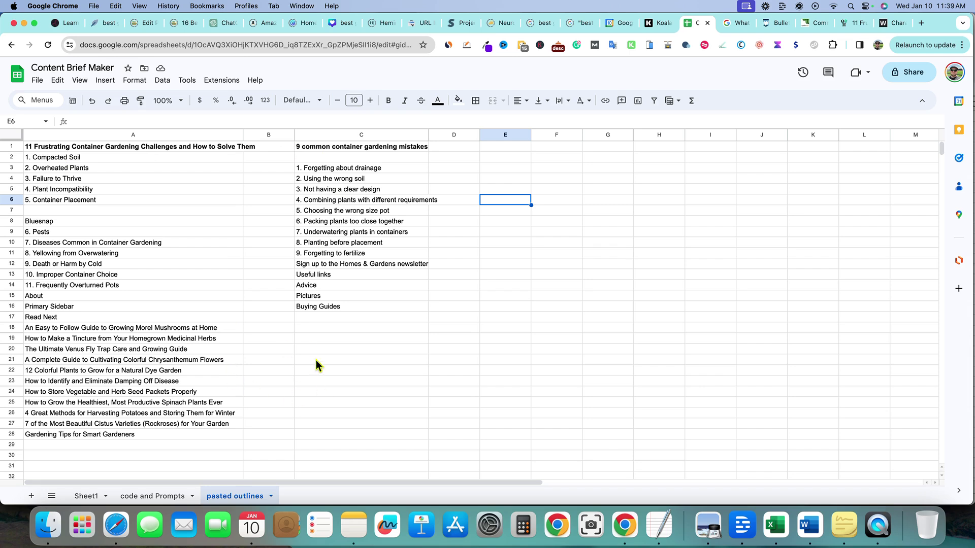
Step: Delete the irrelevant headings in C12:C16, from the newsletter sign-up through Buying Guides
click(328, 307)
click(328, 296)
click(327, 285)
click(328, 275)
drag(370, 264, 361, 307)
key(Delete)
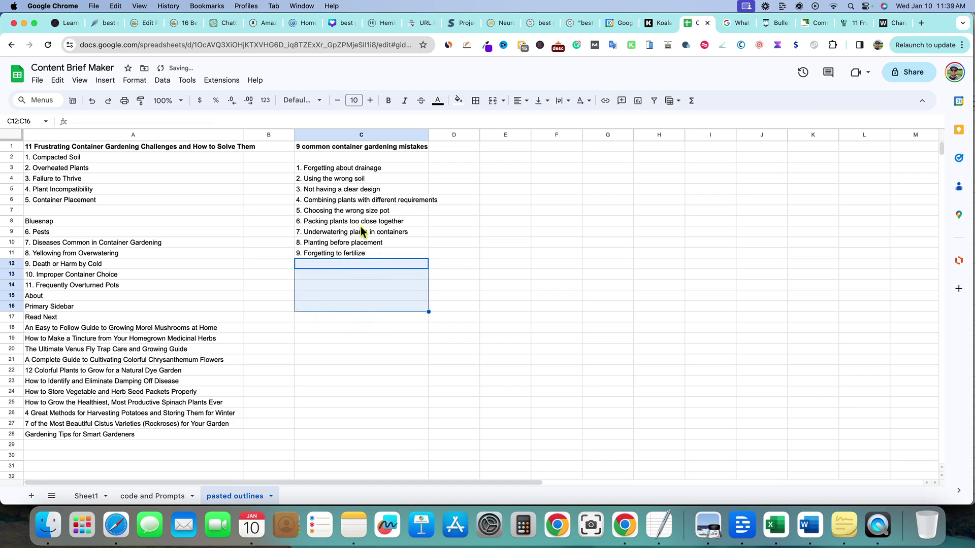
drag(374, 168, 359, 256)
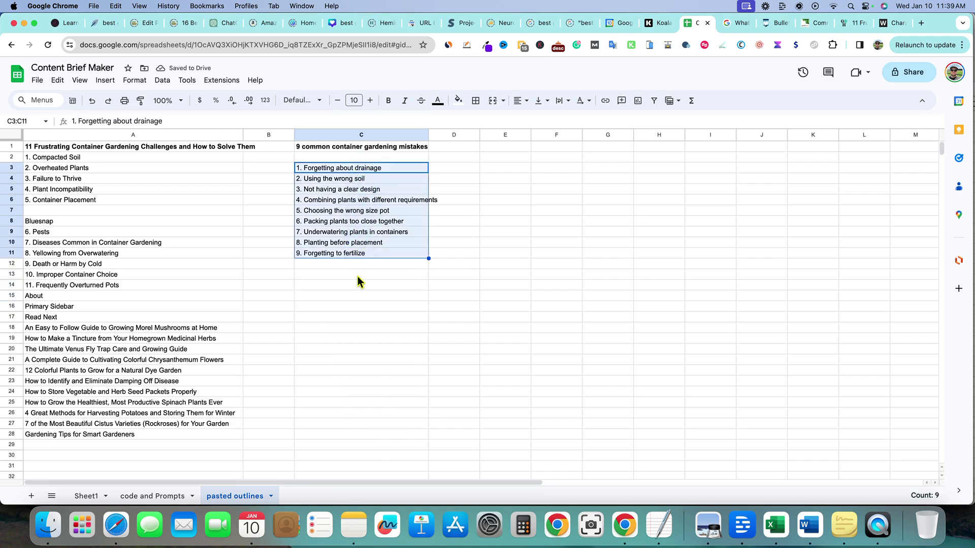
click(229, 274)
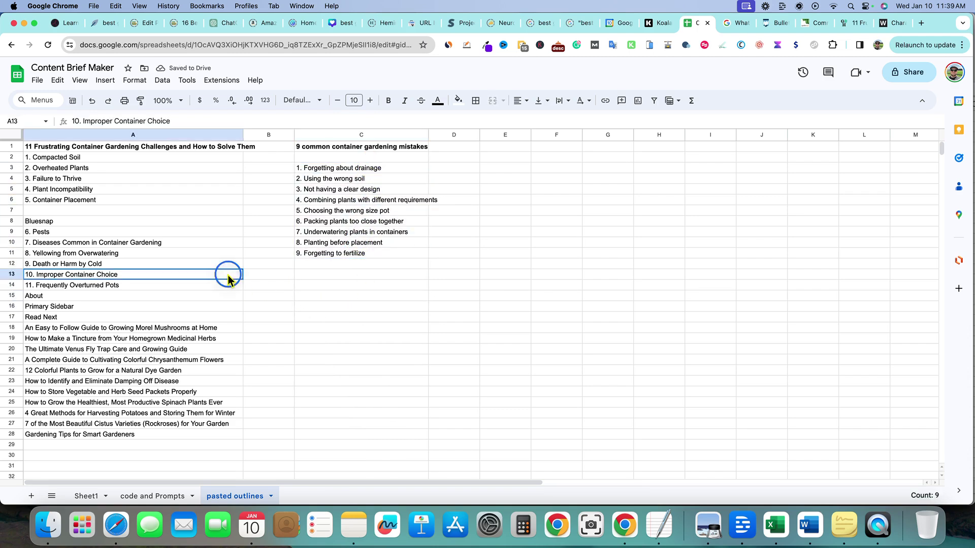
Step: Delete the irrelevant entries in column A: Bluesnap in A8 and About through Gardening Tips for Smart Gardeners in A15:A28
click(62, 223)
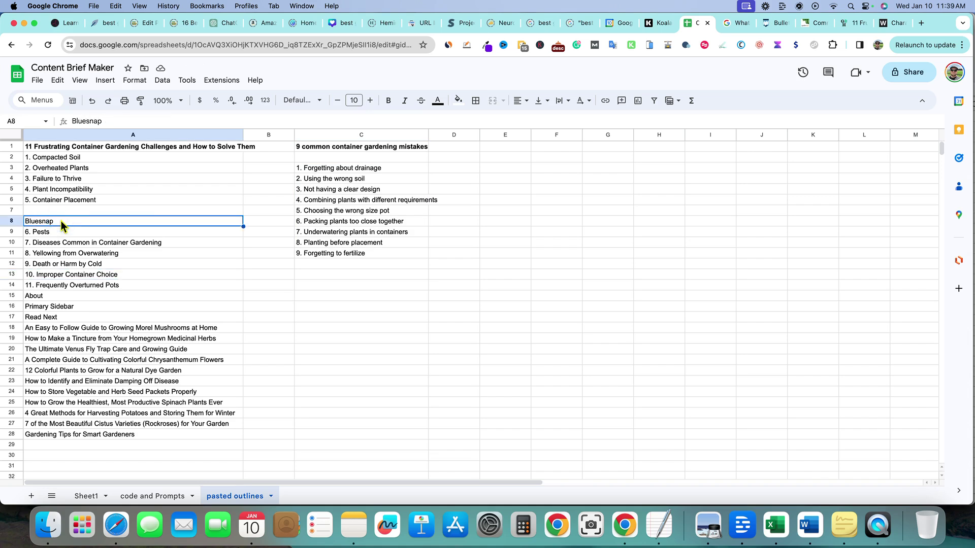
key(BackSpace)
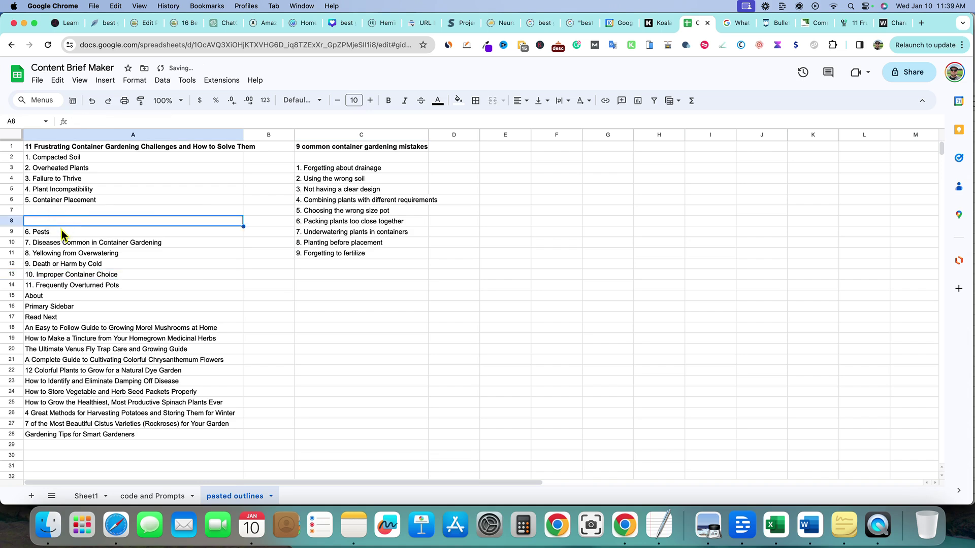
click(55, 297)
drag(55, 297, 70, 435)
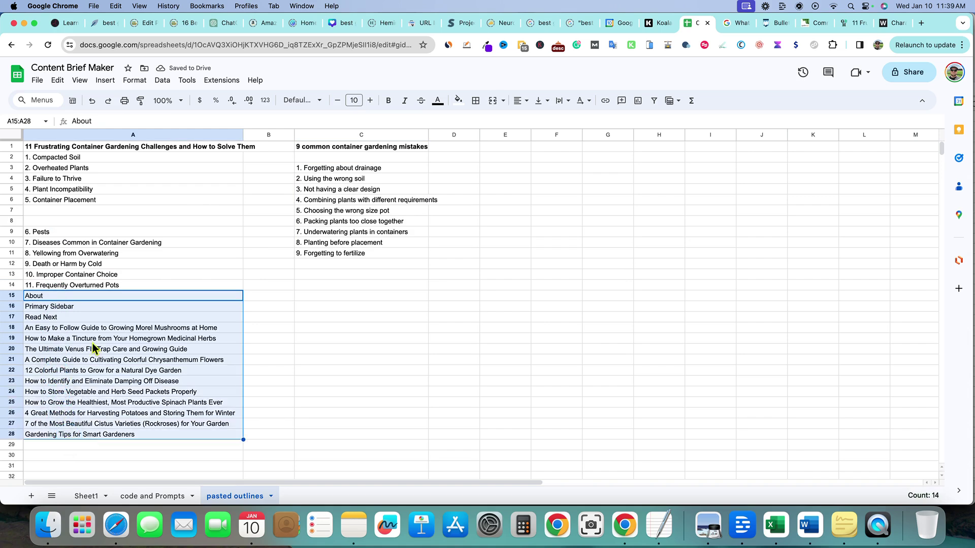
click(115, 341)
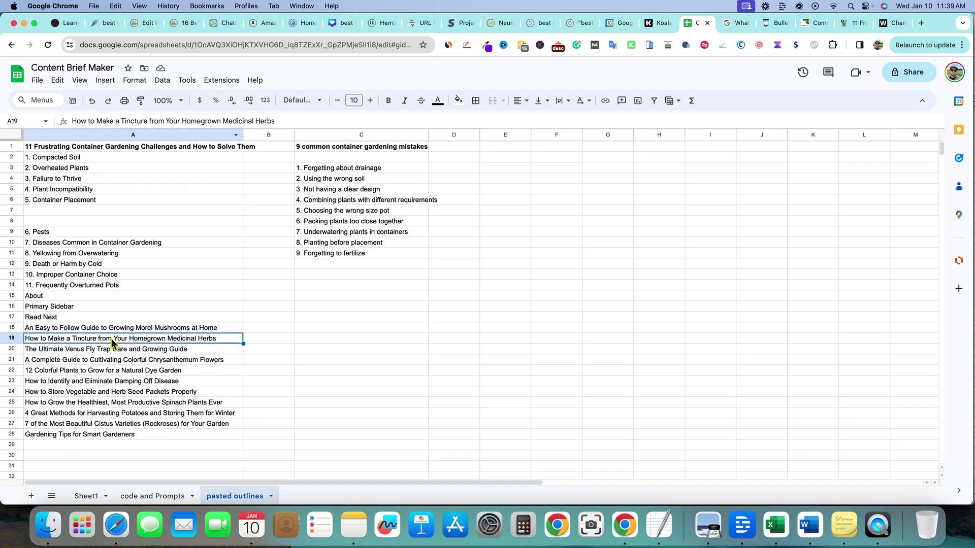
drag(116, 331, 127, 434)
key(Delete)
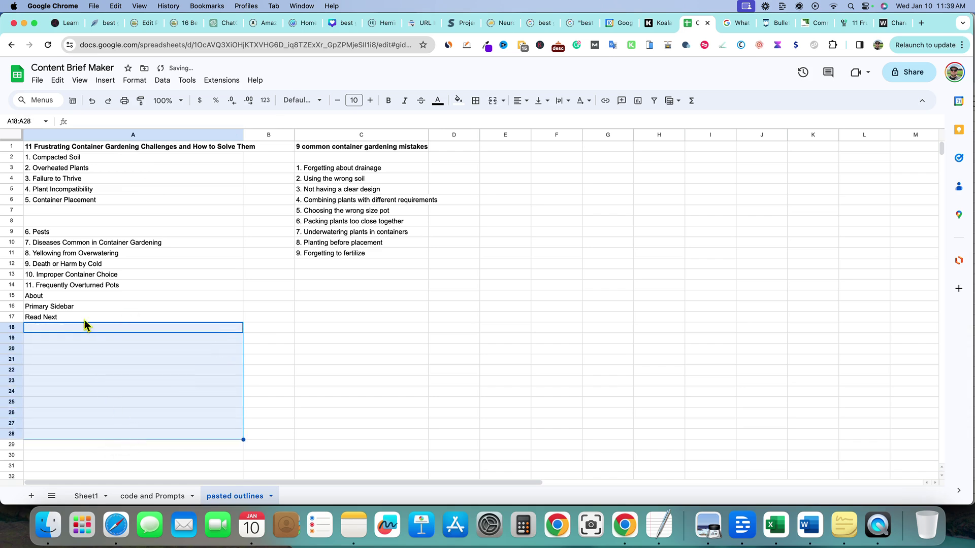
drag(109, 296, 104, 317)
key(Delete)
Step: Move headings 6 to 11, from Pests through Frequently Overturned Pots, up to A7:A12 to close the gap below Container Placement
drag(44, 219, 76, 285)
drag(93, 216, 93, 223)
click(93, 222)
mouse_move(160, 219)
mouse_down()
mouse_move(157, 273)
mouse_move(167, 208)
mouse_up()
click(301, 274)
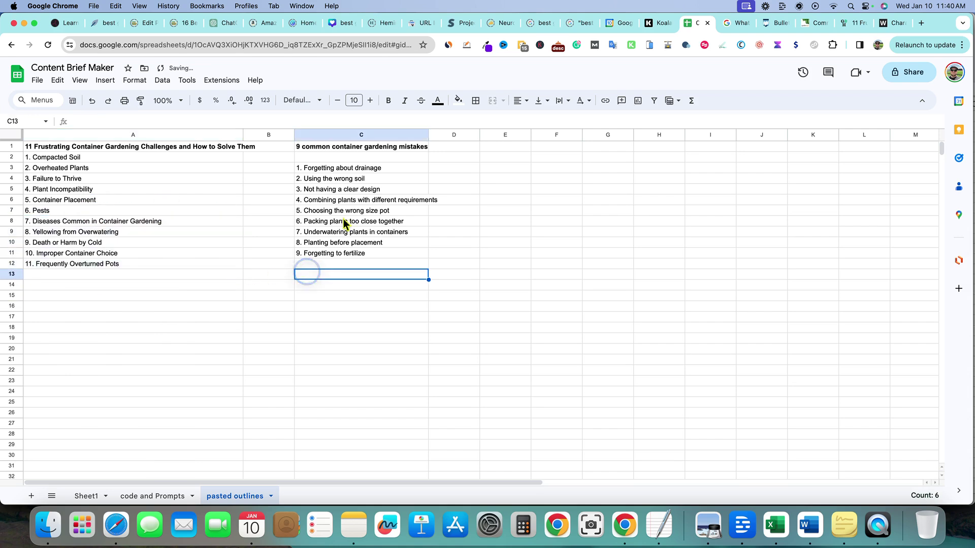
Step: Move the nine mistake headings from C3:C11 to A13:A21, directly below the first article's headings
drag(351, 171, 353, 258)
key(super+c)
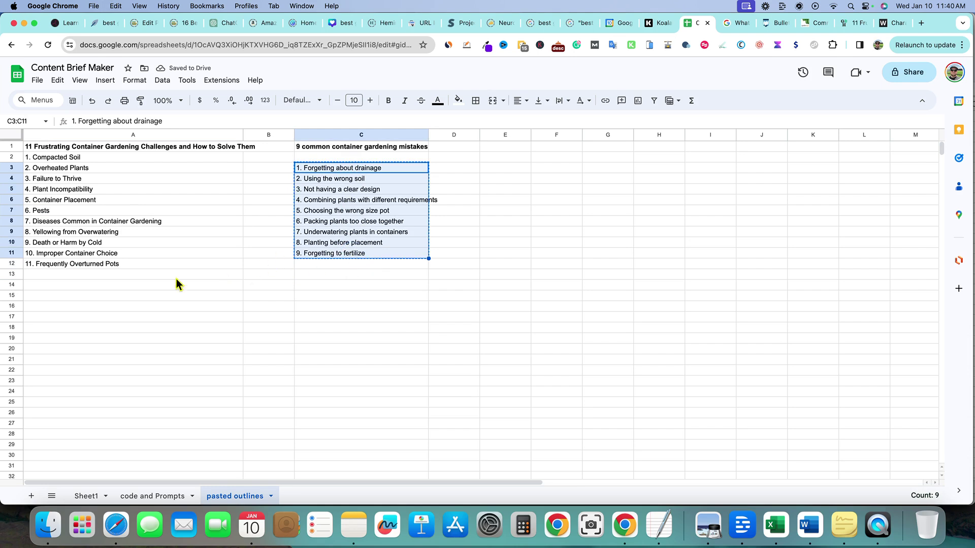
click(74, 276)
key(super+v)
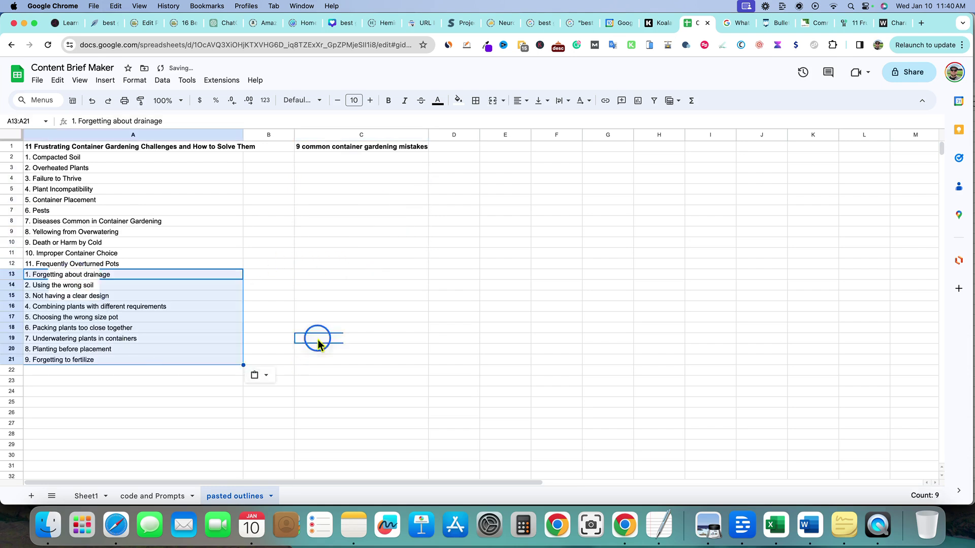
drag(315, 341, 316, 329)
Step: Review the combined headings in A2:A21 and the Step 1 and Step 2 prompts on the code and Prompts sheet
drag(145, 158, 128, 365)
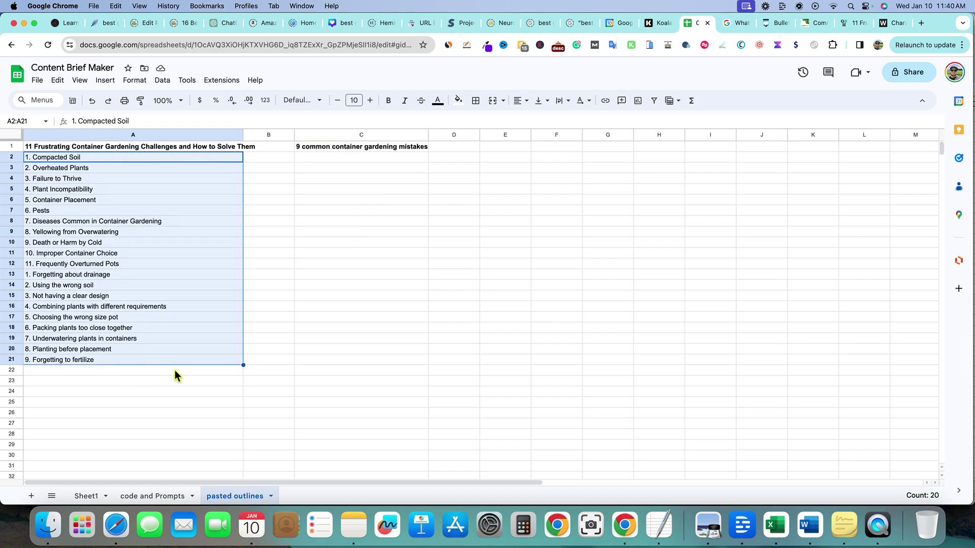
click(167, 496)
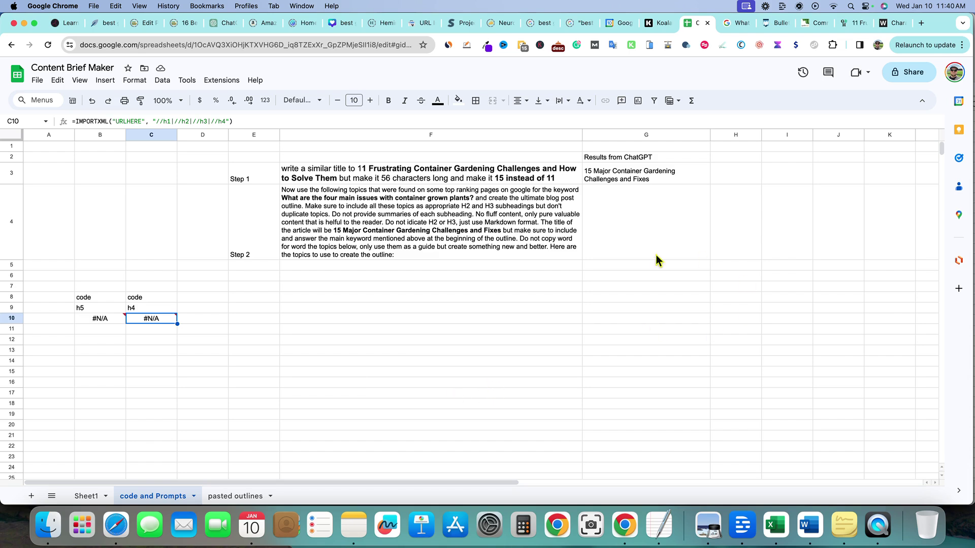
click(363, 178)
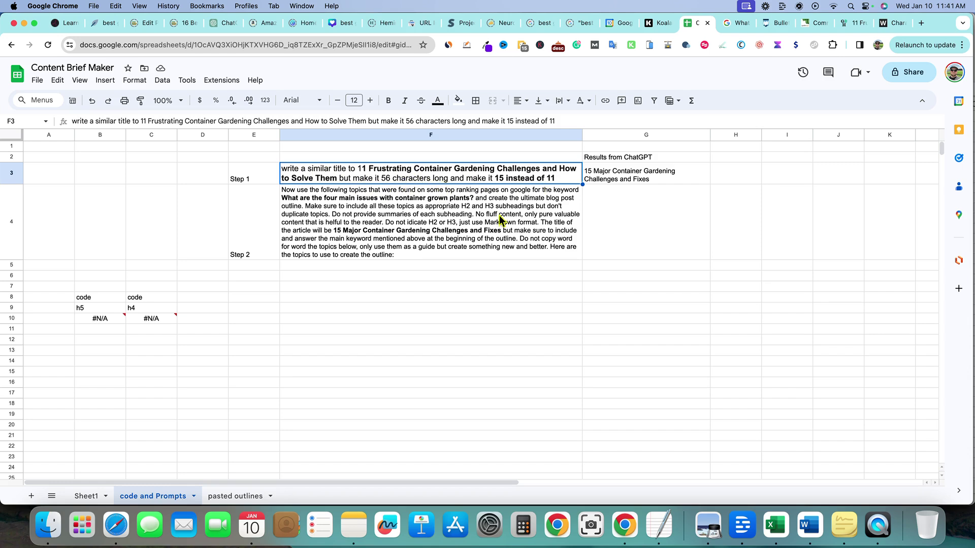
click(465, 200)
click(468, 178)
click(218, 495)
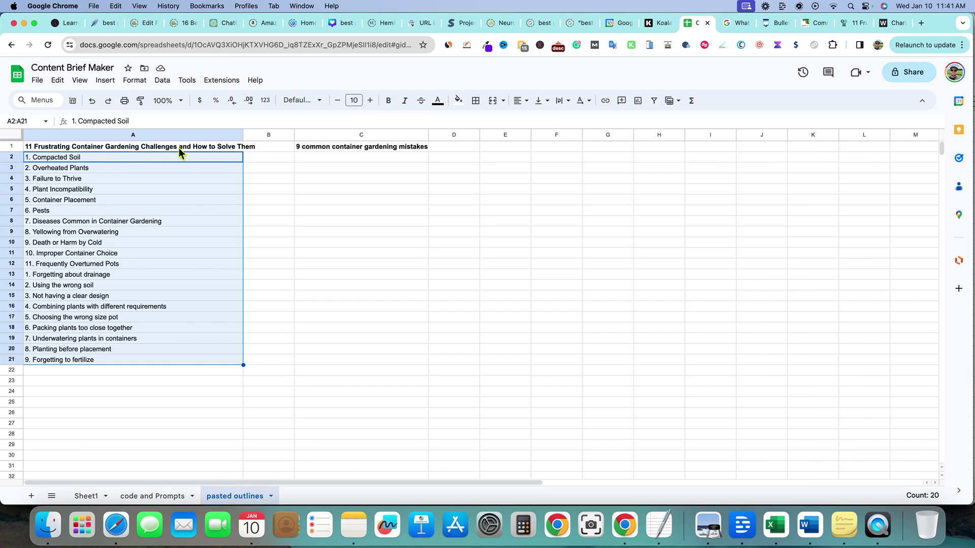
Step: Copy the Step 1 title prompt from F3 of the code and Prompts sheet and submit it in ChatGPT
click(144, 500)
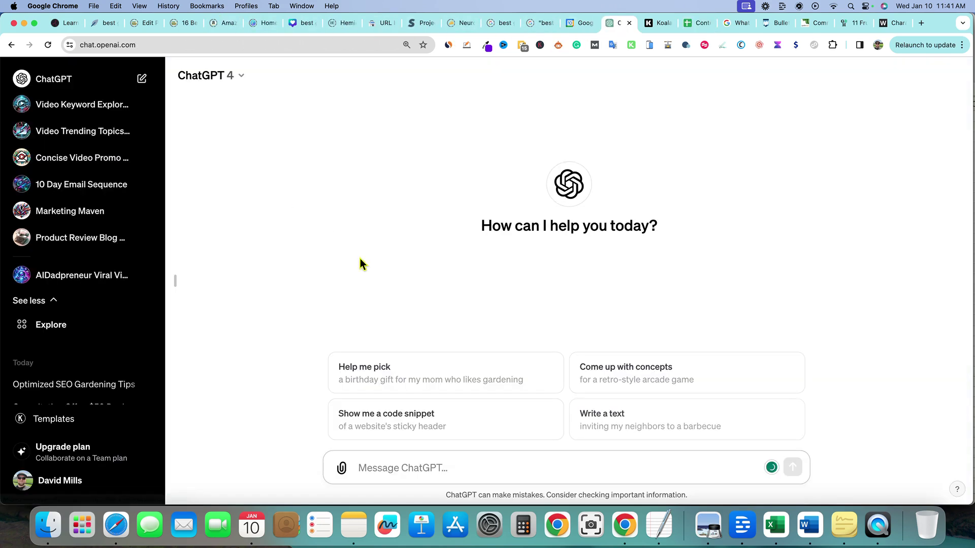
drag(223, 23, 617, 23)
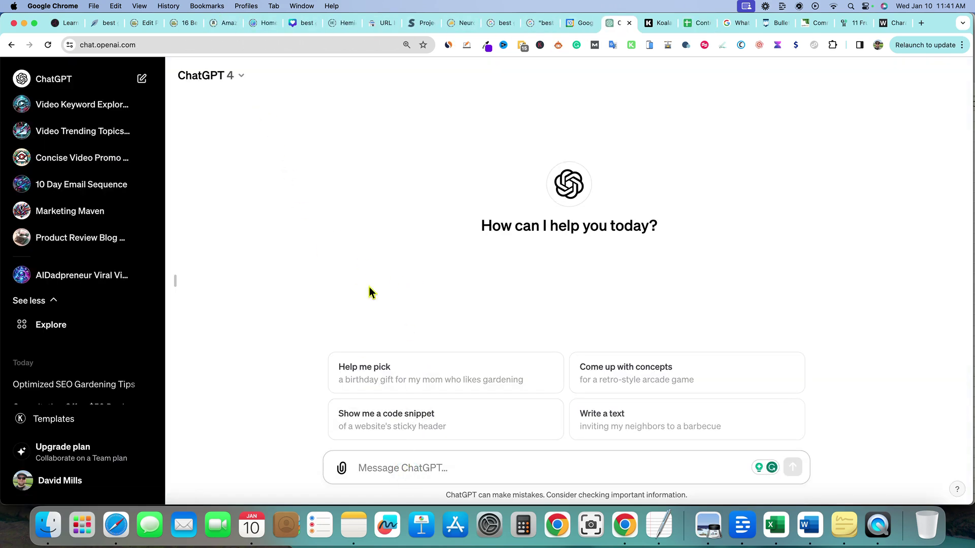
key(super+v)
key(super+a)
key(super+c)
click(693, 22)
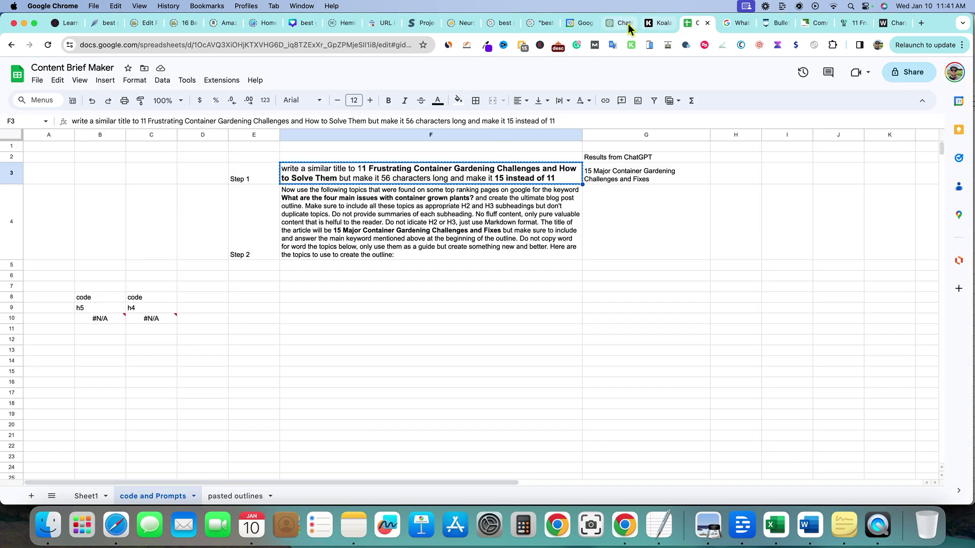
click(631, 28)
click(425, 462)
key(super+v)
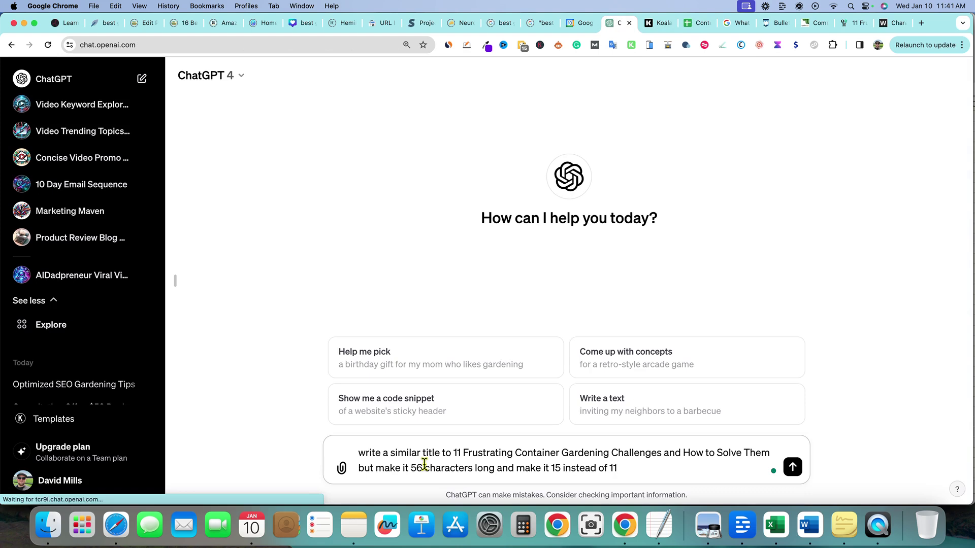
key(Return)
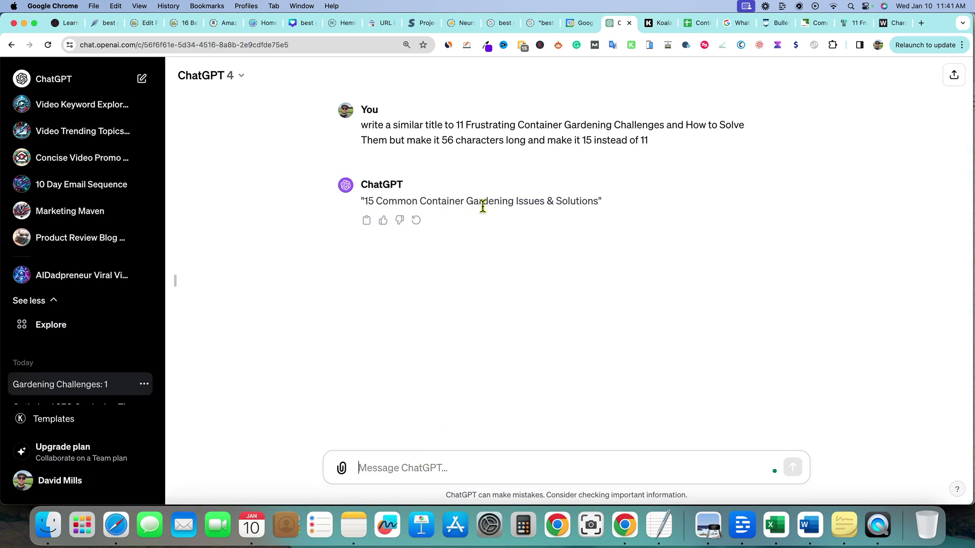
Step: Compare the title generated in ChatGPT with the saved title in cell G3 of the code and Prompts sheet
drag(621, 200, 356, 198)
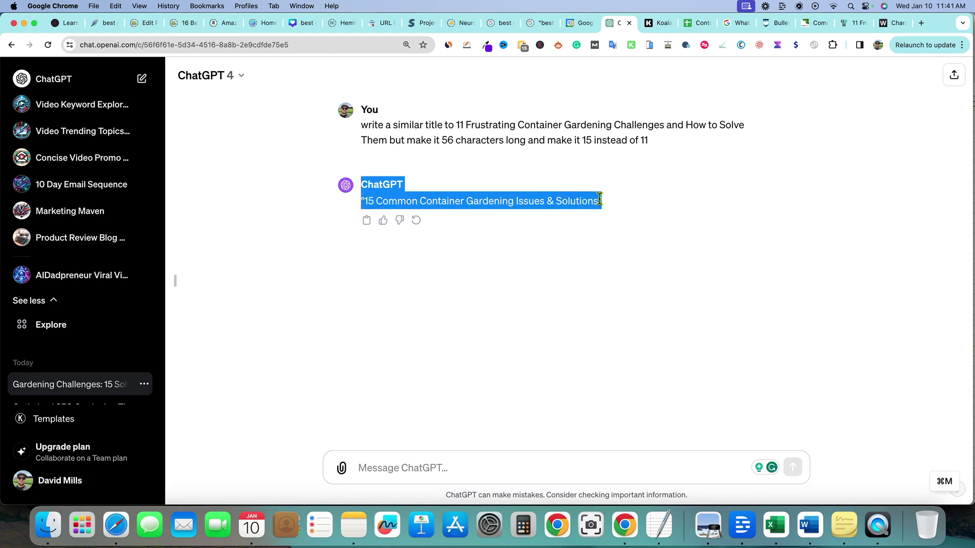
click(691, 22)
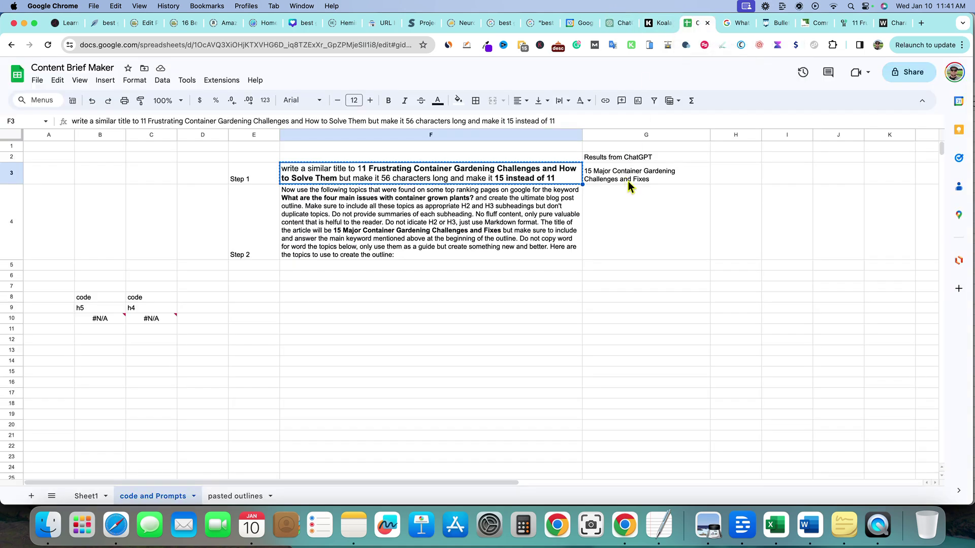
click(622, 23)
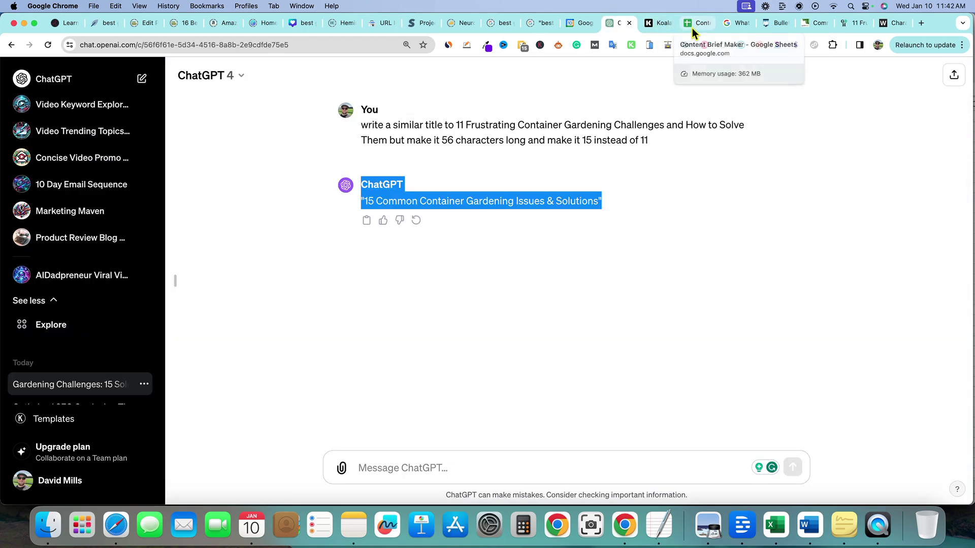
click(693, 23)
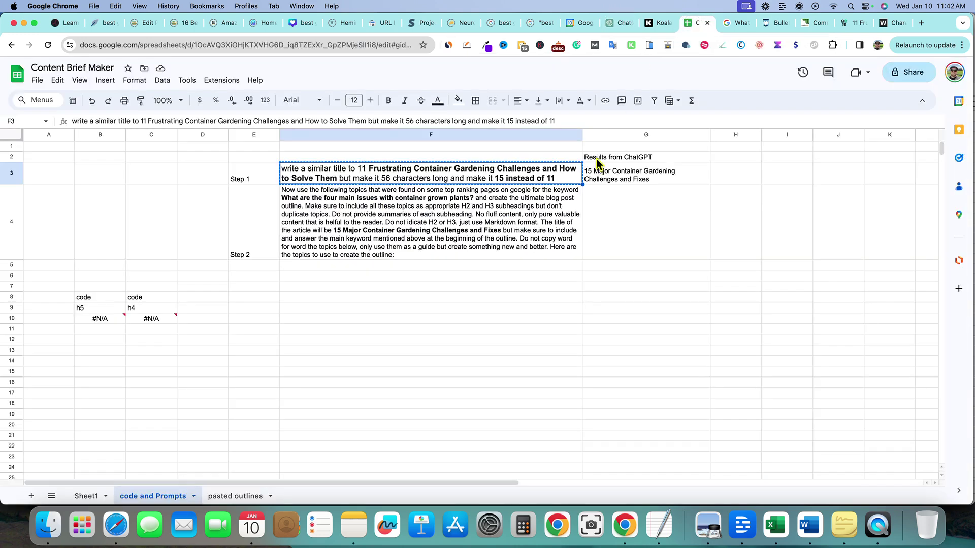
click(638, 179)
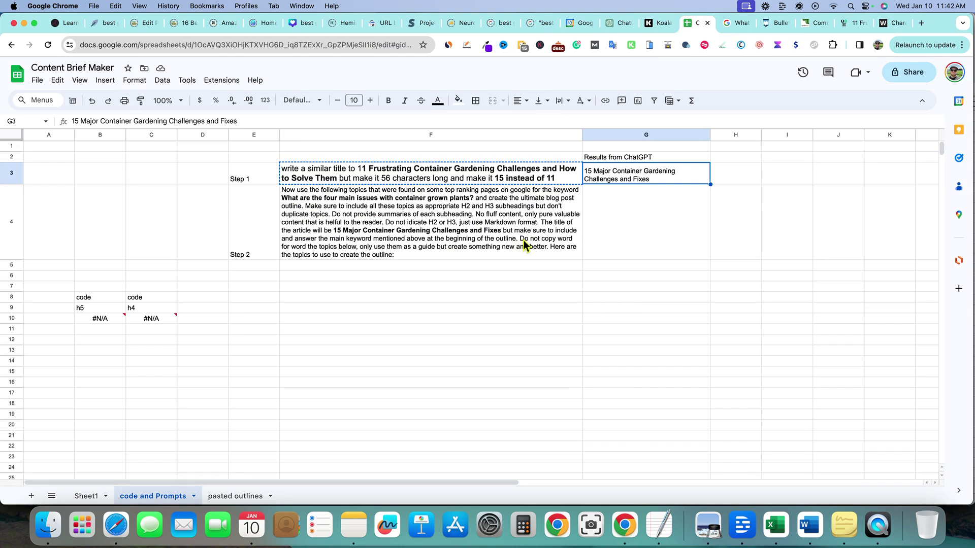
click(630, 253)
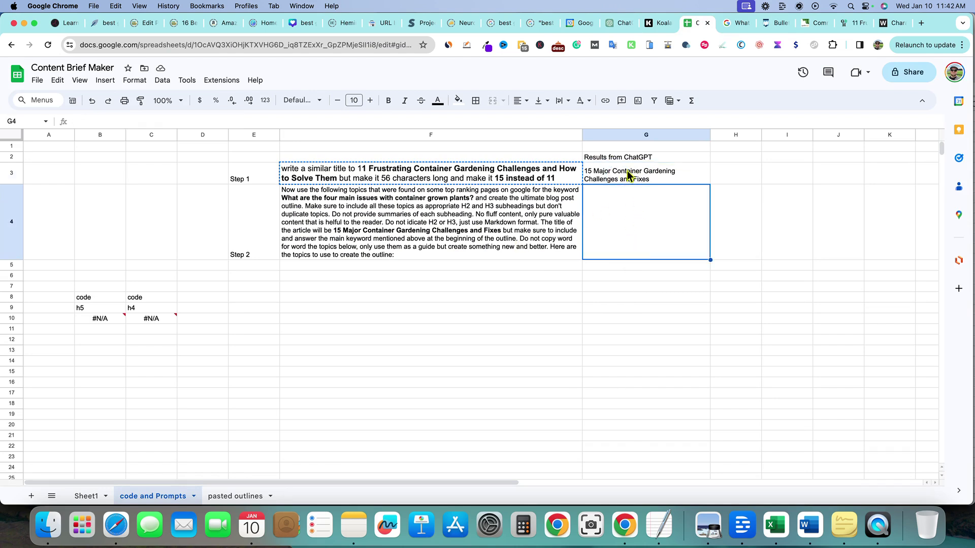
Step: Copy the Step 2 outline prompt from cell F4 and paste it into the message of a new ChatGPT chat without sending
click(340, 210)
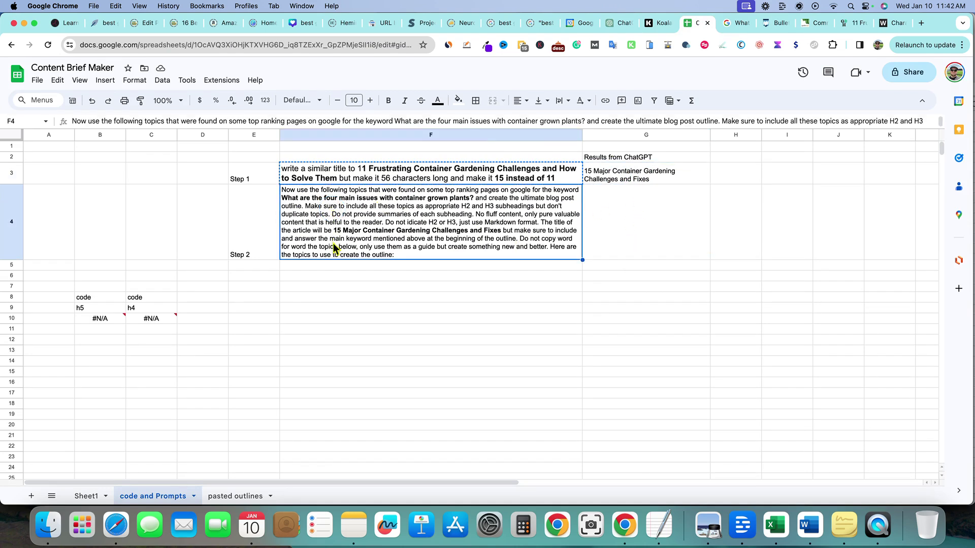
key(super+c)
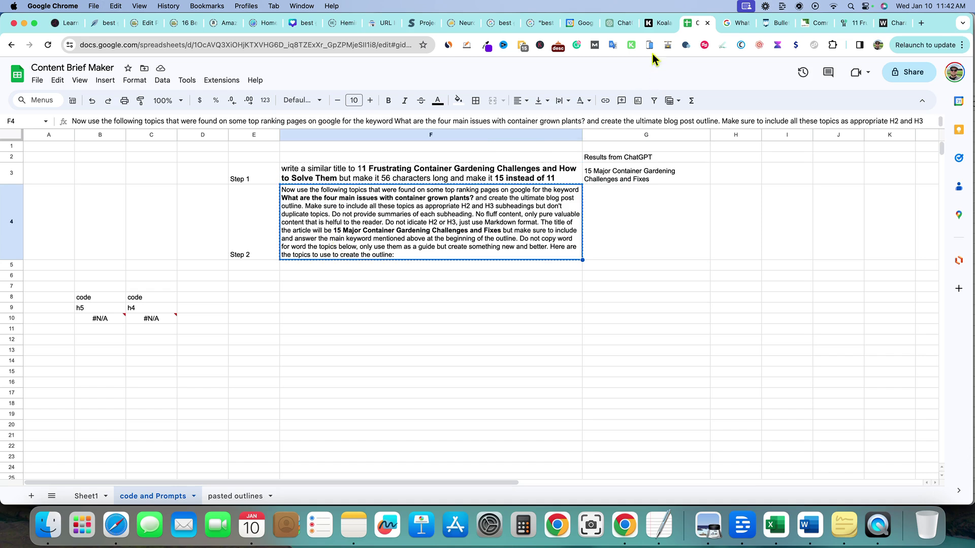
click(635, 26)
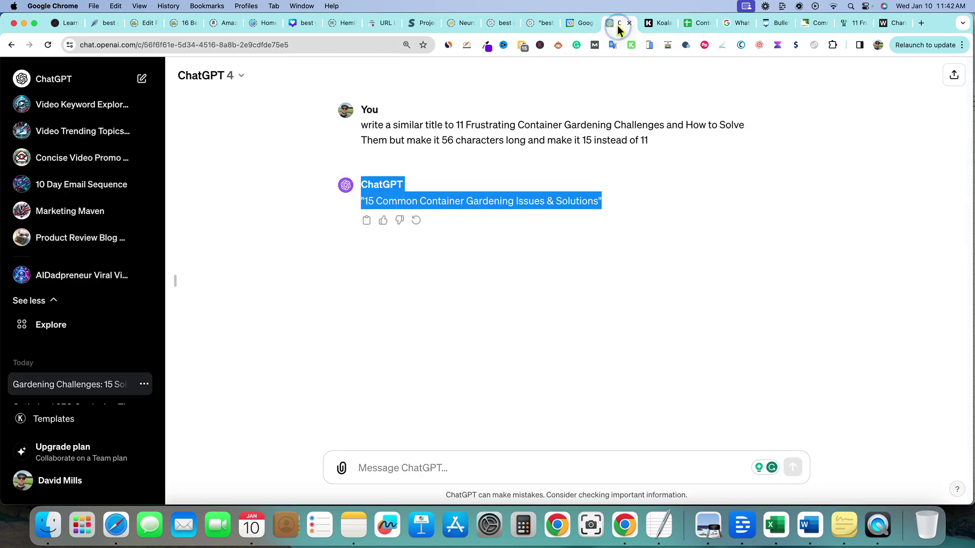
click(71, 81)
click(382, 466)
key(super+v)
scroll(466, 444, up, 2)
scroll(466, 443, up, 1)
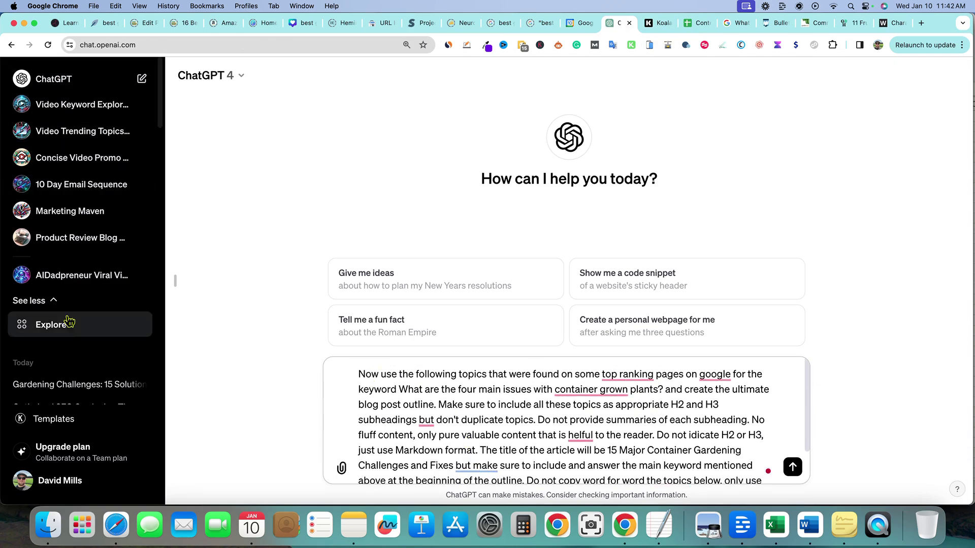
scroll(64, 327, down, 1)
scroll(63, 326, down, 2)
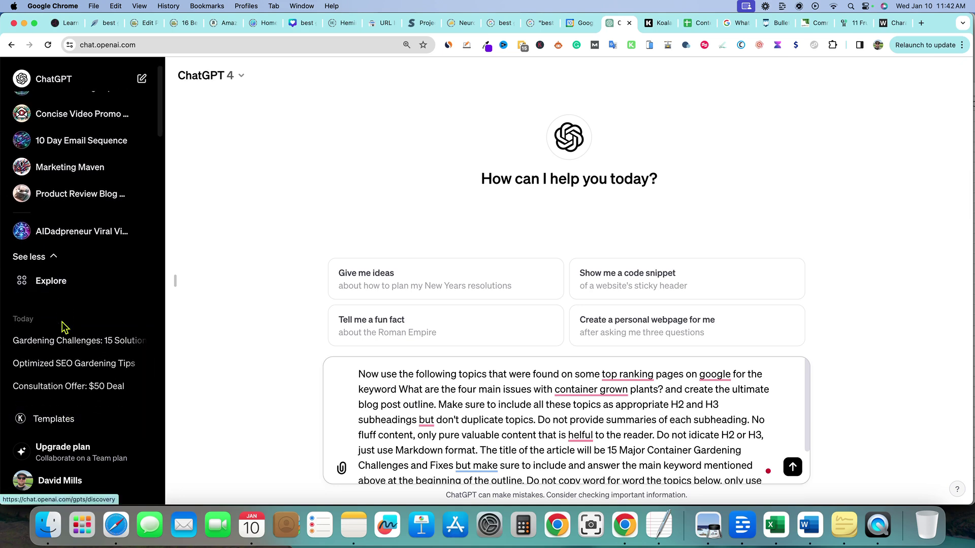
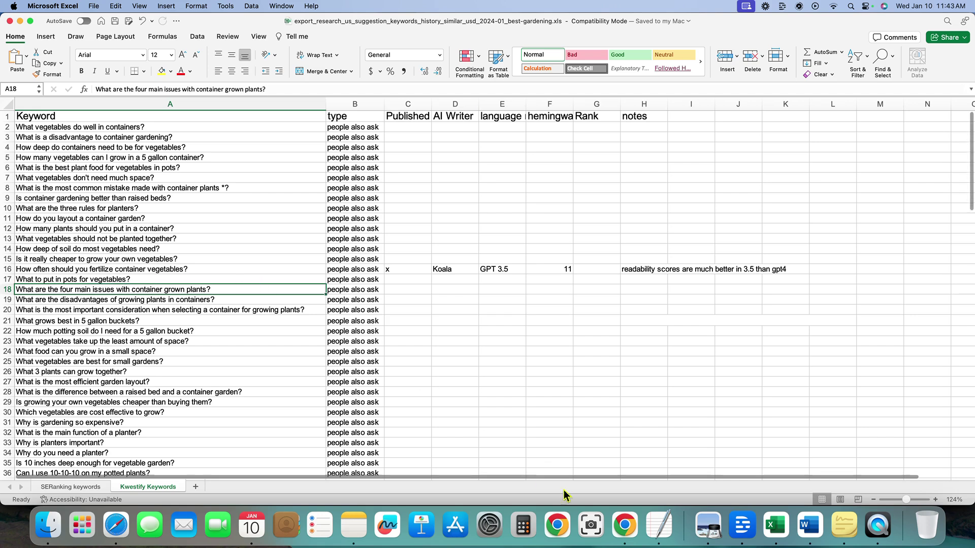
Step: Switch back to ChatGPT, correct "helful" to "helpful" in the outline prompt, and read its remaining instructions
click(626, 528)
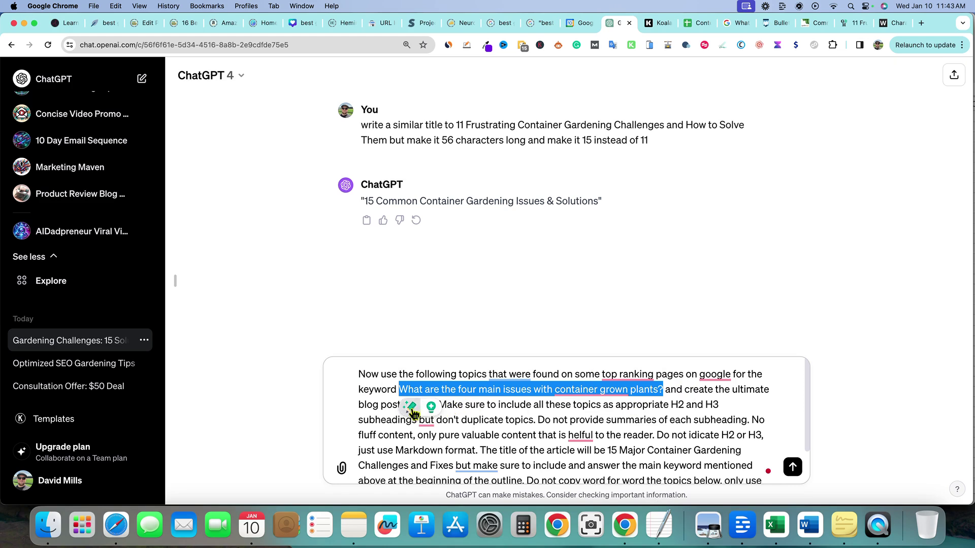
click(365, 405)
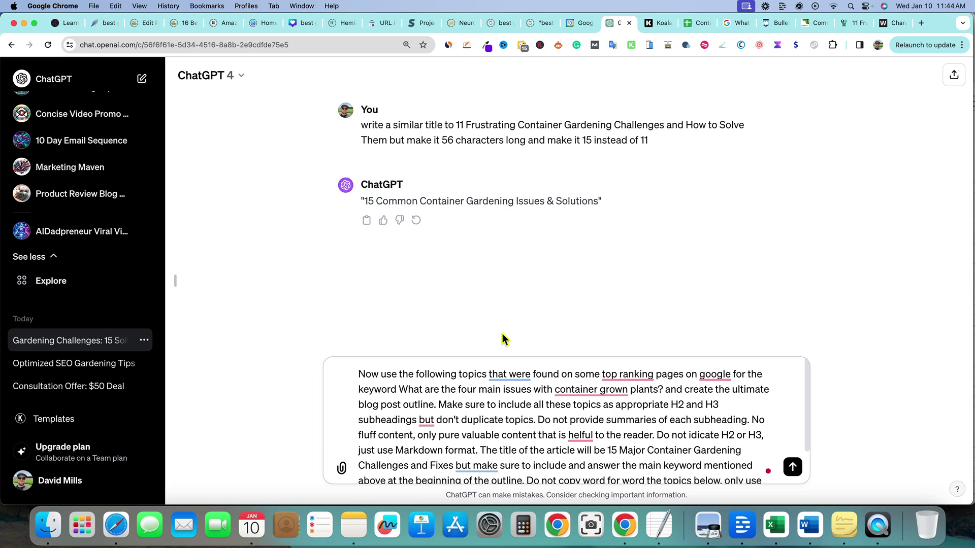
mouse_move(581, 435)
click(584, 345)
scroll(674, 437, down, 1)
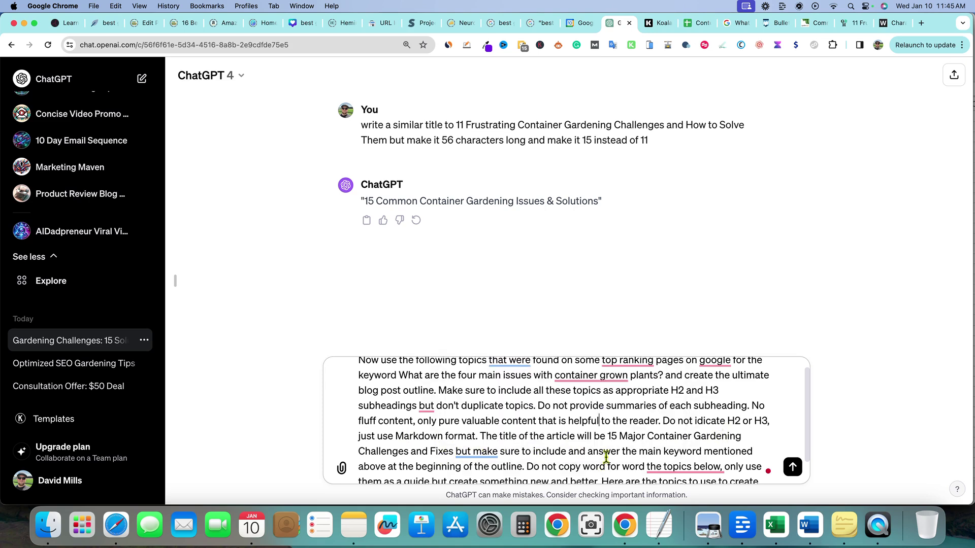
scroll(577, 455, down, 1)
scroll(578, 455, down, 2)
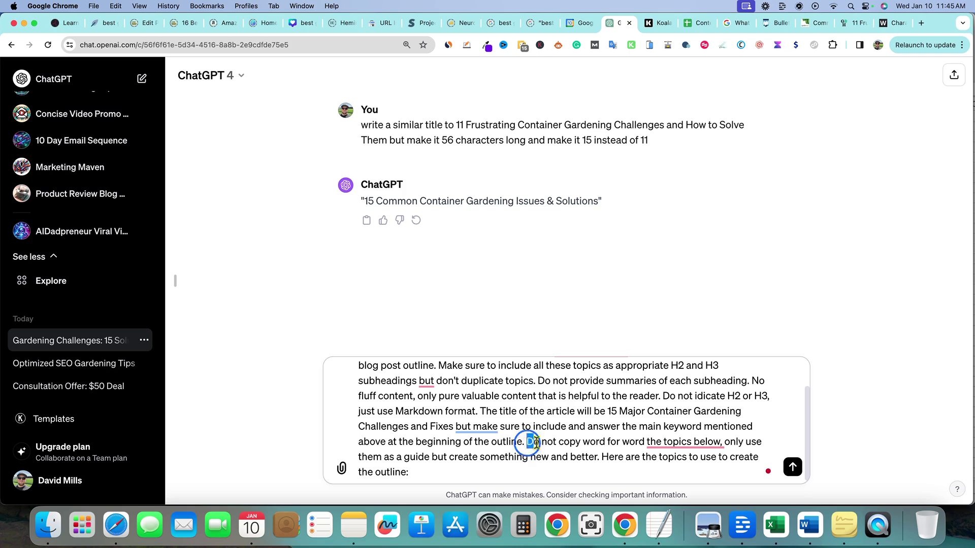
drag(527, 442, 543, 462)
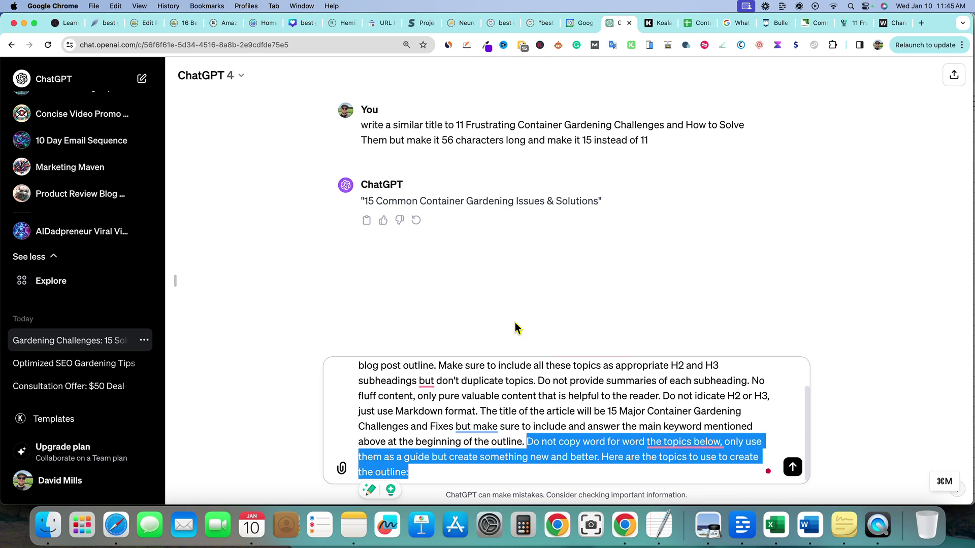
click(545, 440)
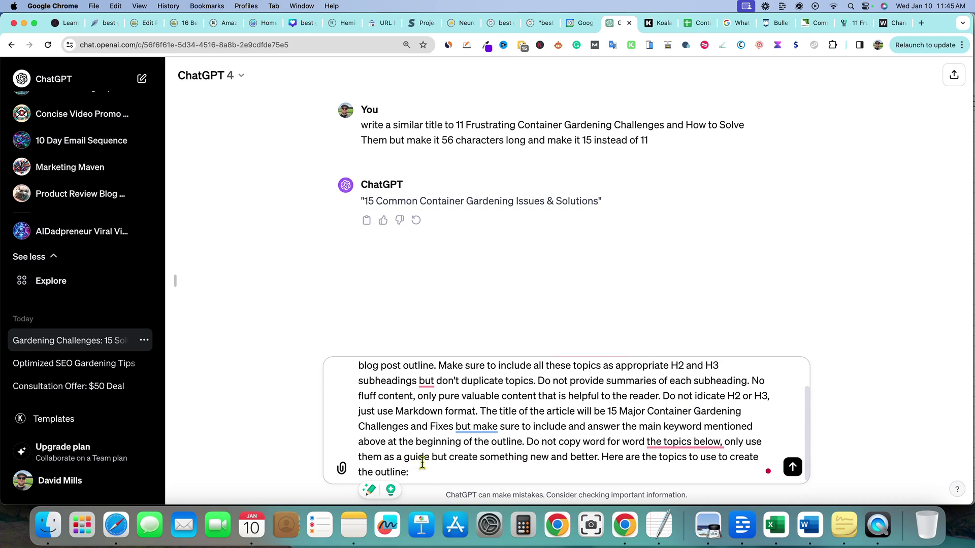
Step: Switch to the Content Brief Maker spreadsheet and copy the combined topic list A2:A21 from the pasted outlines sheet
scroll(431, 467, down, 1)
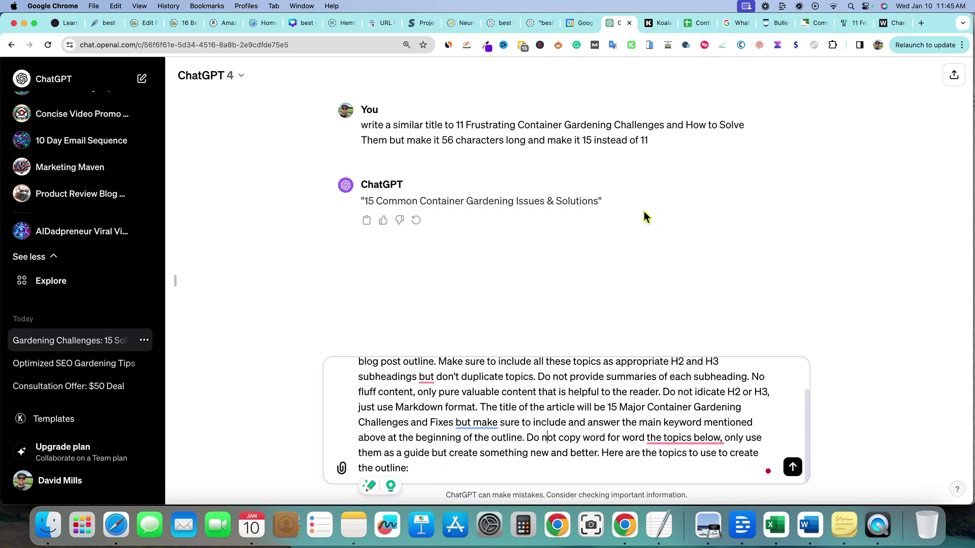
click(696, 22)
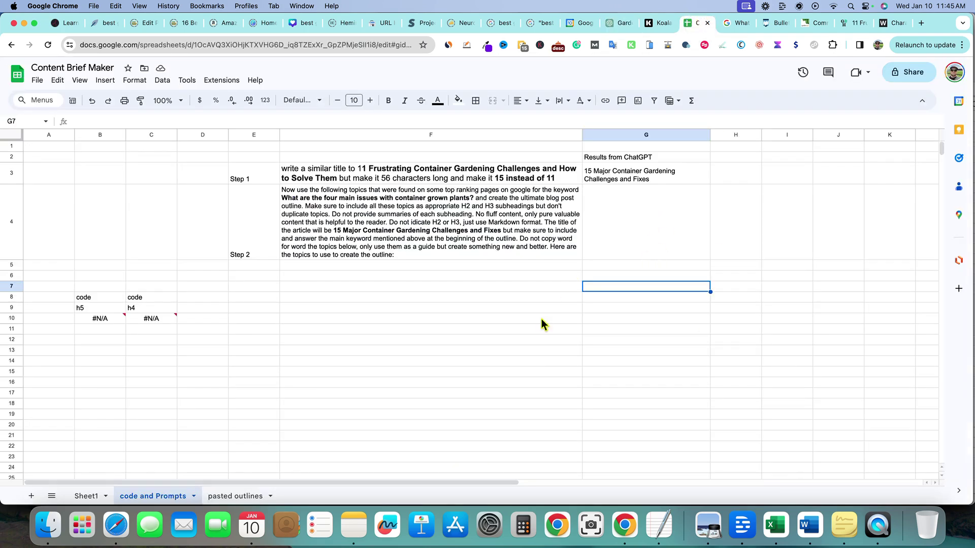
click(244, 496)
click(193, 319)
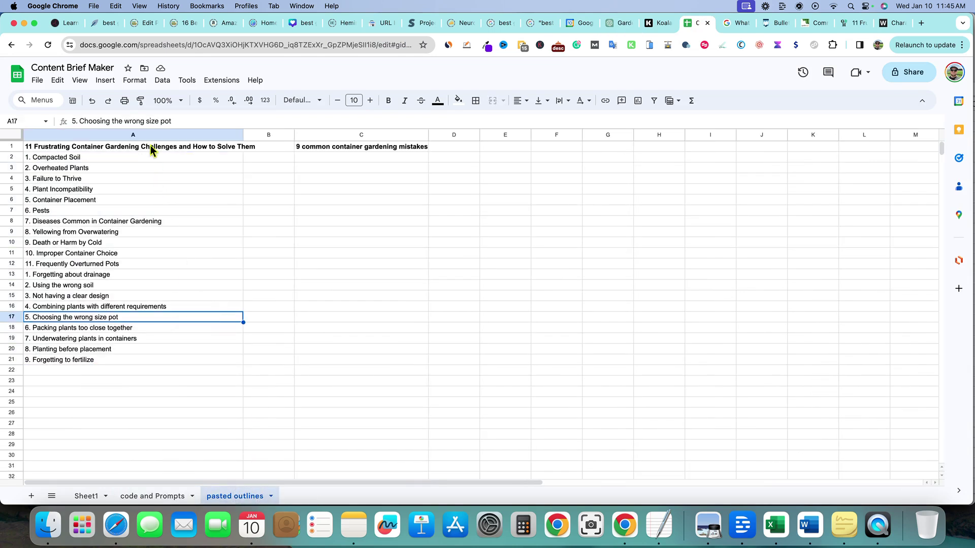
drag(151, 159, 140, 361)
key(super+c)
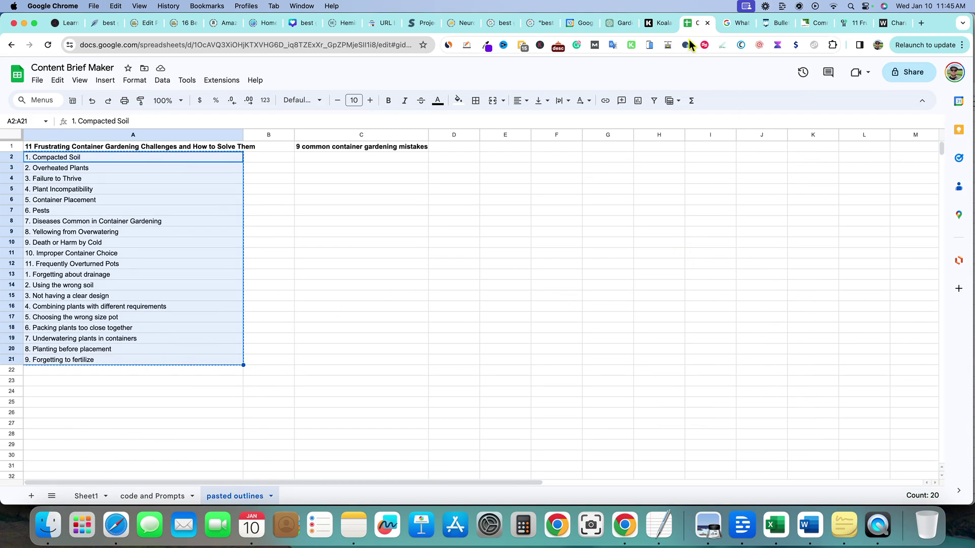
Step: Return to the ChatGPT chat, paste the copied topics on a new line below the outline prompt, and send it
click(625, 24)
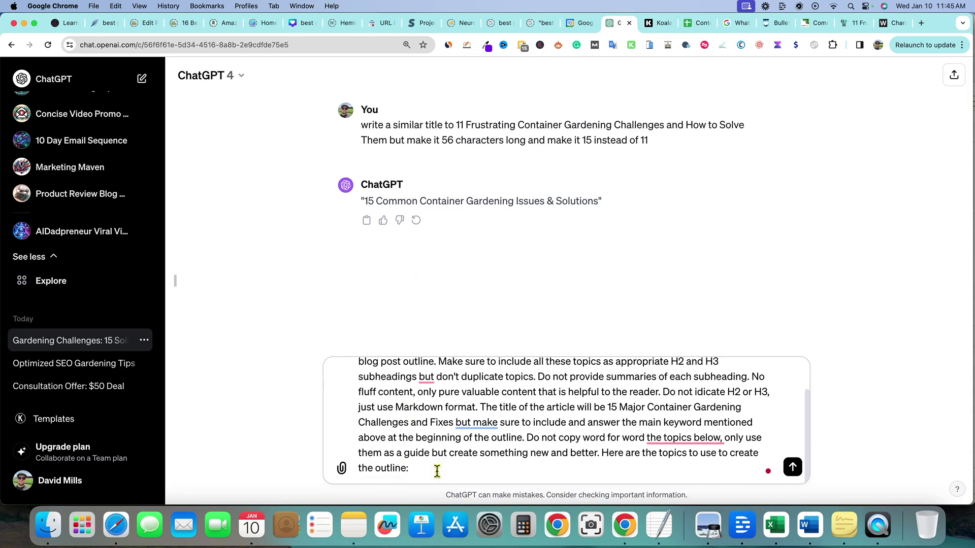
key(shift+Return)
key(super+v)
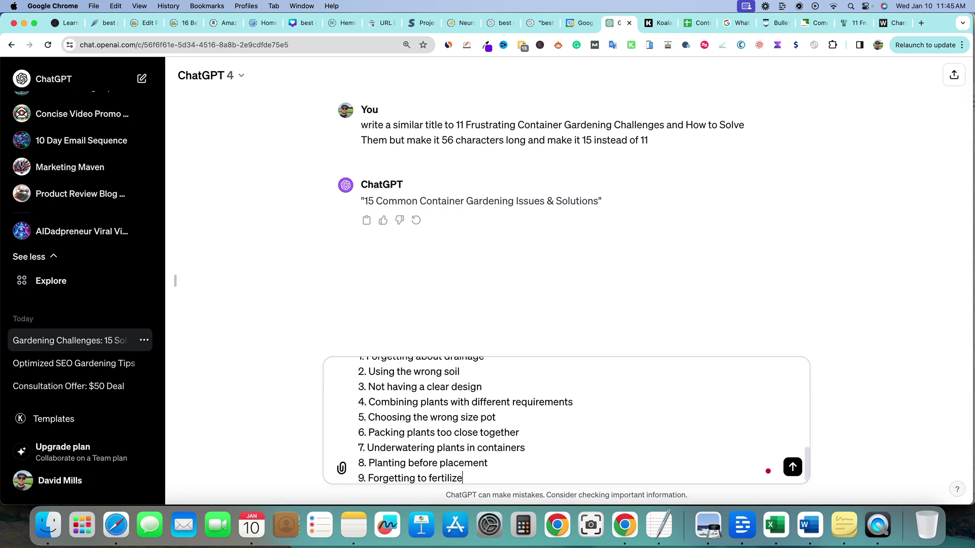
key(Return)
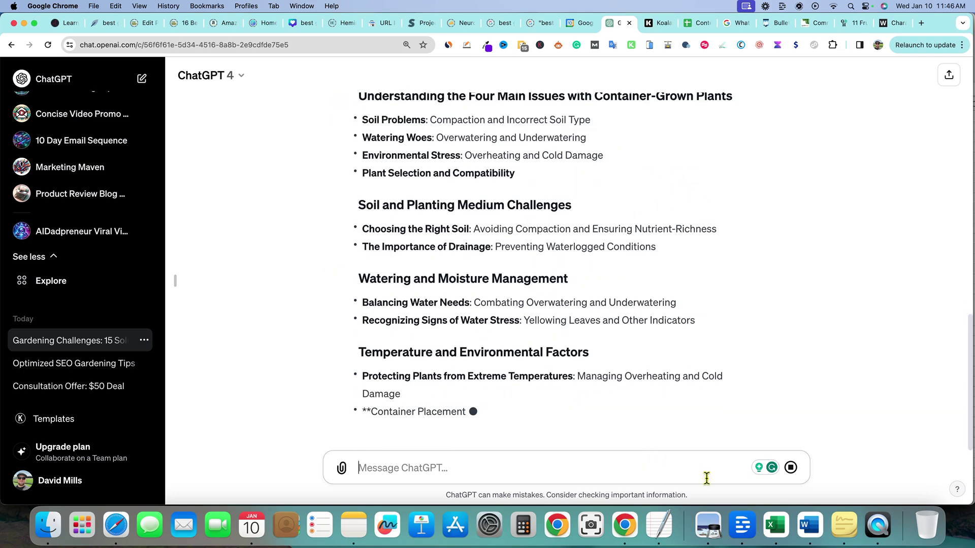
Step: Check the target keyword in the Excel keyword list and read KoalaWriter's formatting help for the Custom Outline field
click(775, 525)
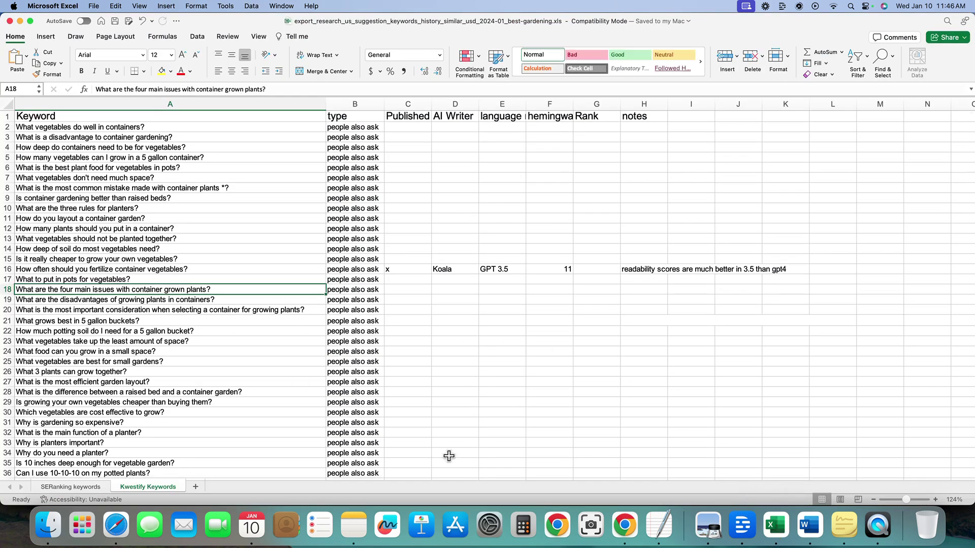
click(624, 527)
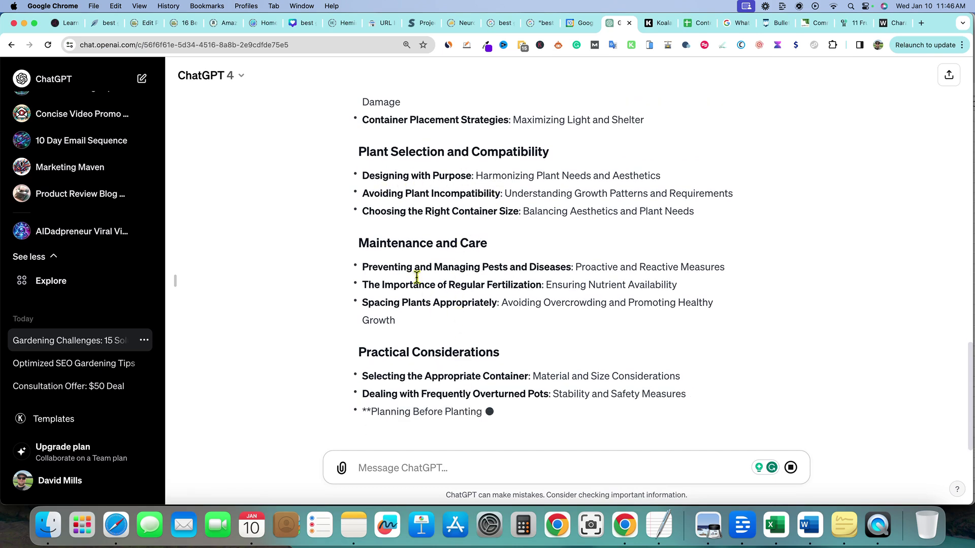
click(649, 24)
scroll(507, 285, down, 8)
scroll(452, 354, down, 10)
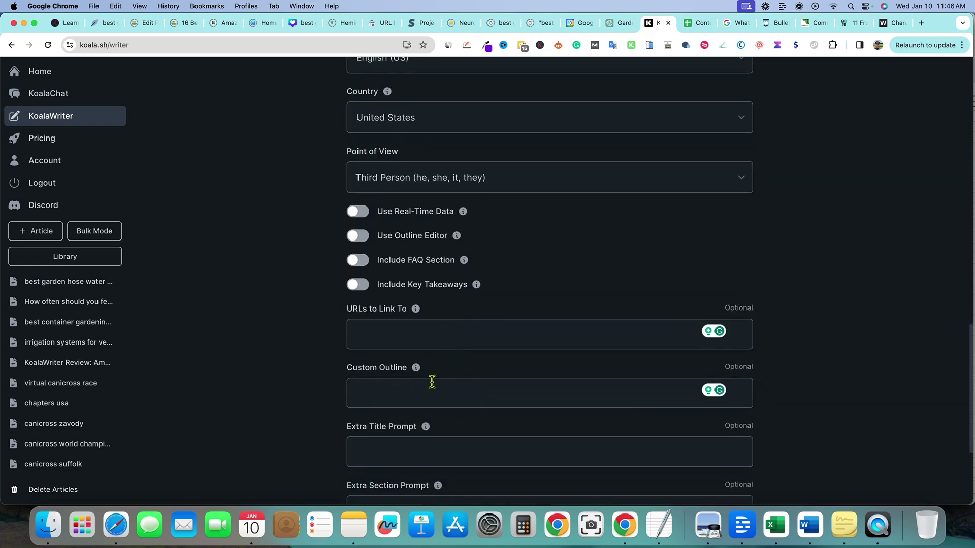
scroll(434, 386, down, 2)
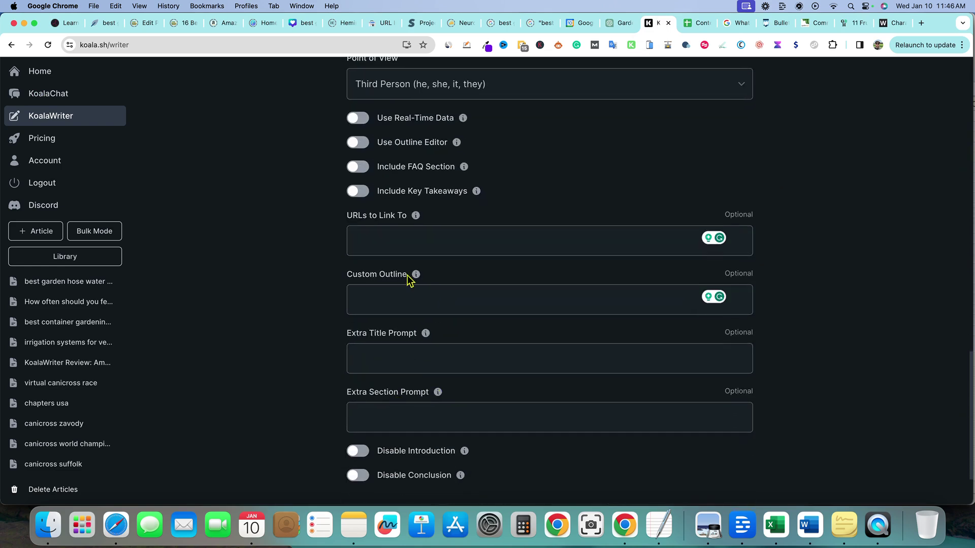
mouse_move(419, 273)
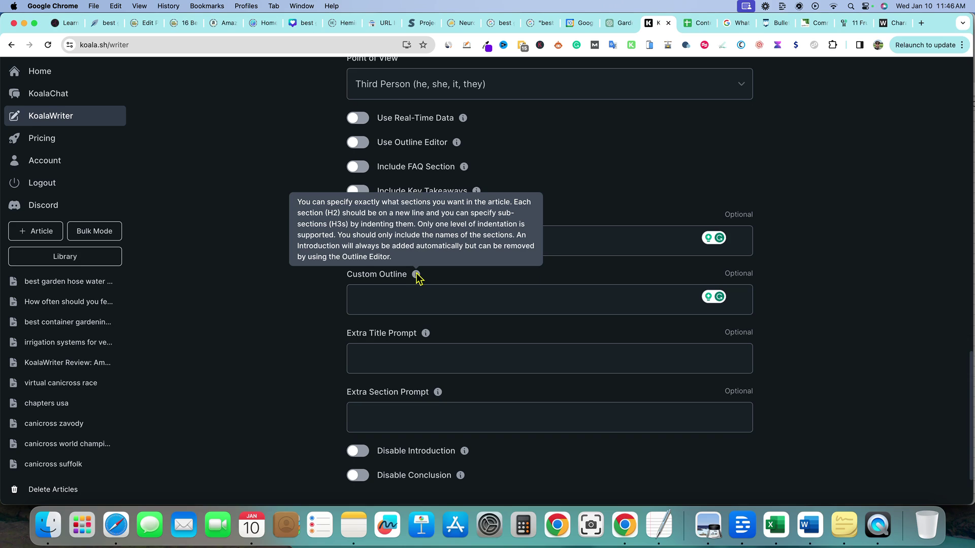
Step: Compare the new ChatGPT outline with the one in the earlier Optimized SEO Gardening Tips chat
click(617, 23)
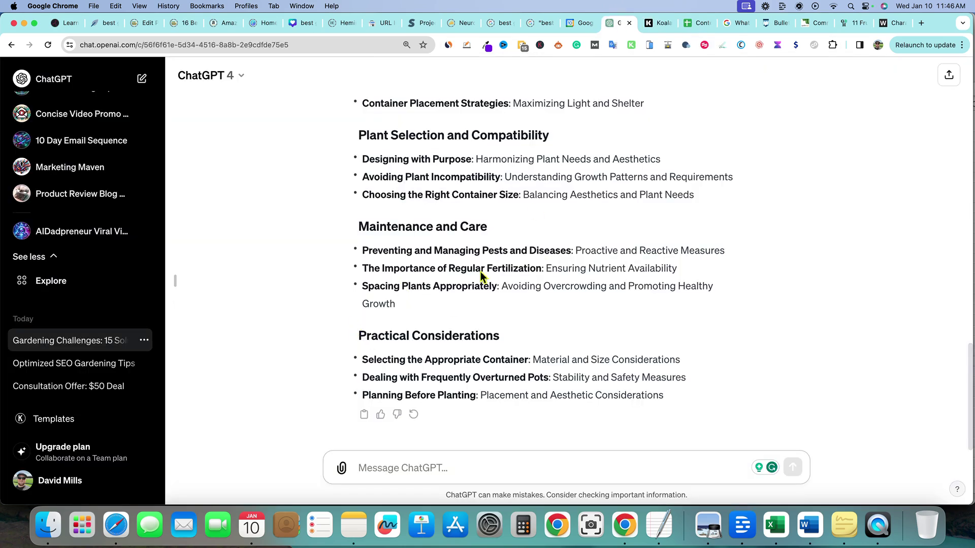
scroll(434, 409, up, 1)
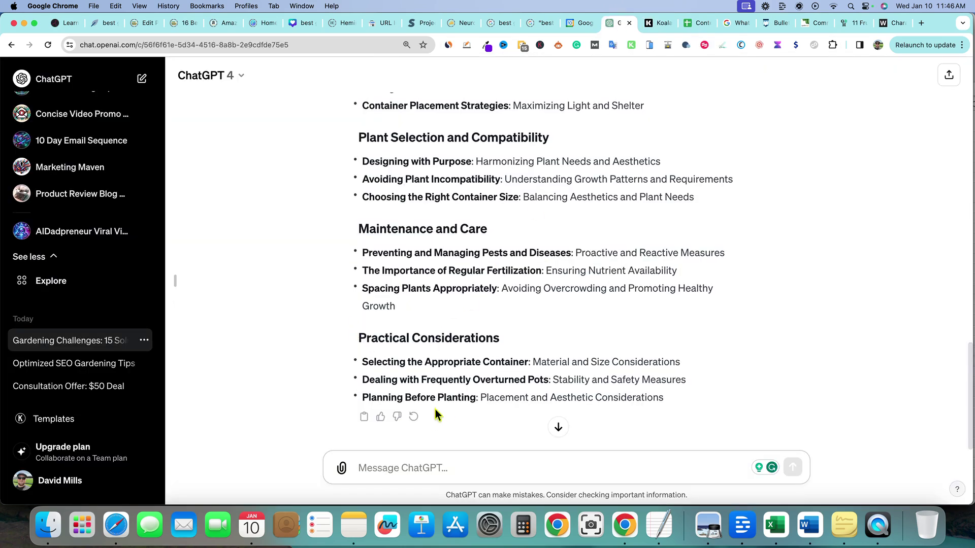
click(92, 365)
drag(361, 206, 594, 429)
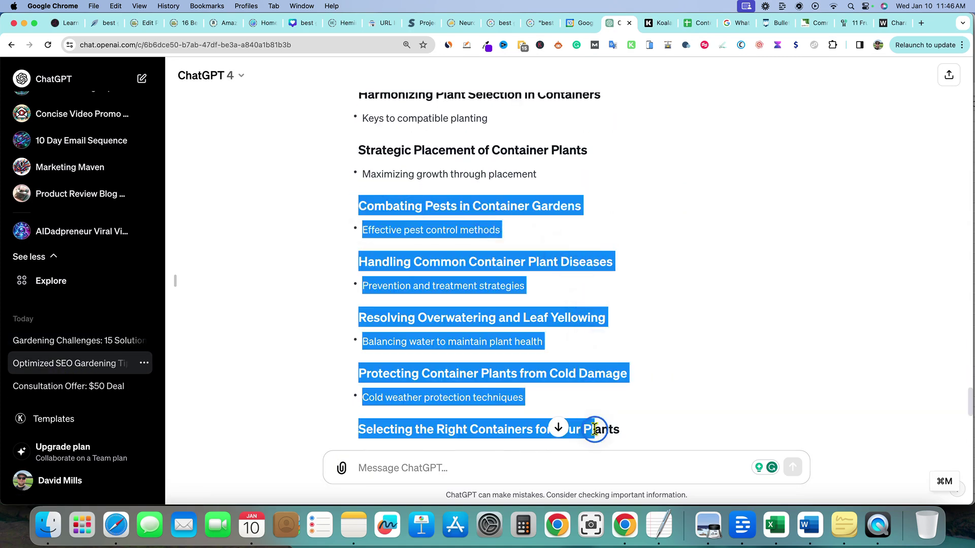
click(95, 342)
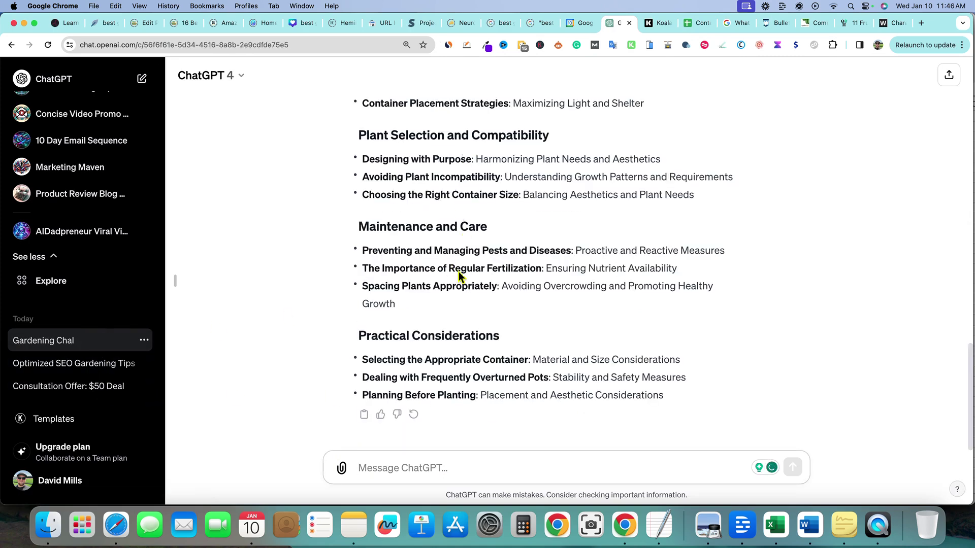
Step: Ask ChatGPT to "just give the H1 and H2's" of the outline and review the reply
click(475, 339)
click(416, 466)
text(give the H1 and H2's)
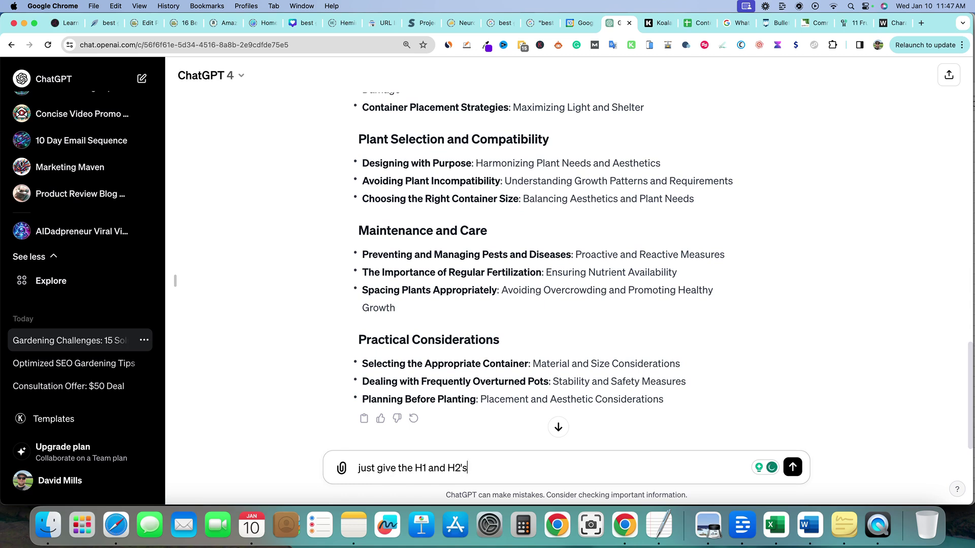
key(Return)
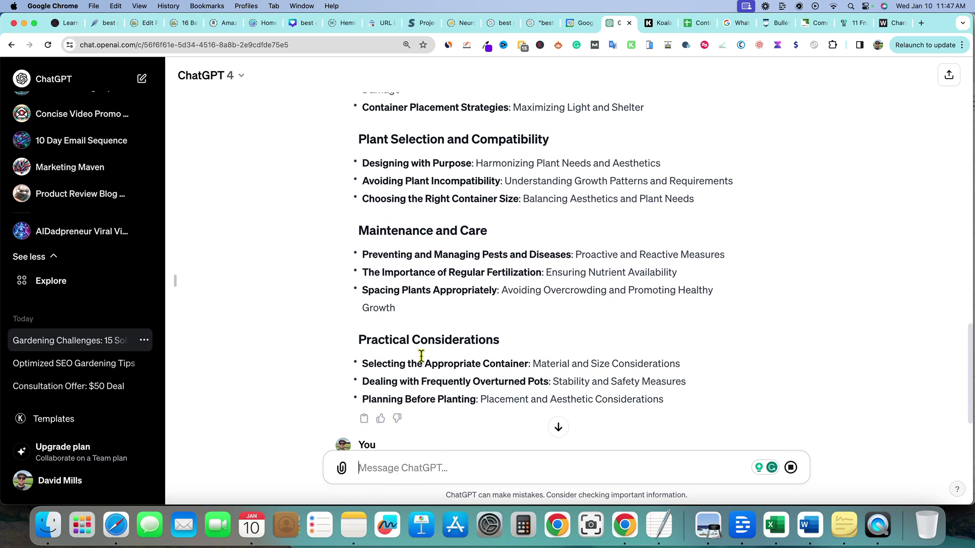
scroll(578, 392, down, 10)
scroll(577, 393, down, 3)
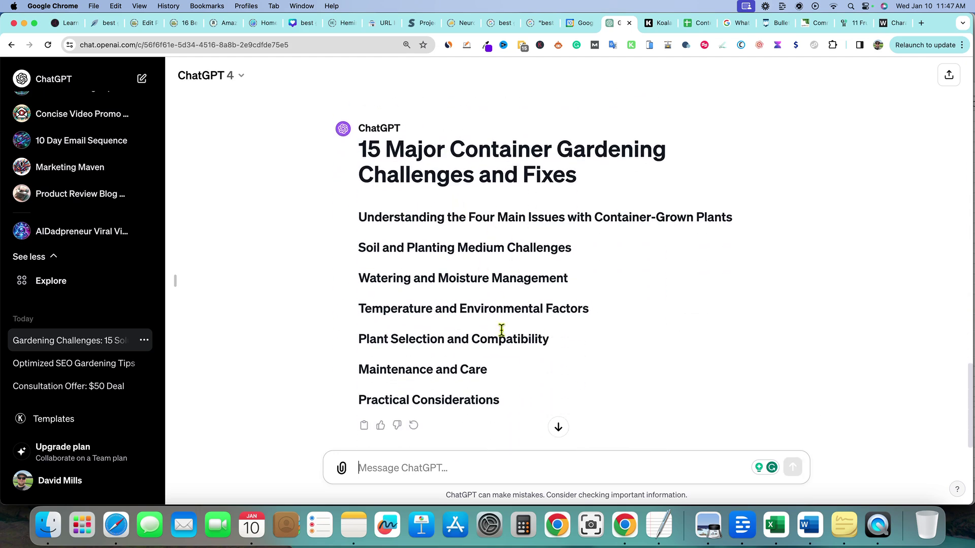
Step: Send ChatGPT the follow-up prompt "use all the info above to create 15 H2 sections"
scroll(501, 330, down, 1)
text(use)
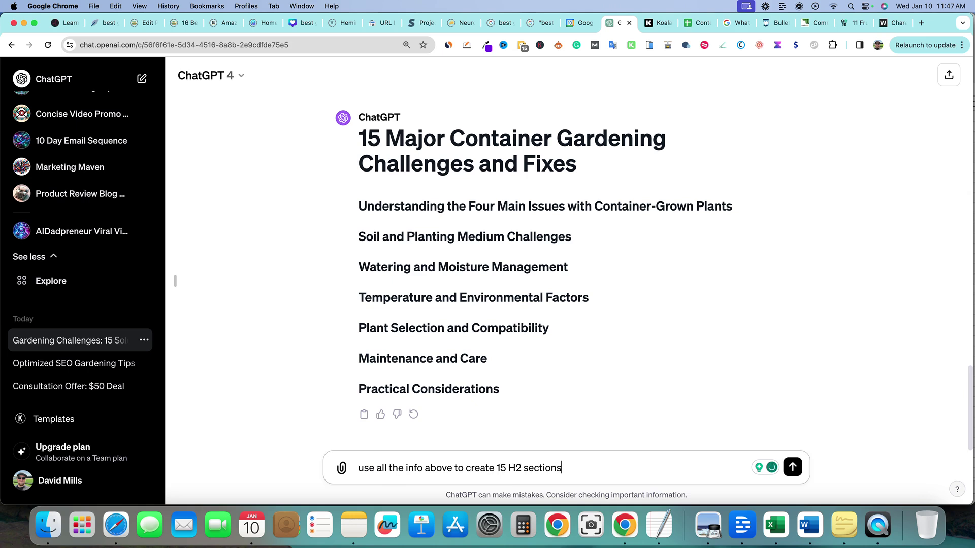
key(Return)
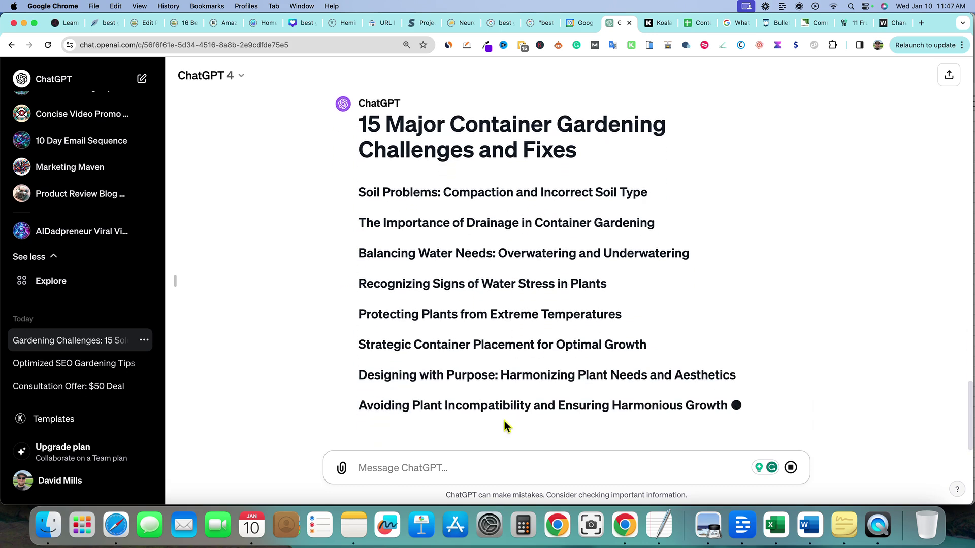
Step: Copy the generated H2 headings, without the title, from ChatGPT and paste them into KoalaWriter's Custom Outline field
drag(637, 392, 359, 279)
key(super+c)
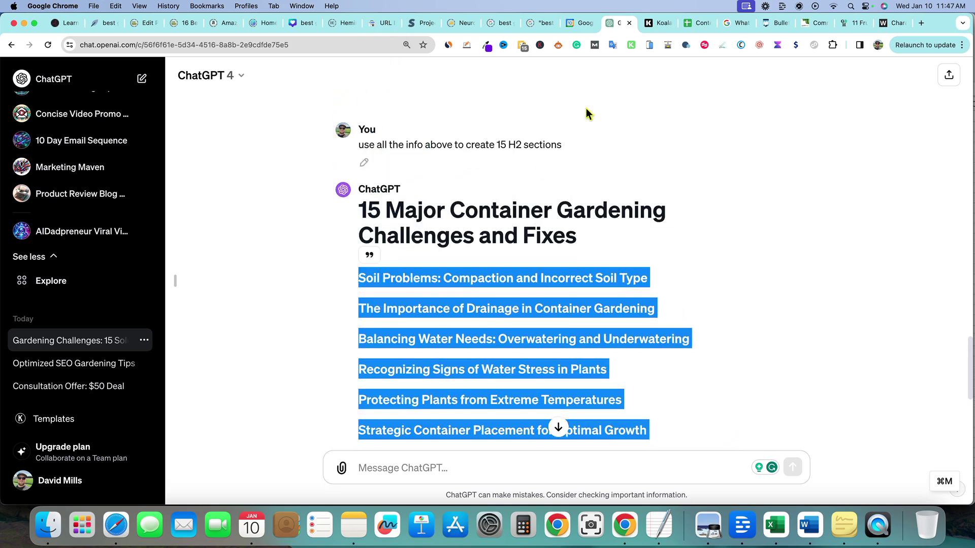
click(656, 23)
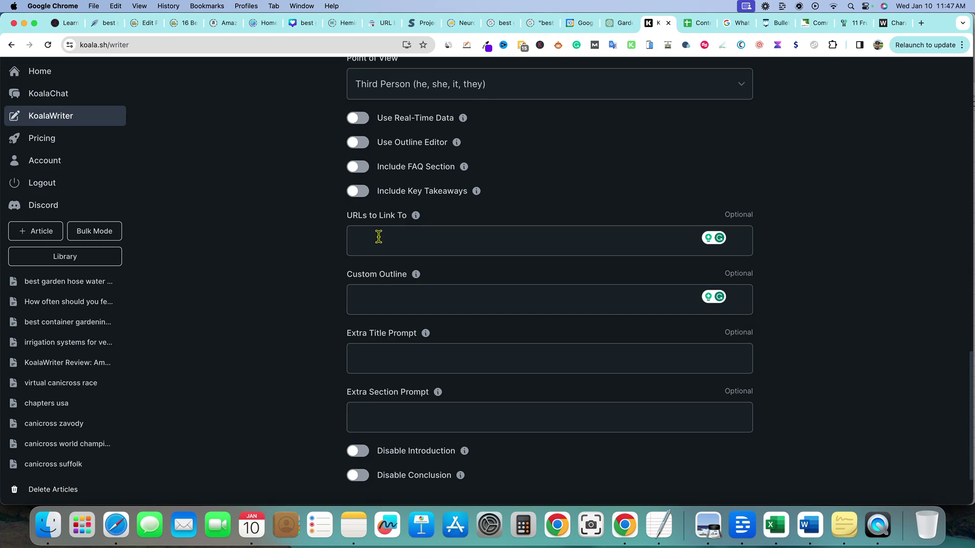
scroll(418, 284, up, 1)
click(398, 320)
key(super+v)
scroll(509, 373, up, 2)
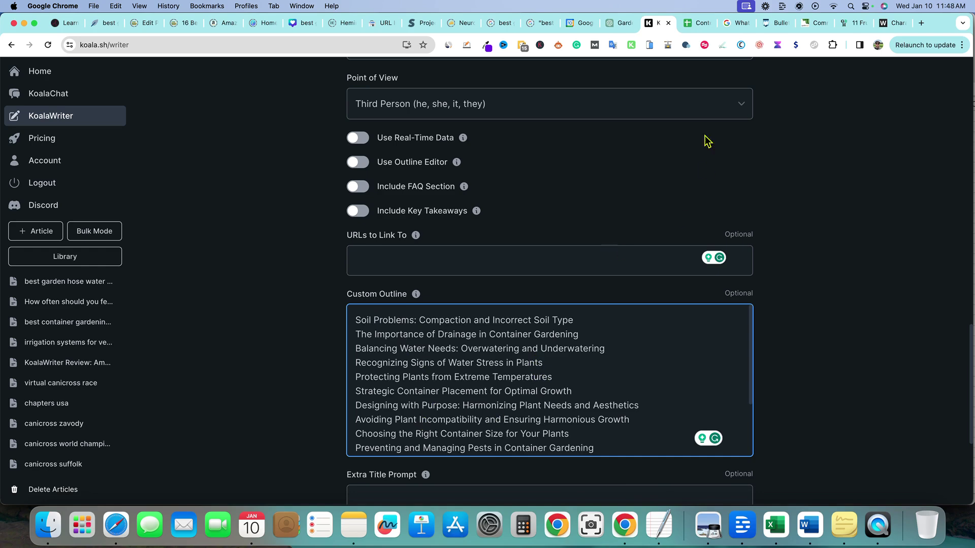
Step: Ask ChatGPT "what do you think would be the top 4 challenges people face from this list"
click(618, 24)
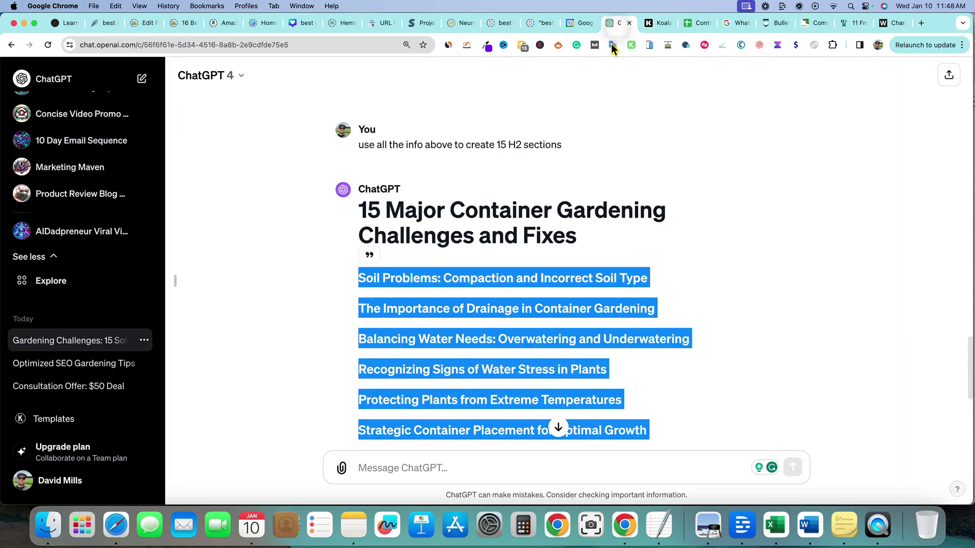
click(394, 467)
text(what)
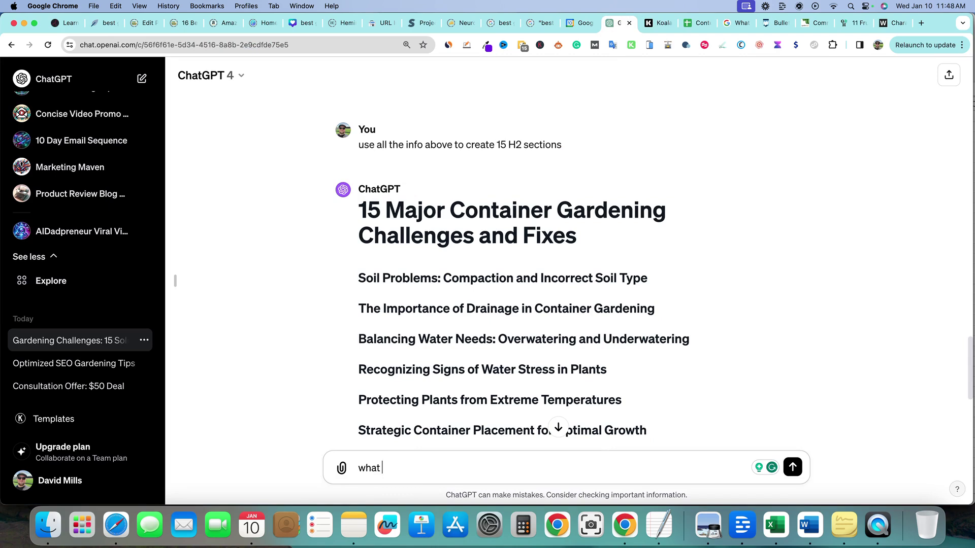
text( do you think would be the top)
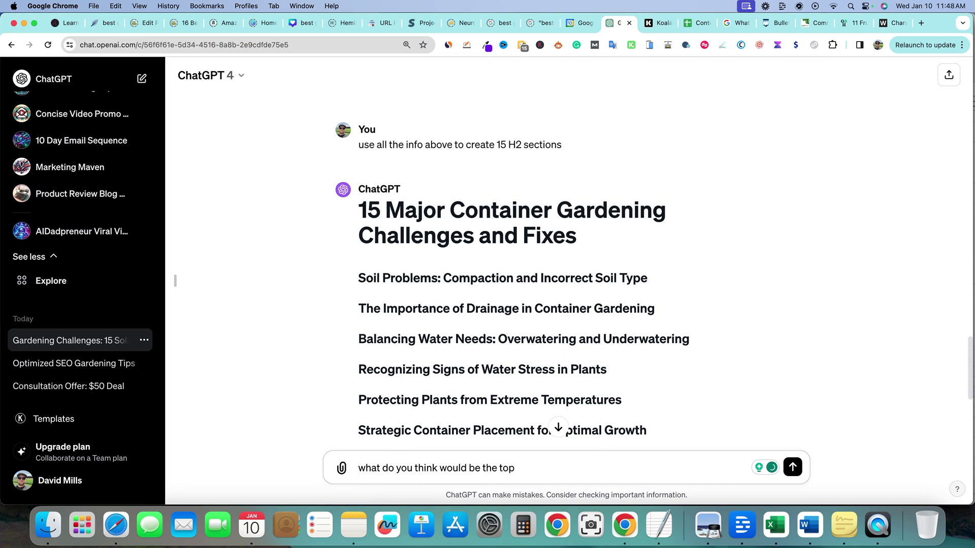
text( 4 challenges peo)
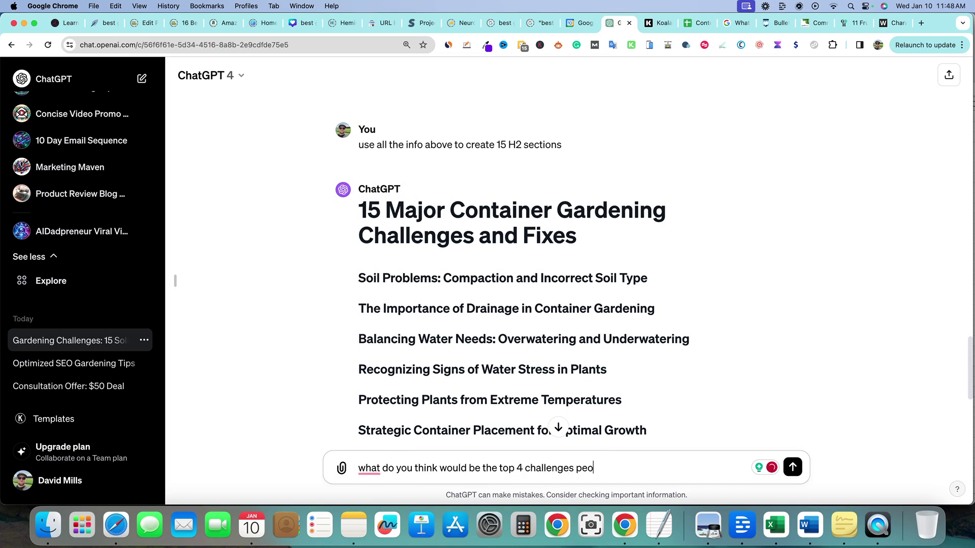
text(ple face from this list)
key(Return)
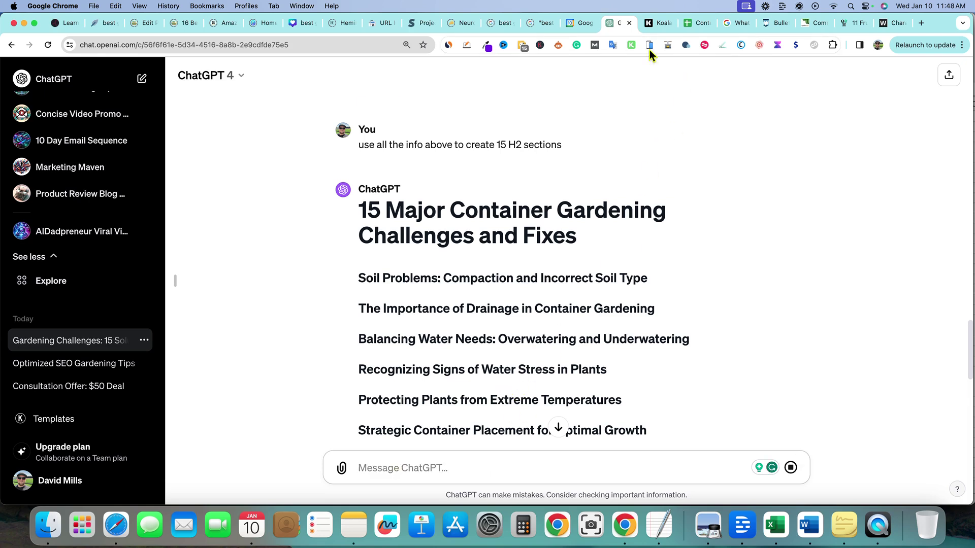
Step: Switch to KoalaWriter and choose GPT-4 Turbo (Recommended) as the GPT version for the article
click(650, 29)
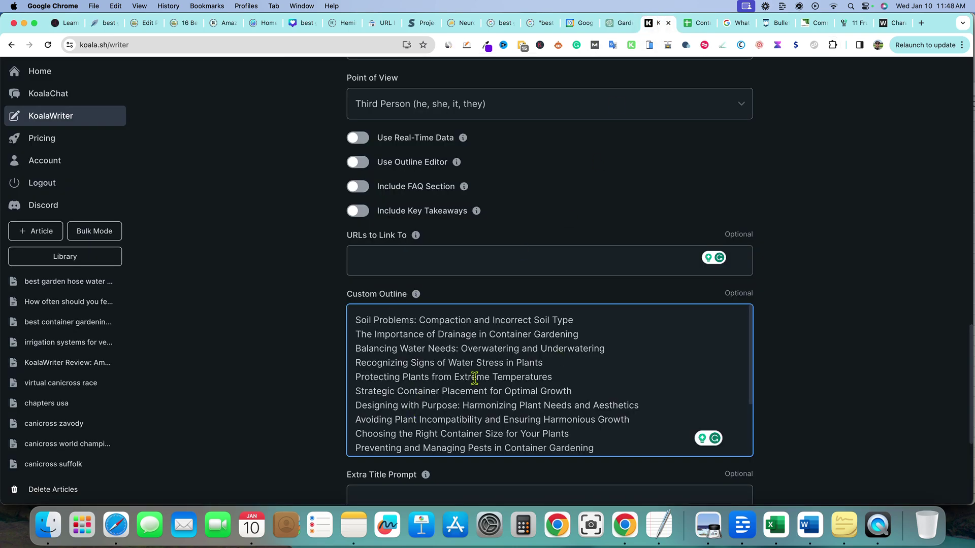
scroll(458, 409, up, 15)
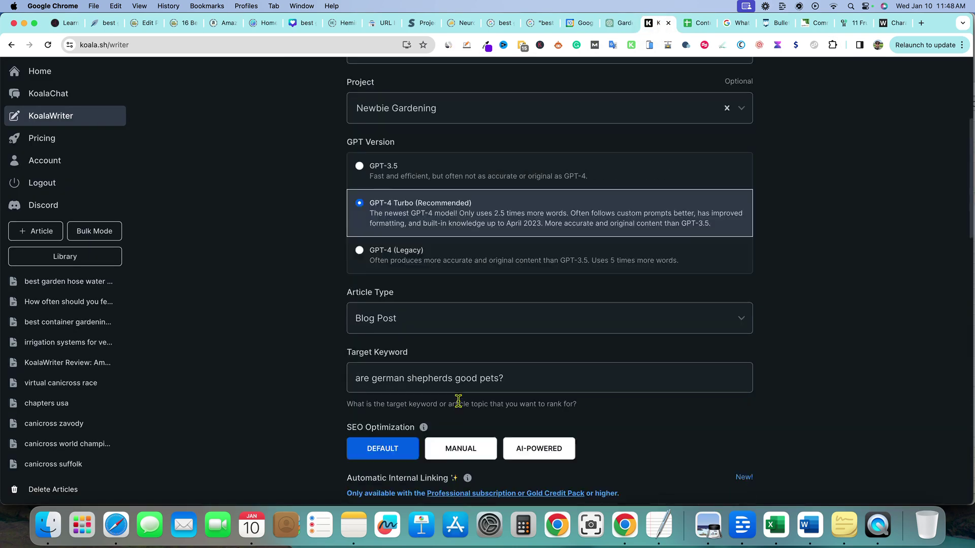
scroll(452, 335, up, 2)
scroll(441, 315, down, 4)
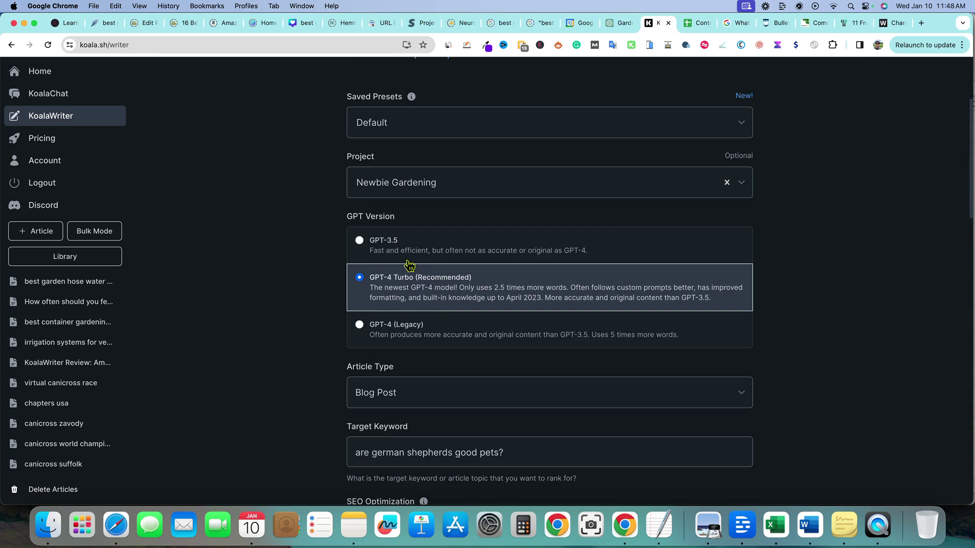
click(391, 298)
scroll(443, 365, down, 2)
scroll(439, 362, down, 2)
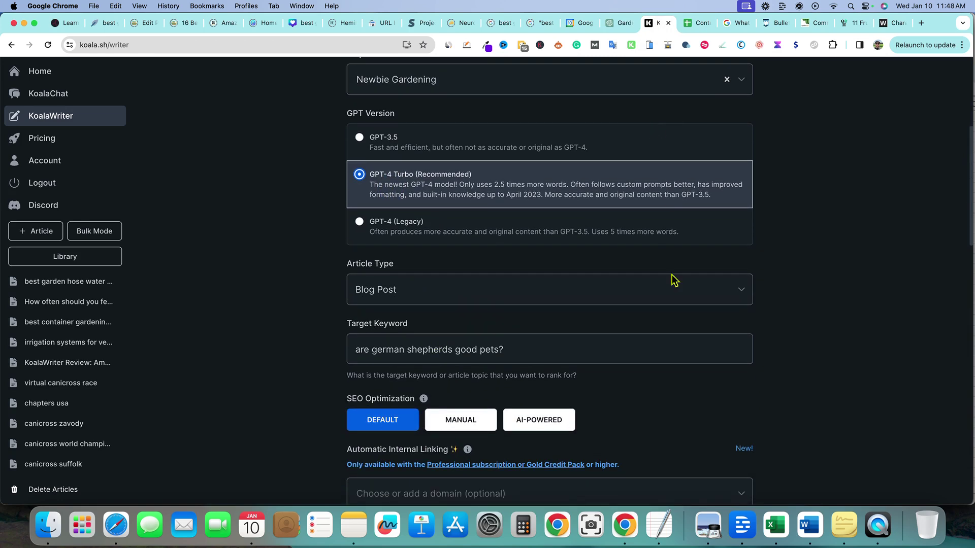
Step: Replace KoalaWriter's Target Keyword with "What are the four main issues with container grown plants?" copied from cell A18 of the Excel keyword list
click(774, 537)
key(super+c)
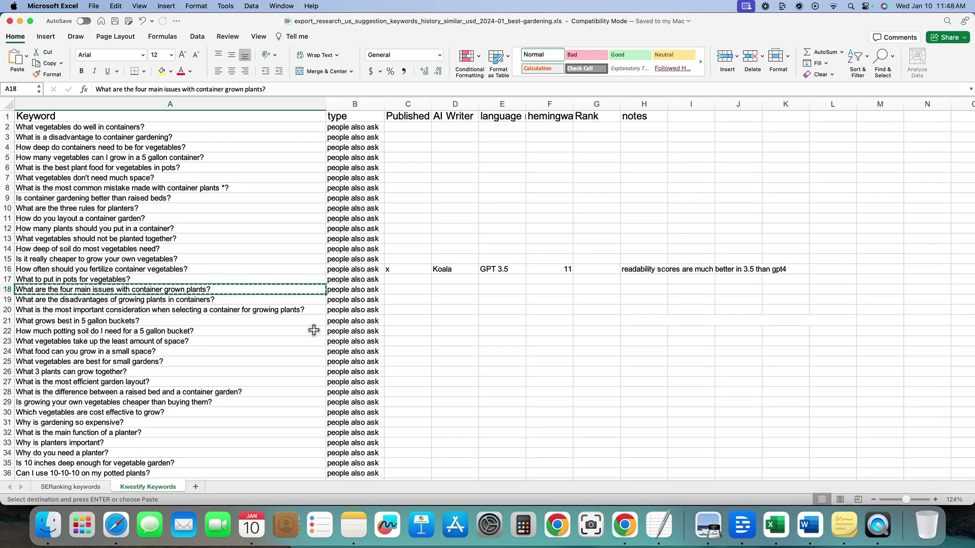
key(super+Tab)
scroll(419, 307, down, 4)
key(super+a)
key(super+v)
Step: Set the article's SEO Optimization to AI-Powered
click(529, 311)
scroll(440, 396, down, 2)
scroll(440, 375, down, 1)
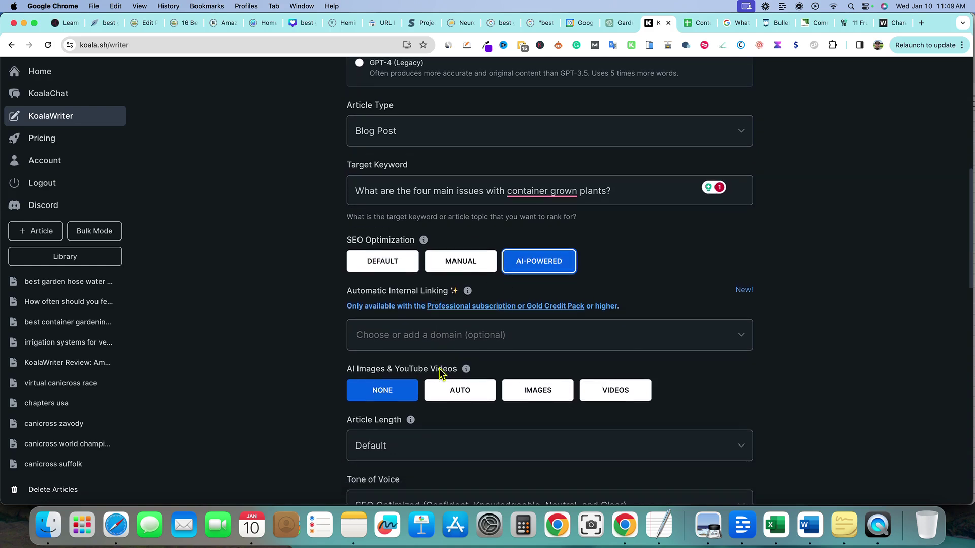
Step: Set the article's AI media option to Images and limit Max Images to 4
scroll(482, 376, down, 3)
click(538, 330)
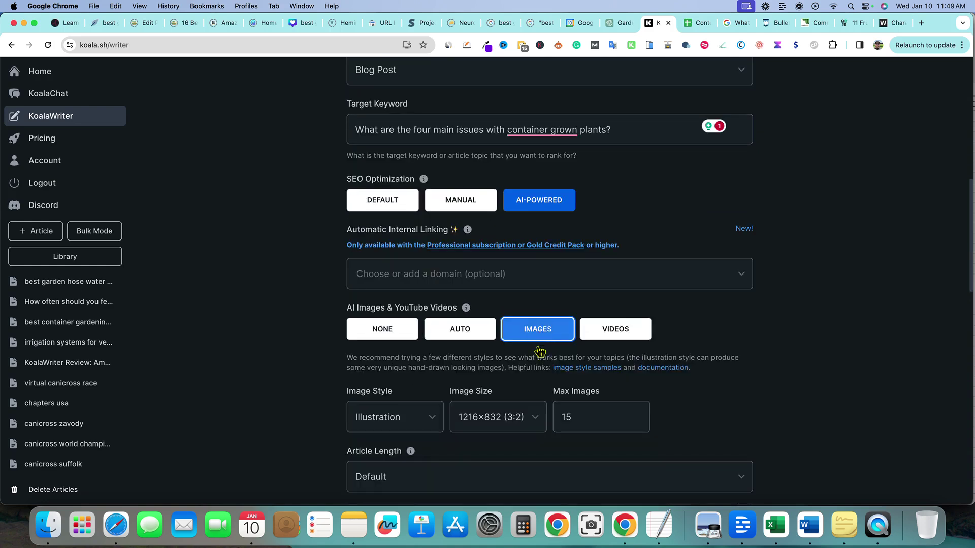
drag(592, 416, 555, 414)
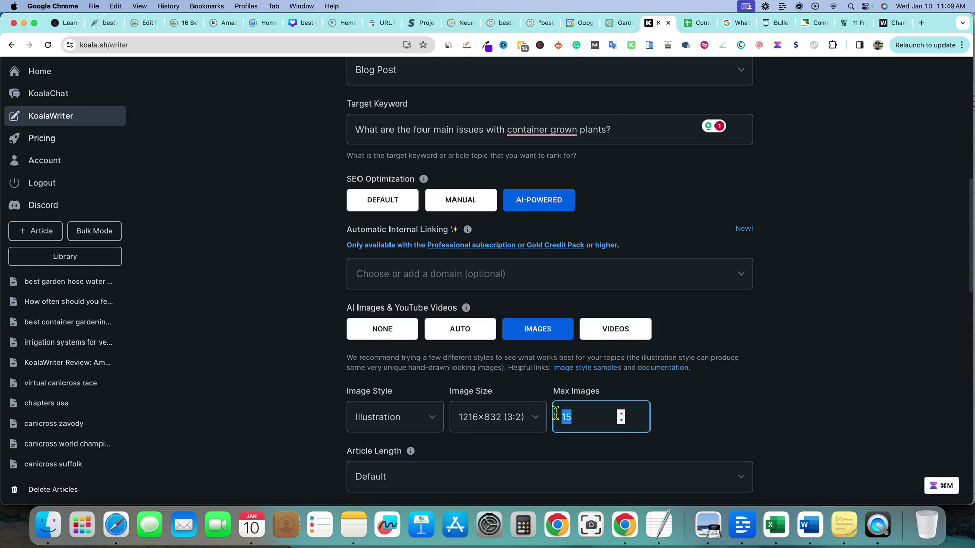
text(4)
click(681, 411)
Step: Set the Article Length to Long Form (7-10 Sections, 1900-2440 Words)
scroll(435, 419, down, 5)
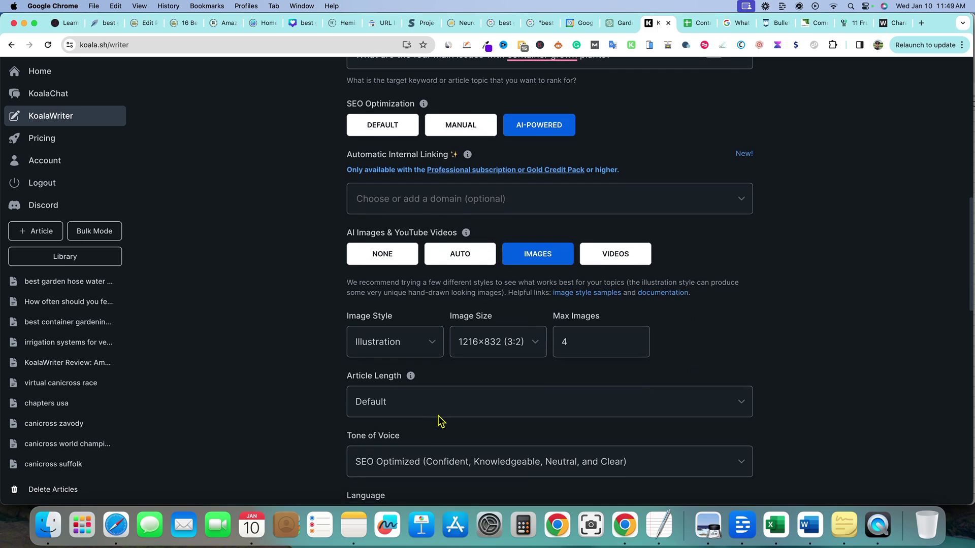
click(426, 350)
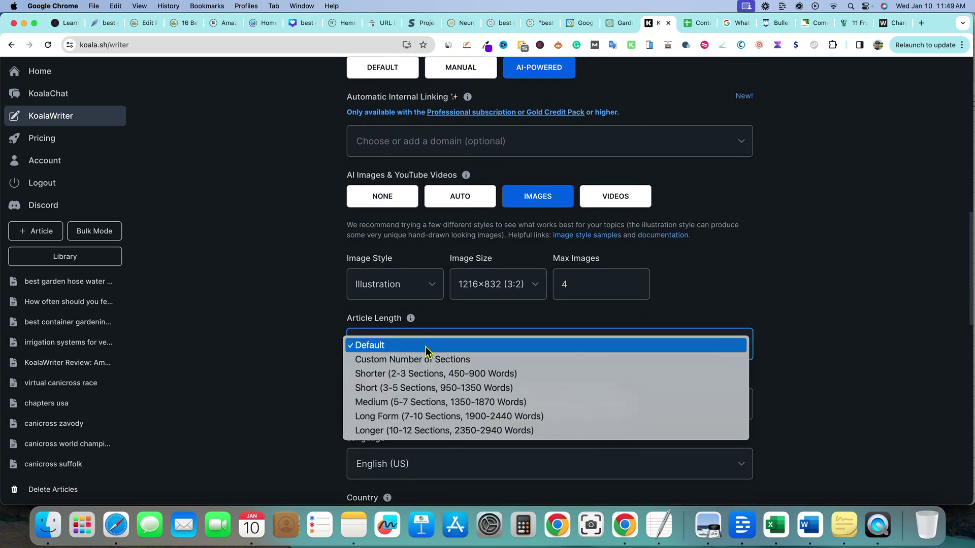
click(420, 401)
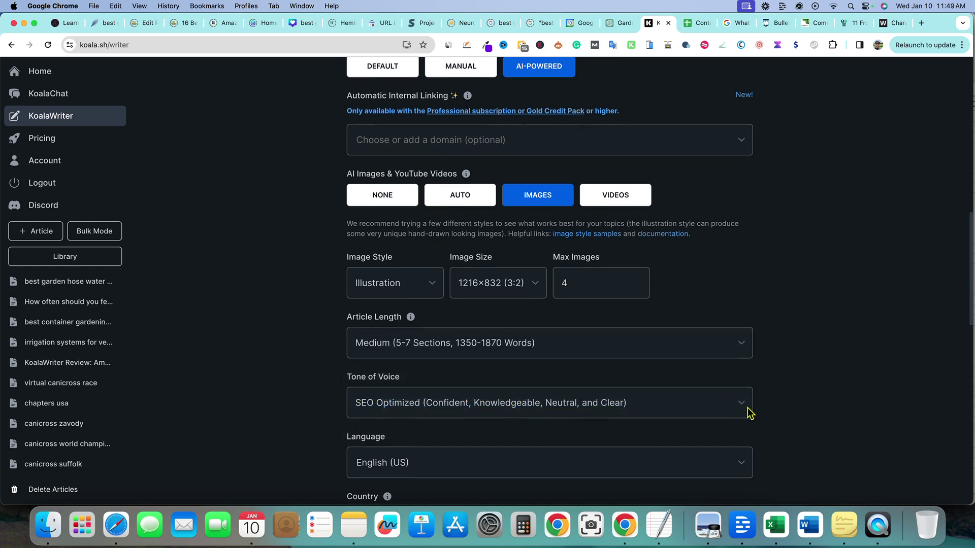
scroll(747, 412, down, 3)
click(500, 276)
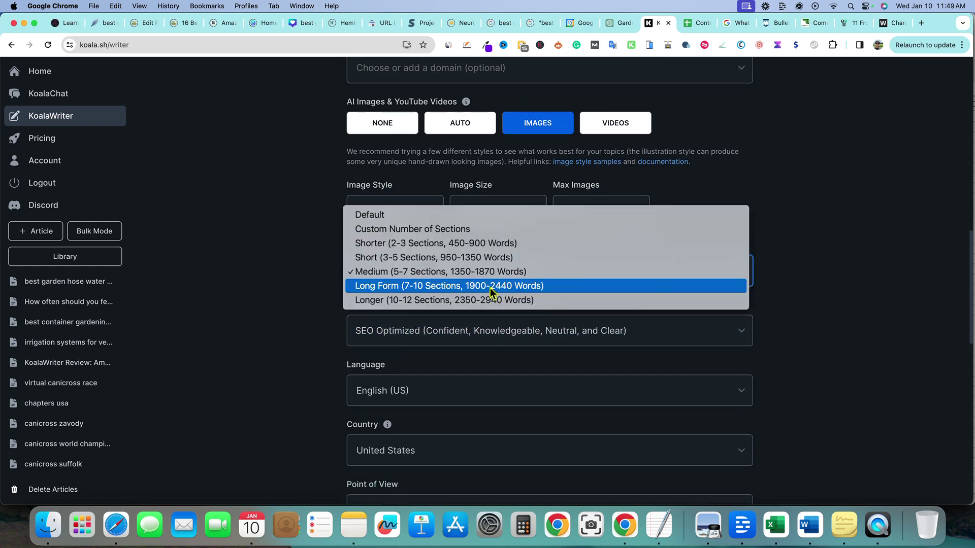
click(491, 286)
Step: Set the Tone of Voice to Friendly and the Point of View to First Person Plural (we, us, our, ours)
scroll(802, 365, down, 2)
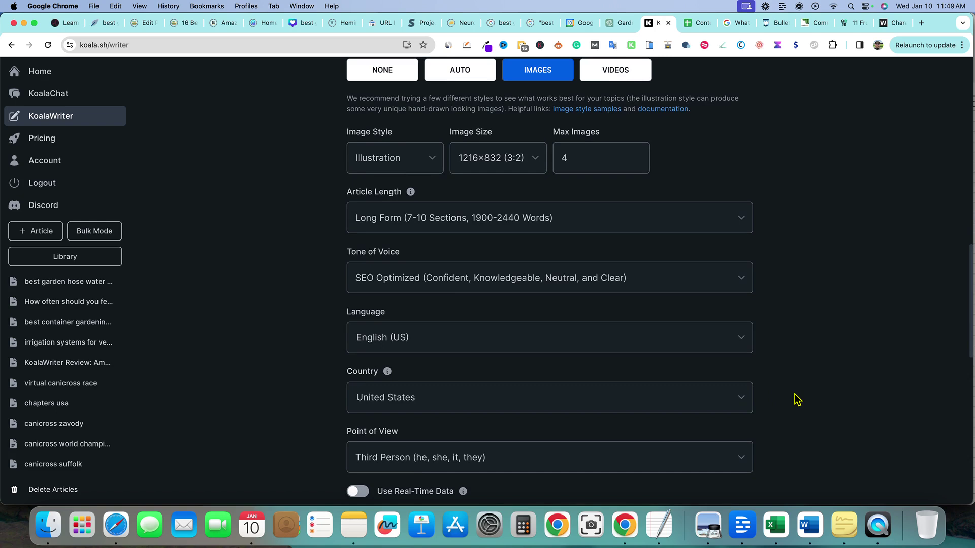
scroll(784, 390, down, 2)
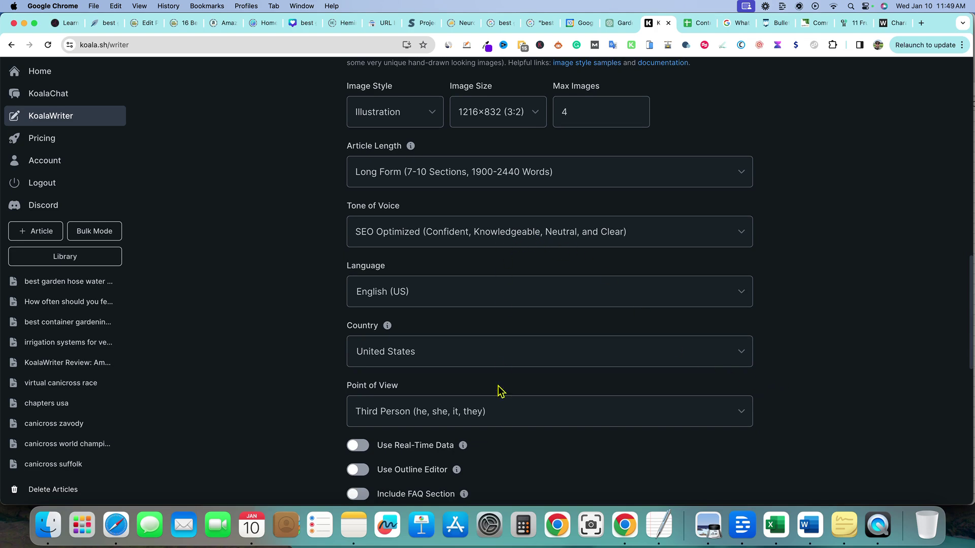
click(489, 237)
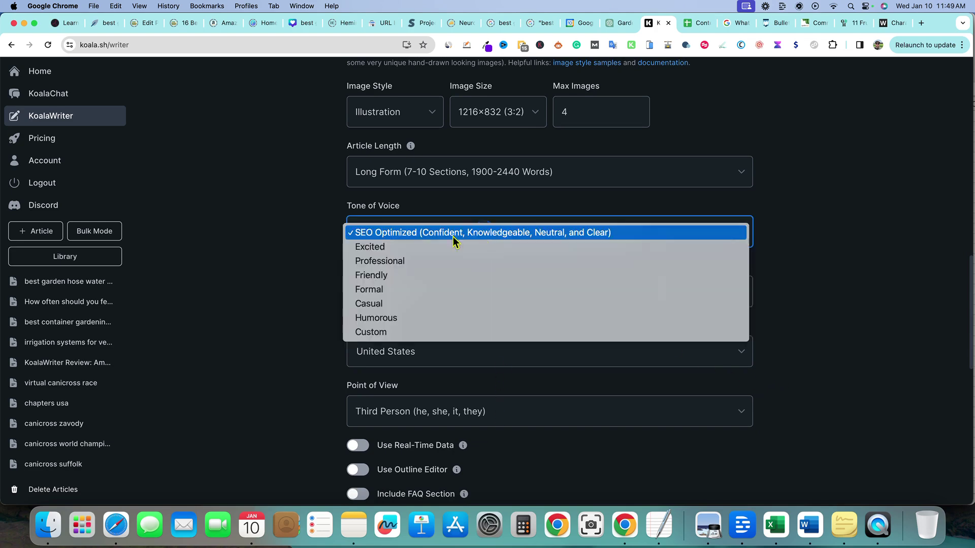
click(385, 282)
click(398, 413)
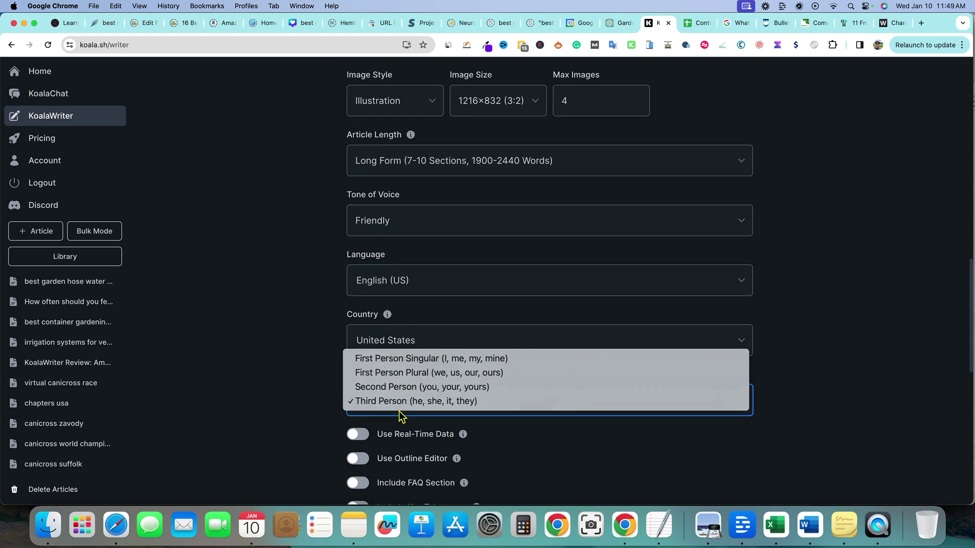
click(390, 376)
Step: Enable real-time data with Cite Sources off, and include the Key Takeaways section while leaving the Outline Editor off
scroll(609, 406, down, 2)
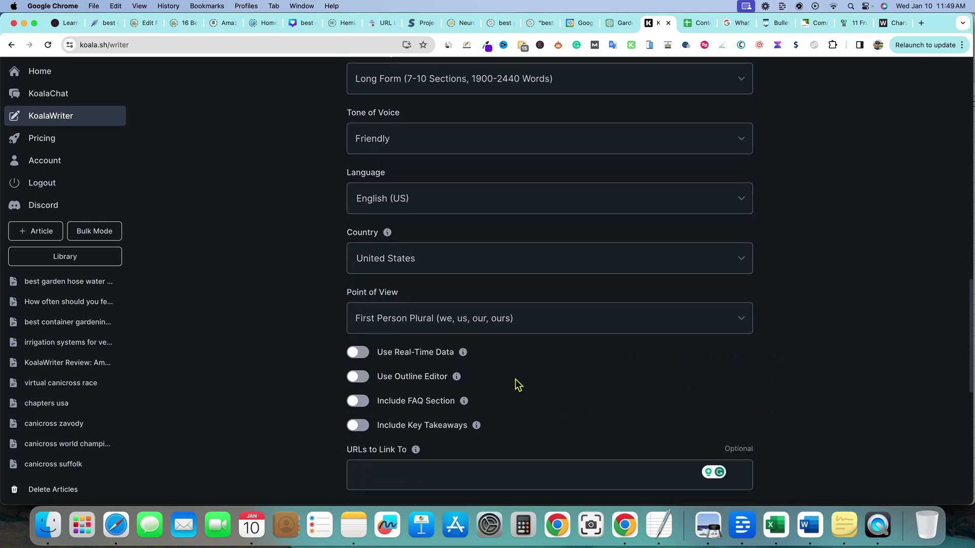
click(379, 354)
scroll(403, 354, down, 3)
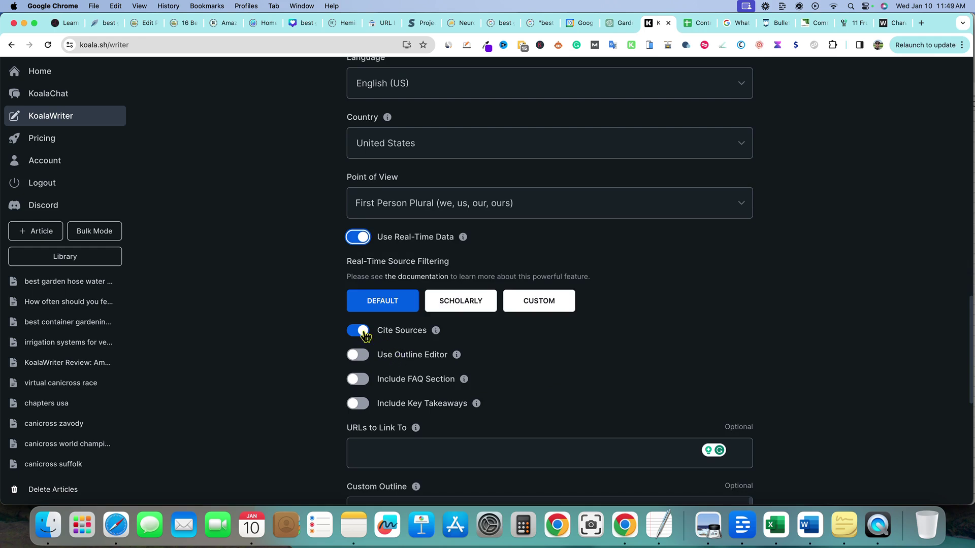
click(359, 330)
click(410, 354)
scroll(414, 350, down, 2)
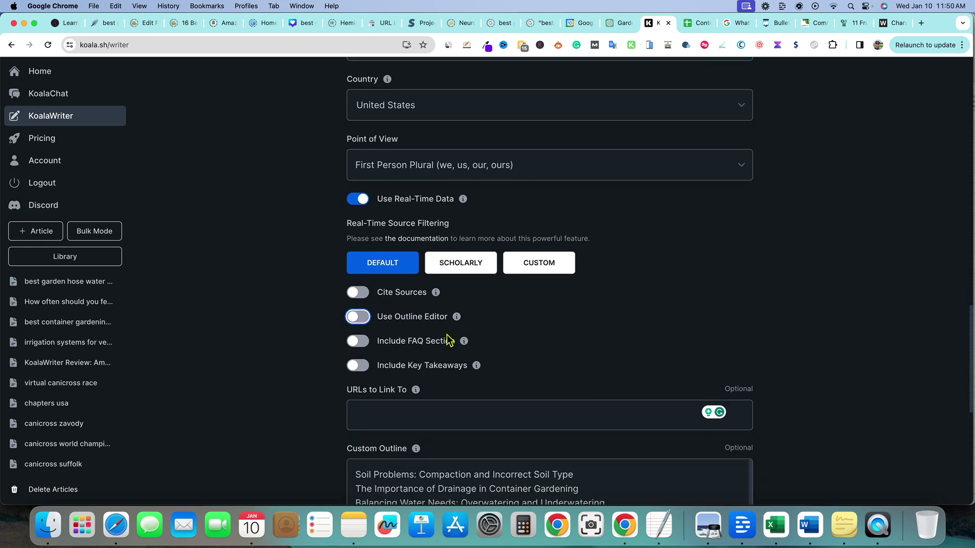
mouse_move(457, 321)
click(363, 368)
scroll(457, 403, down, 1)
Step: Review the Custom Outline headings and the remaining optional settings, and create the article
scroll(457, 402, down, 10)
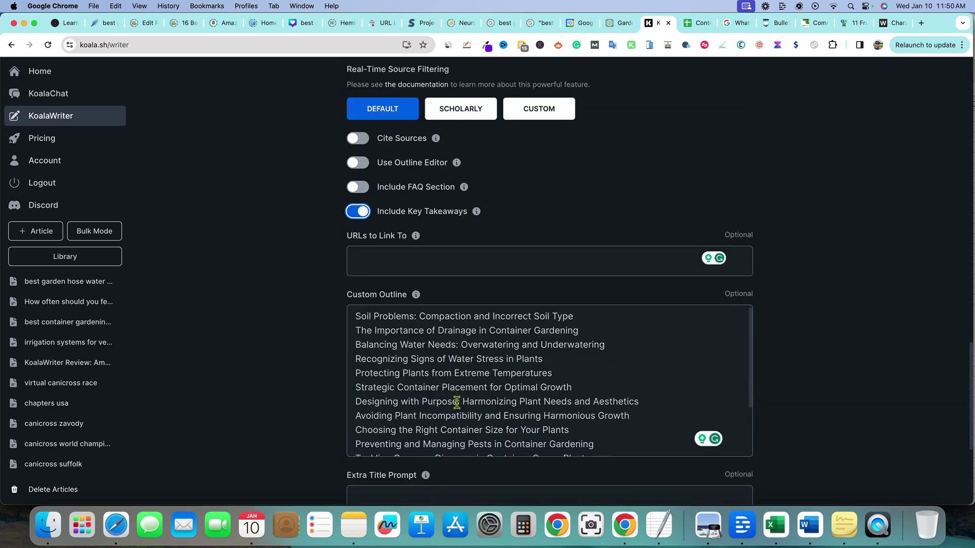
scroll(288, 455, down, 5)
scroll(292, 449, down, 2)
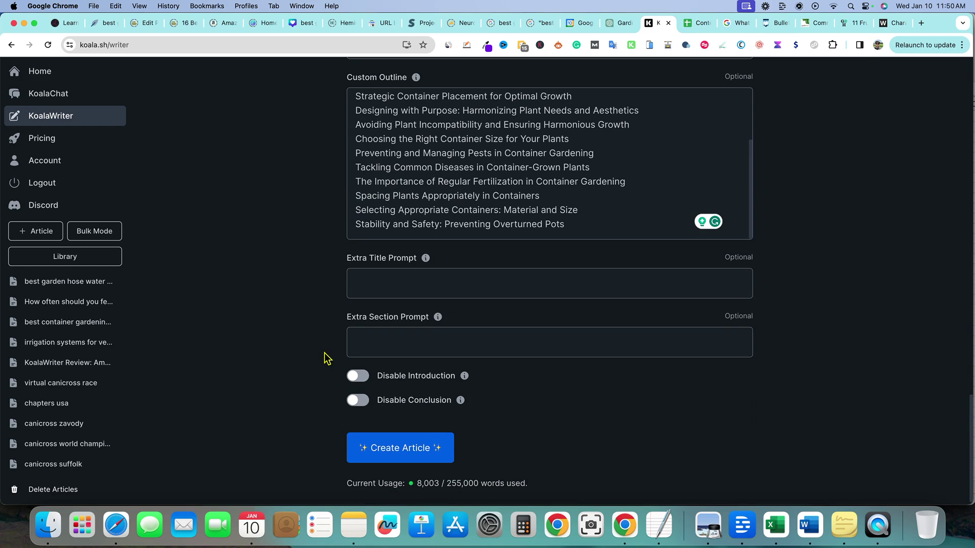
scroll(355, 399, down, 1)
click(389, 434)
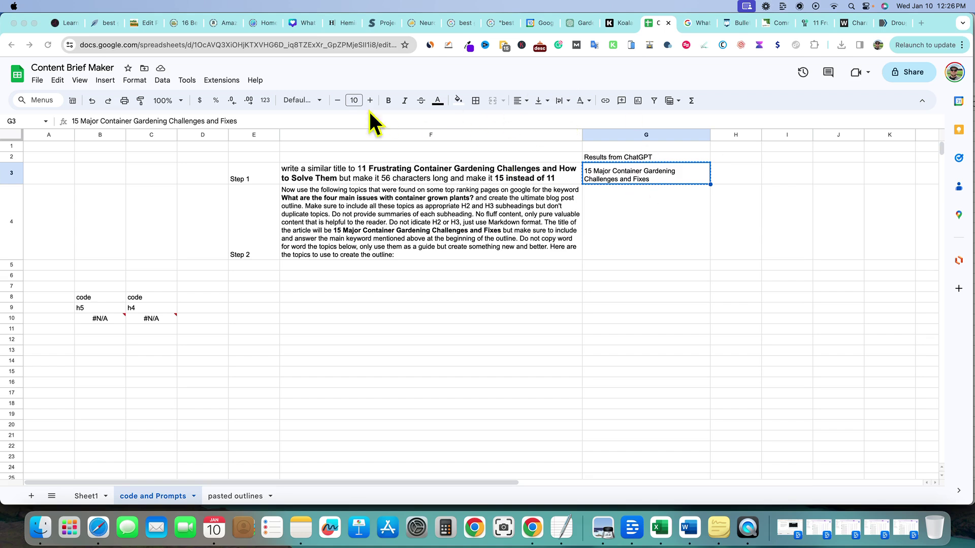
Step: Switch to KoalaWriter, open the saved "What are the four main issues" article and examine its introduction, key takeaways and soil section
click(613, 25)
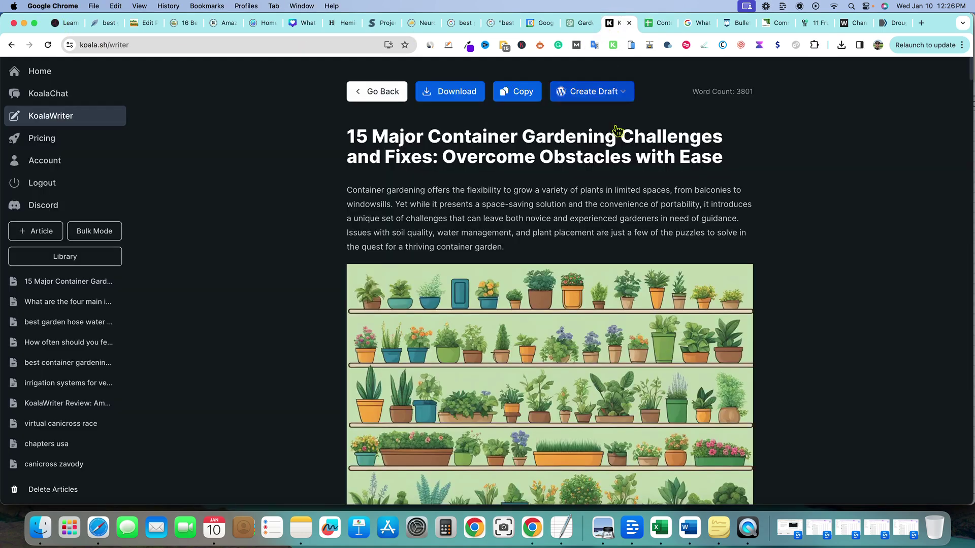
click(59, 303)
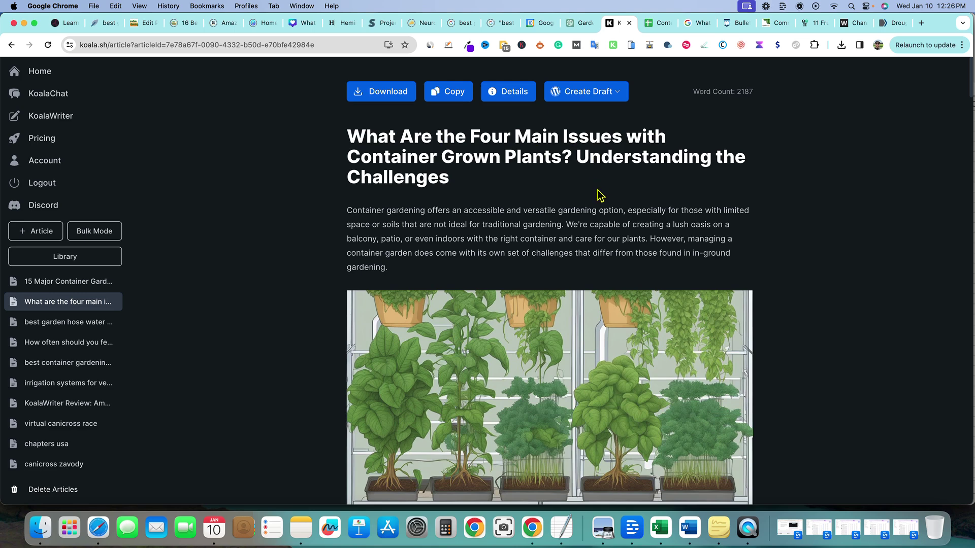
scroll(604, 197, down, 1)
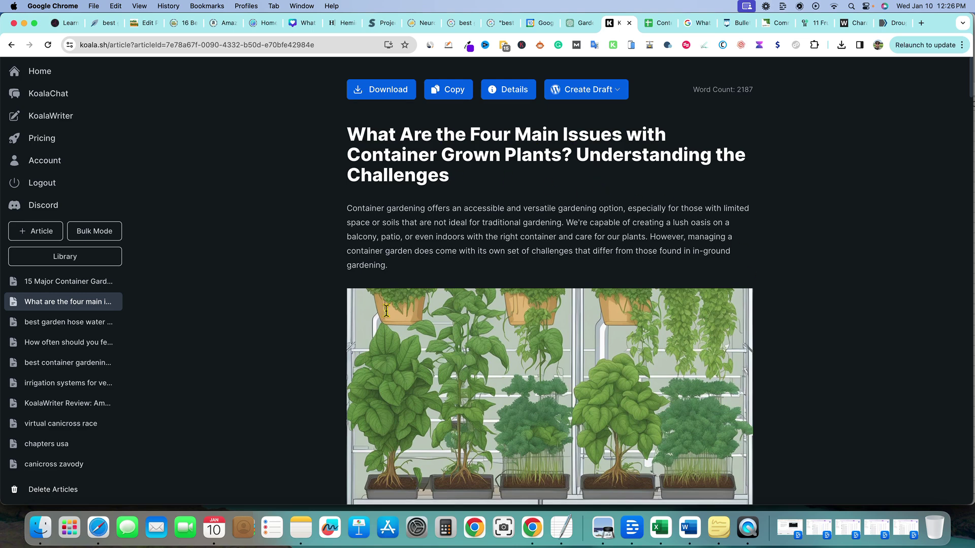
scroll(547, 382, down, 10)
scroll(547, 381, down, 4)
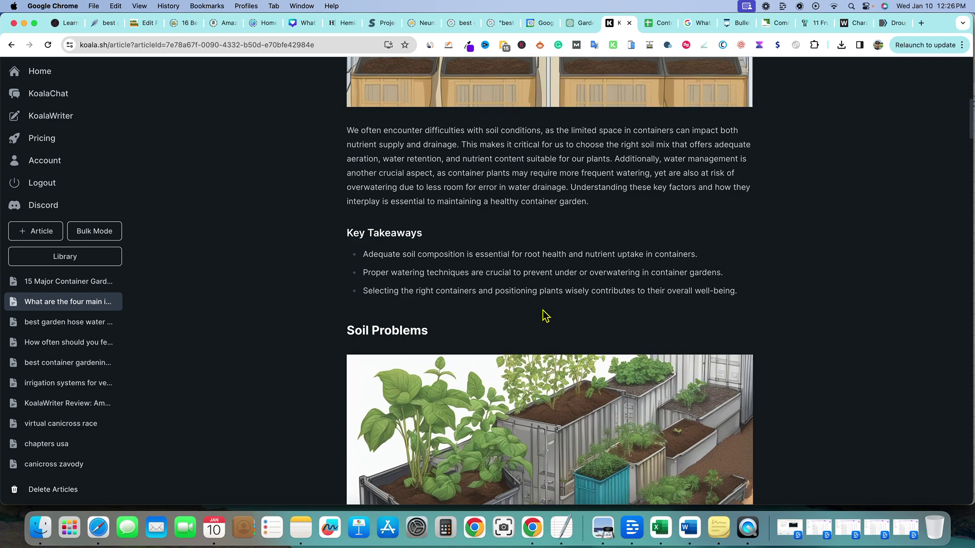
scroll(545, 316, up, 4)
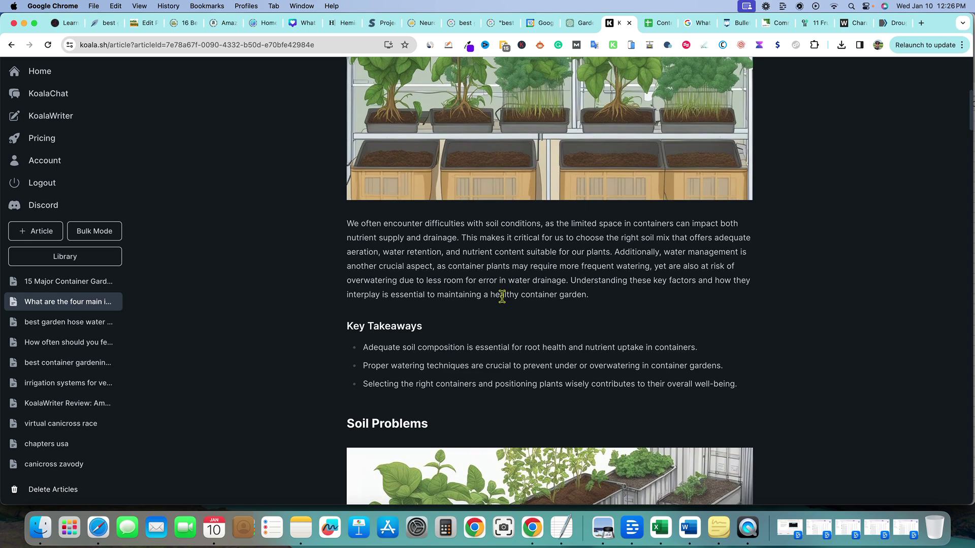
scroll(502, 296, down, 15)
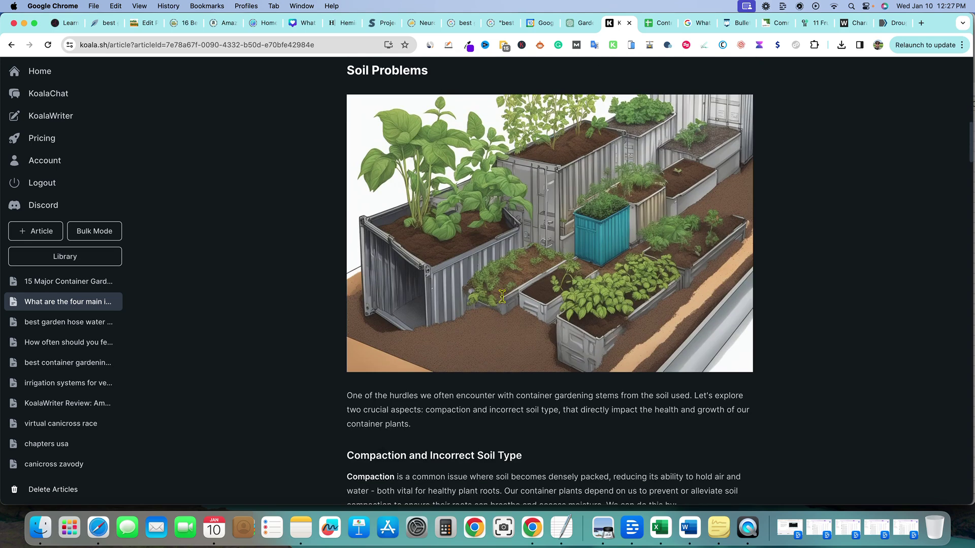
scroll(531, 315, down, 5)
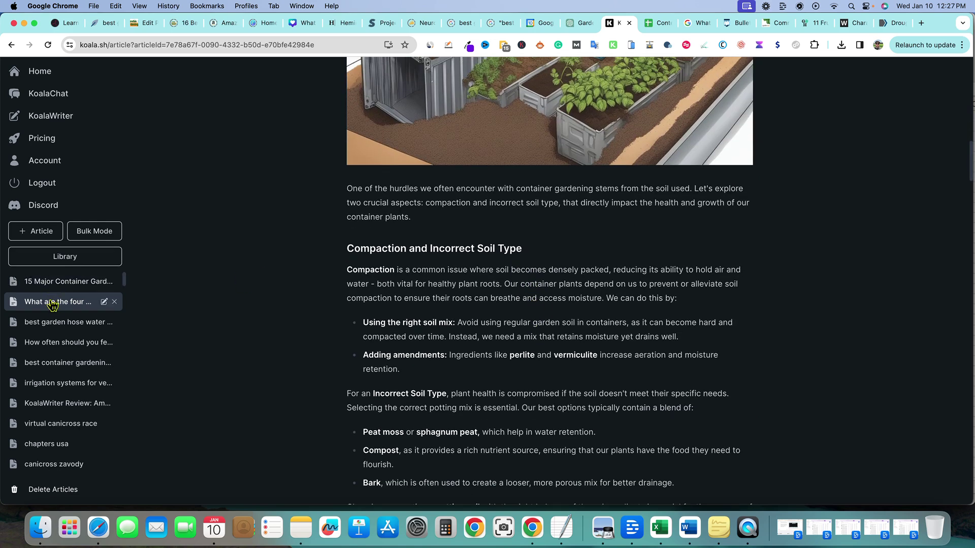
Step: Start a new KoalaWriter article form and reveal its advanced options, placing the cursor in the empty Custom Outline field
click(56, 115)
scroll(437, 353, down, 10)
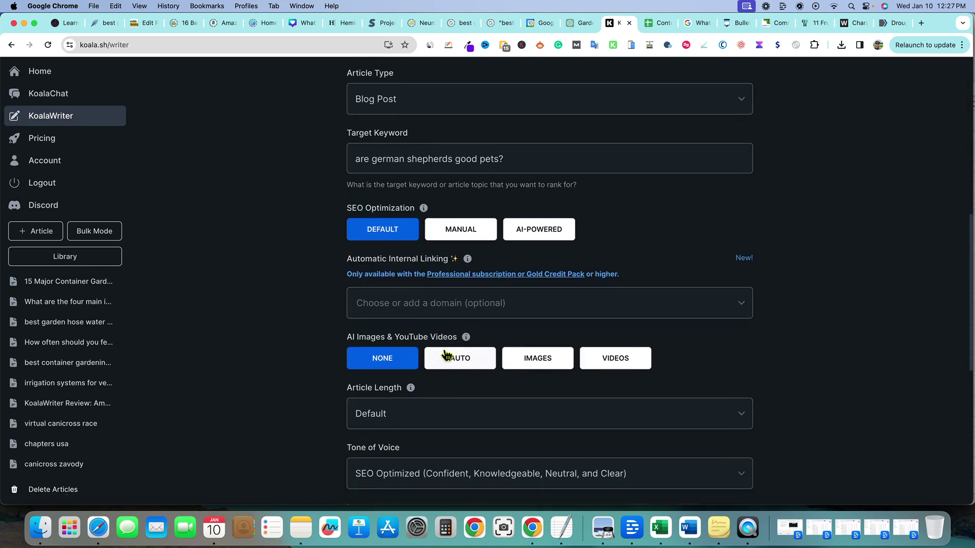
triple_click(513, 152)
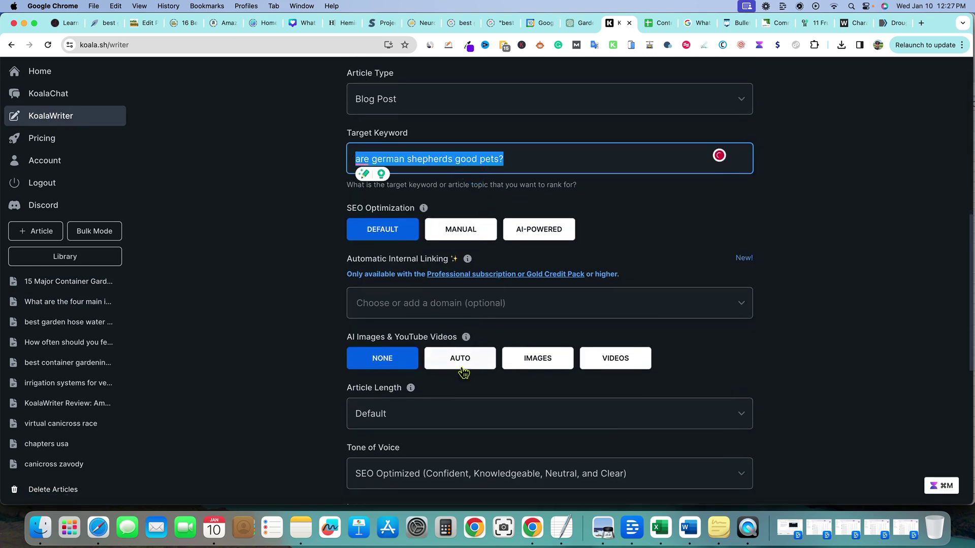
scroll(453, 388, down, 8)
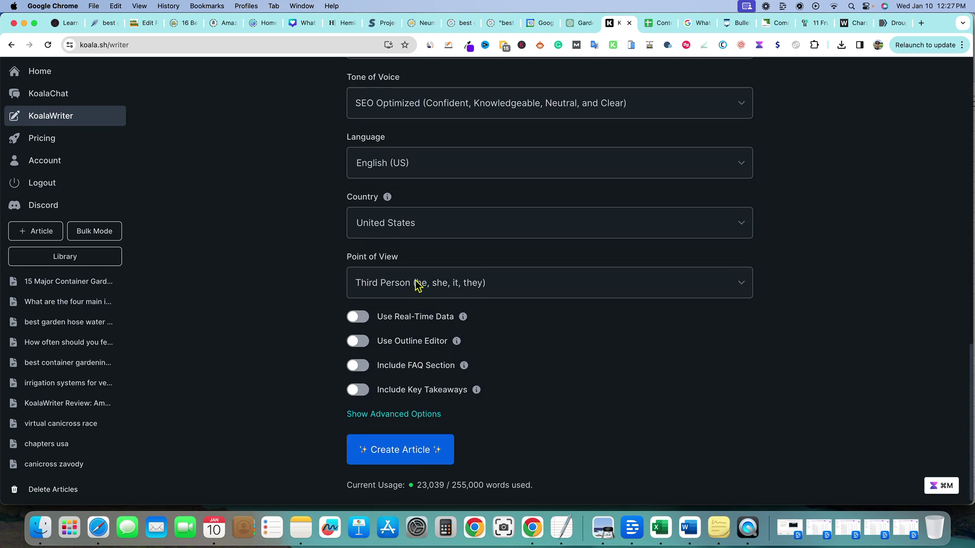
scroll(415, 285, up, 2)
scroll(411, 258, up, 2)
scroll(436, 355, down, 4)
click(460, 405)
scroll(457, 409, down, 4)
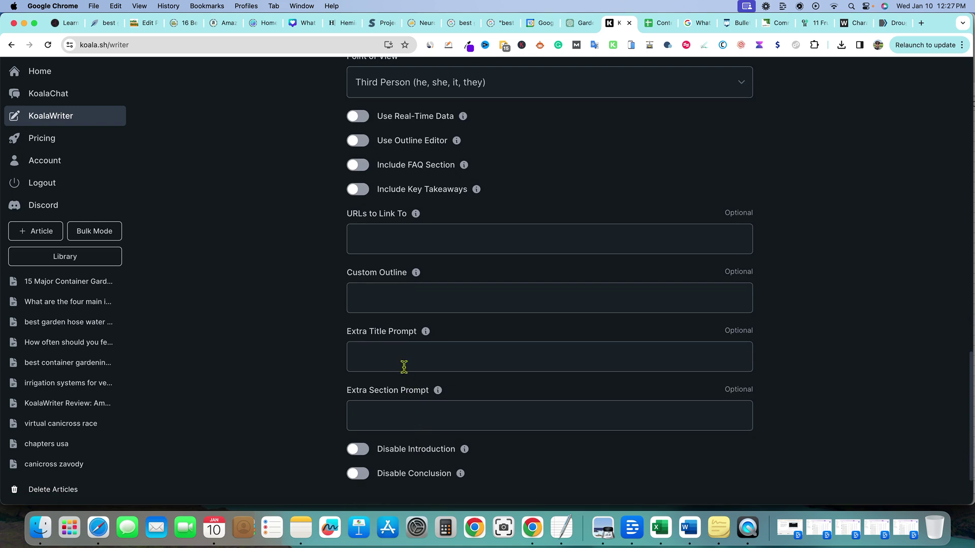
click(378, 299)
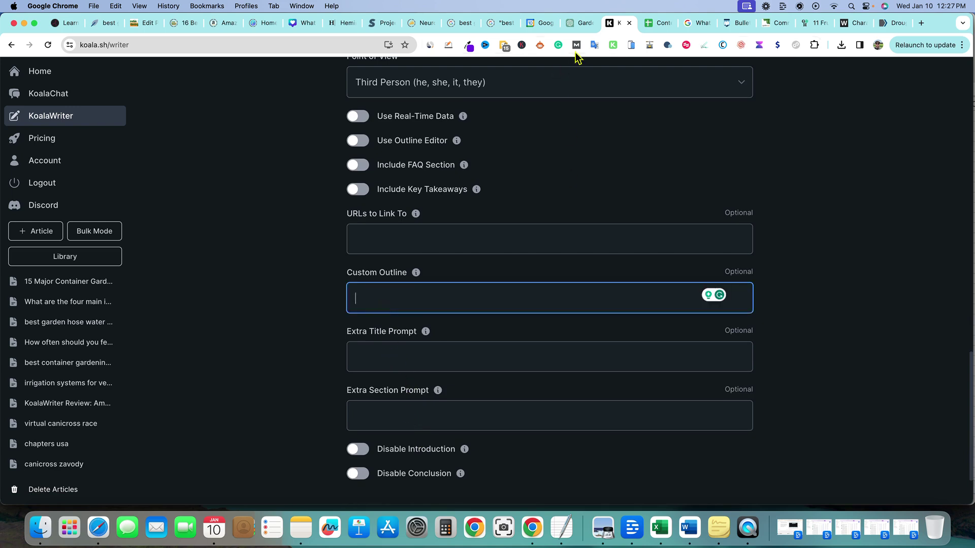
Step: Switch to the ChatGPT gardening challenges chat, select the outline headings for the Custom Outline, and return to KoalaWriter
click(578, 23)
drag(638, 394, 363, 102)
drag(356, 38, 725, 426)
click(417, 277)
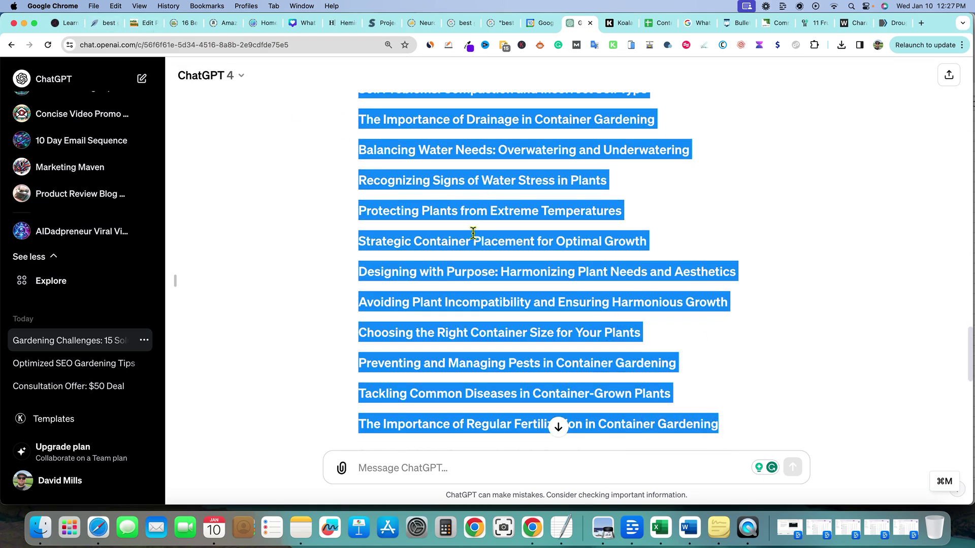
click(617, 23)
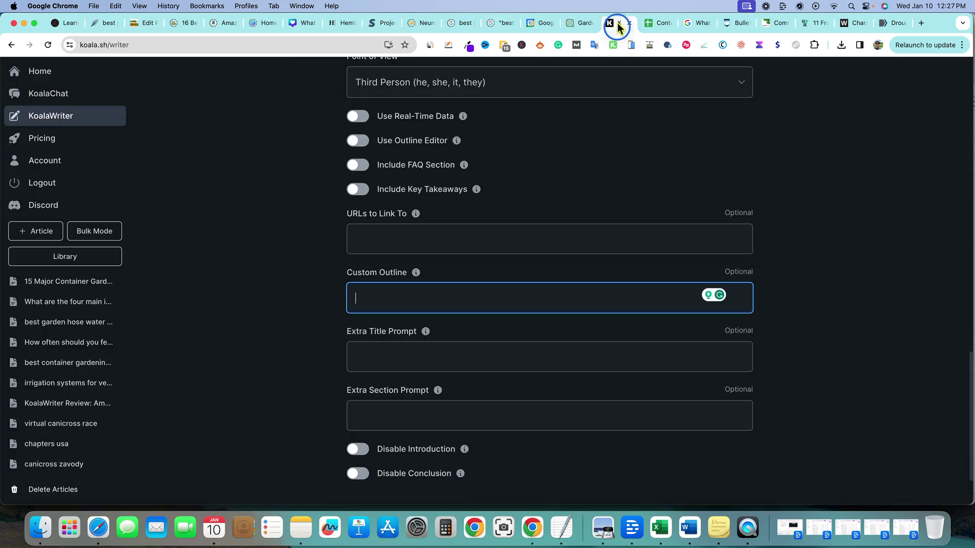
scroll(385, 291, up, 1)
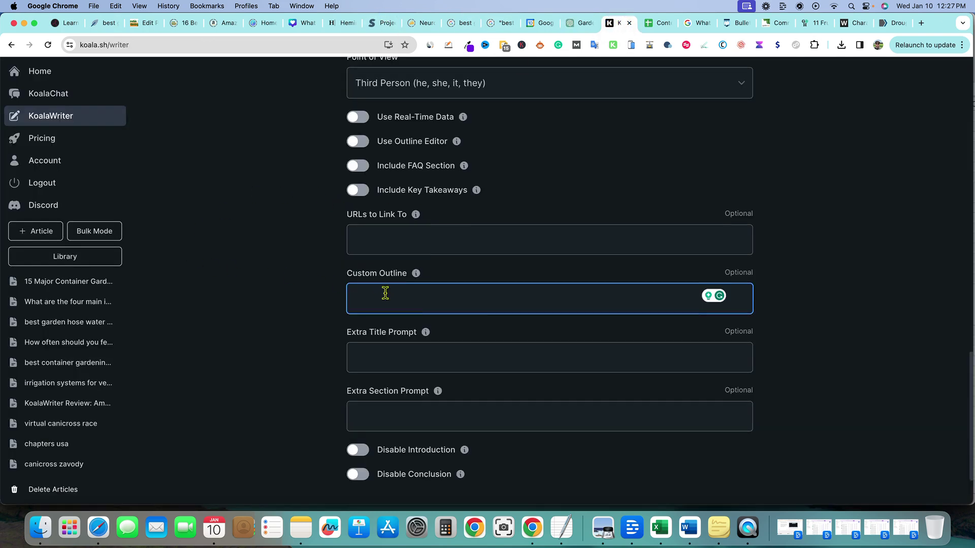
Step: Select KoalaWriter's Target Keyword text and copy the title "15 Major Container Gardening Challenges and Fixes" from cell G3 of the Content Brief Maker spreadsheet
scroll(499, 301, up, 10)
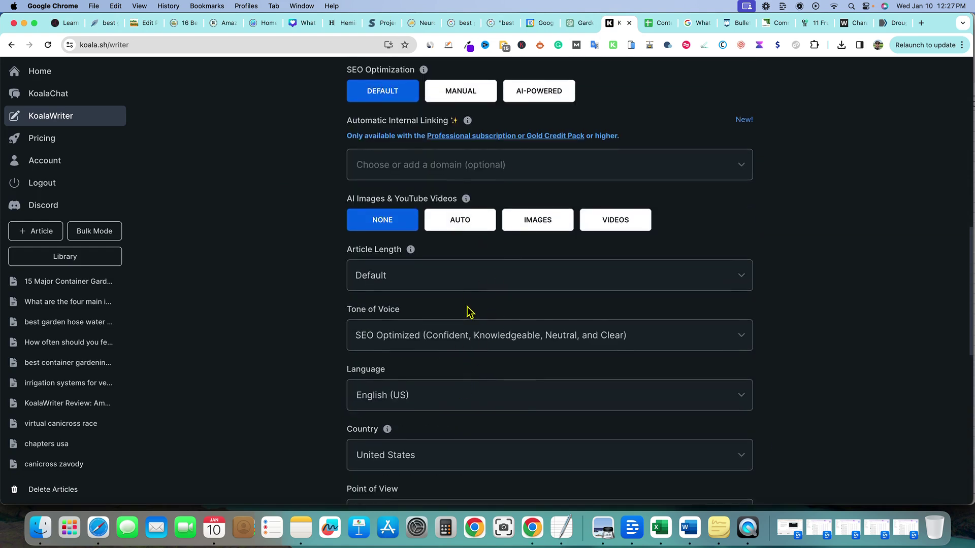
scroll(461, 311, up, 5)
click(534, 218)
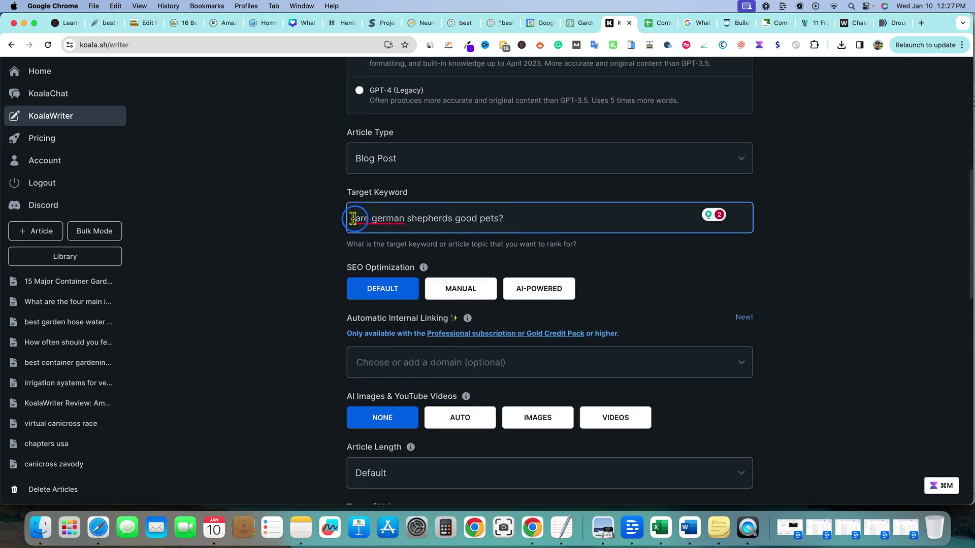
click(657, 22)
click(647, 198)
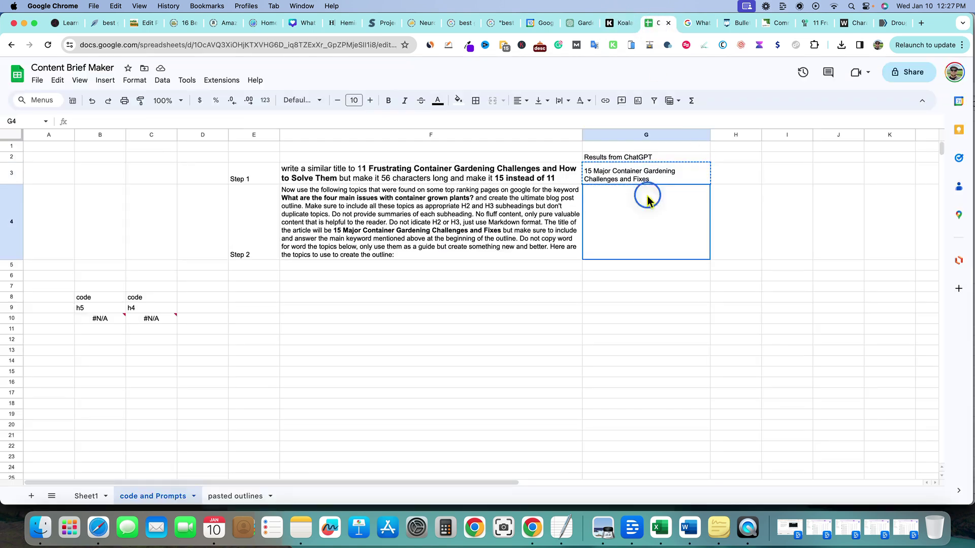
click(634, 181)
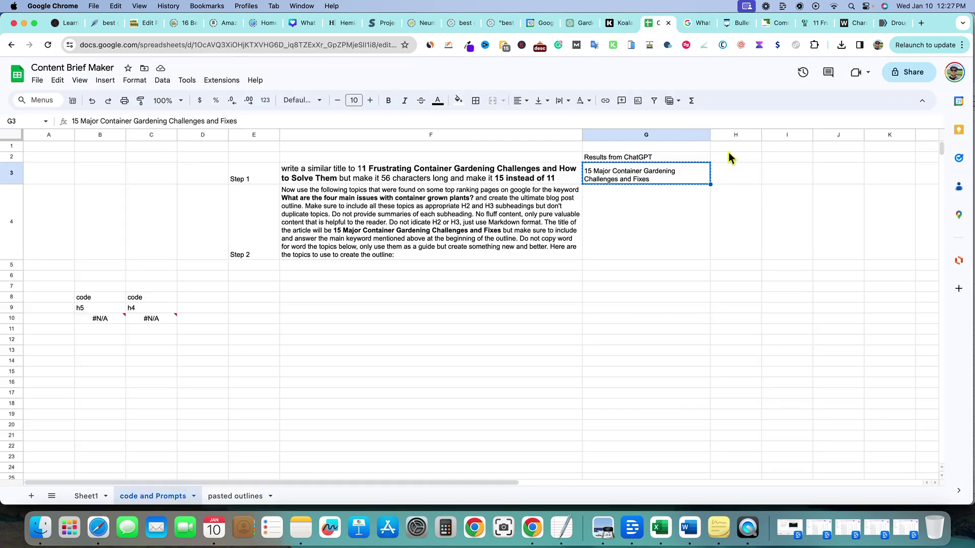
Step: Switch to KoalaWriter and review the new article form's settings, from GPT Version through Custom Outline and the extra prompts
click(618, 23)
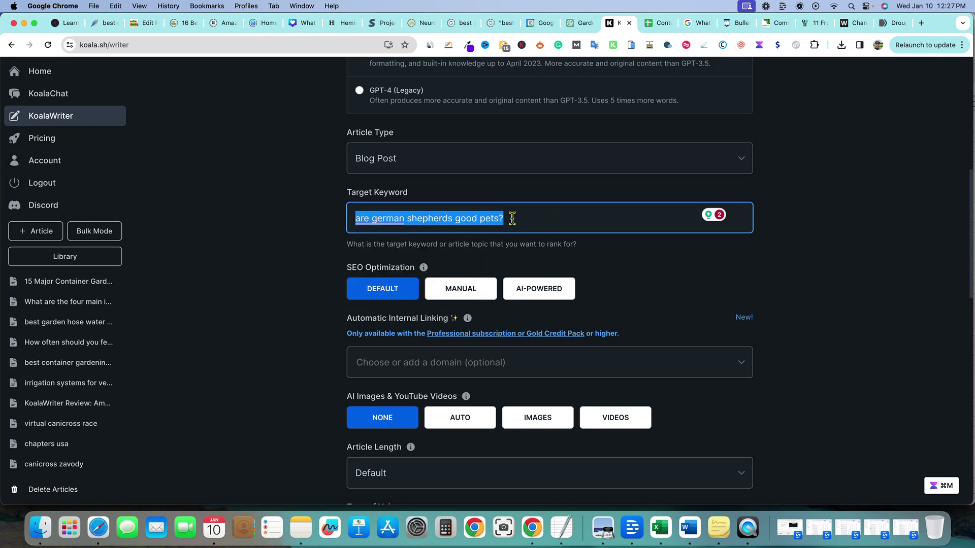
click(745, 259)
scroll(679, 267, up, 3)
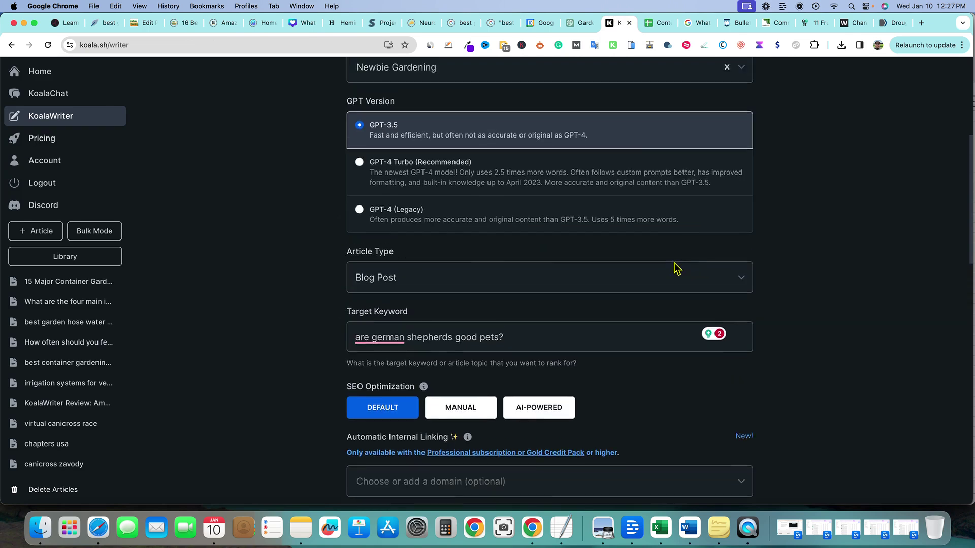
scroll(676, 268, down, 8)
scroll(524, 274, up, 8)
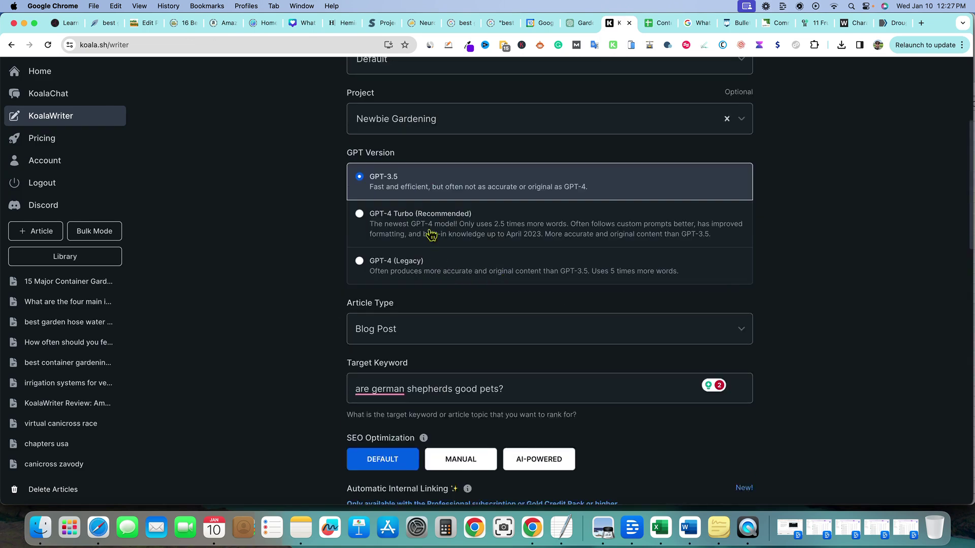
scroll(551, 343, down, 15)
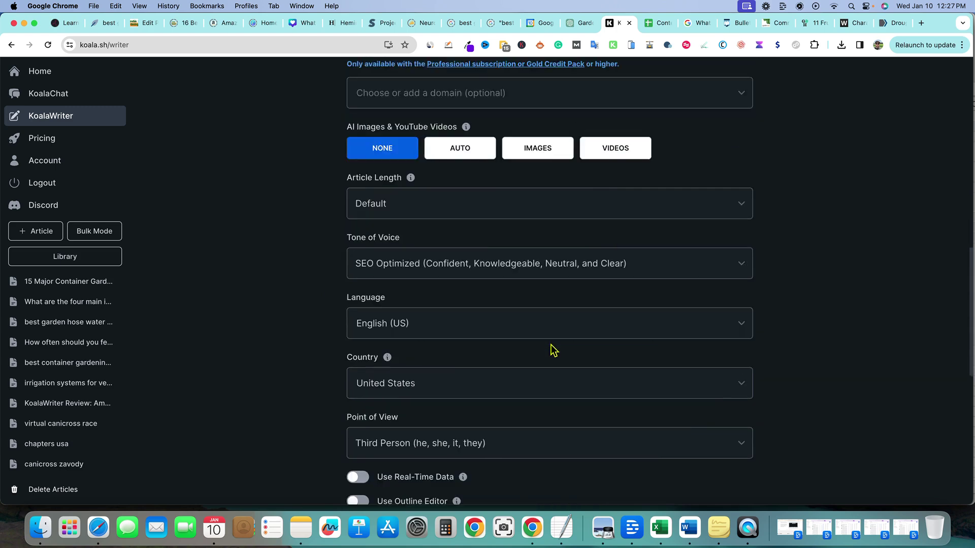
scroll(549, 358, down, 1)
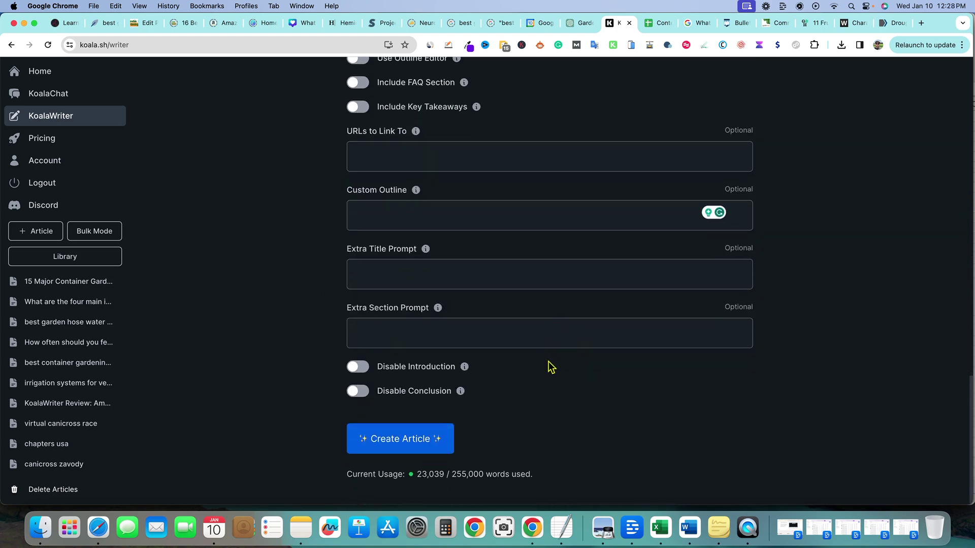
scroll(437, 228, up, 5)
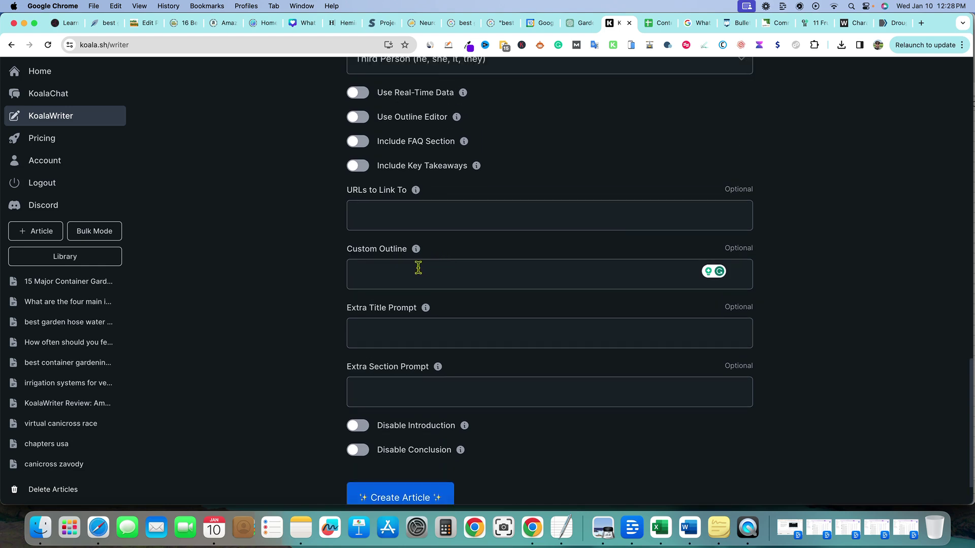
scroll(418, 267, up, 4)
scroll(447, 393, up, 10)
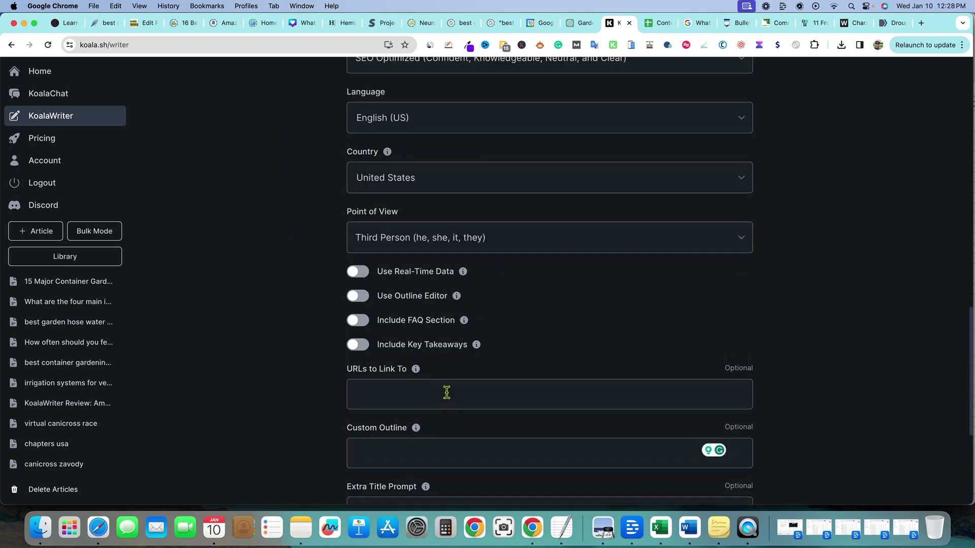
scroll(449, 253, up, 20)
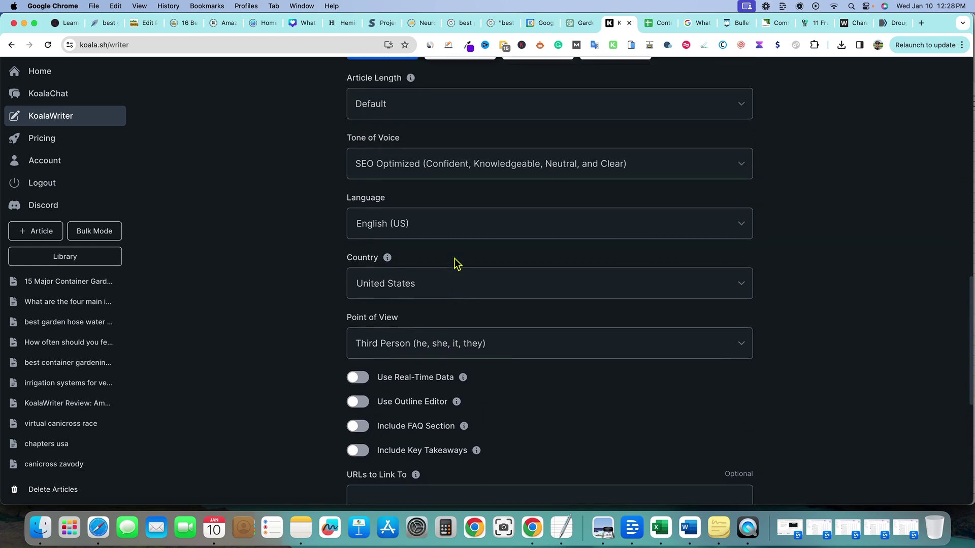
Step: Check the available Article Length choices in the new article form without changing the selection
scroll(467, 269, down, 2)
click(453, 234)
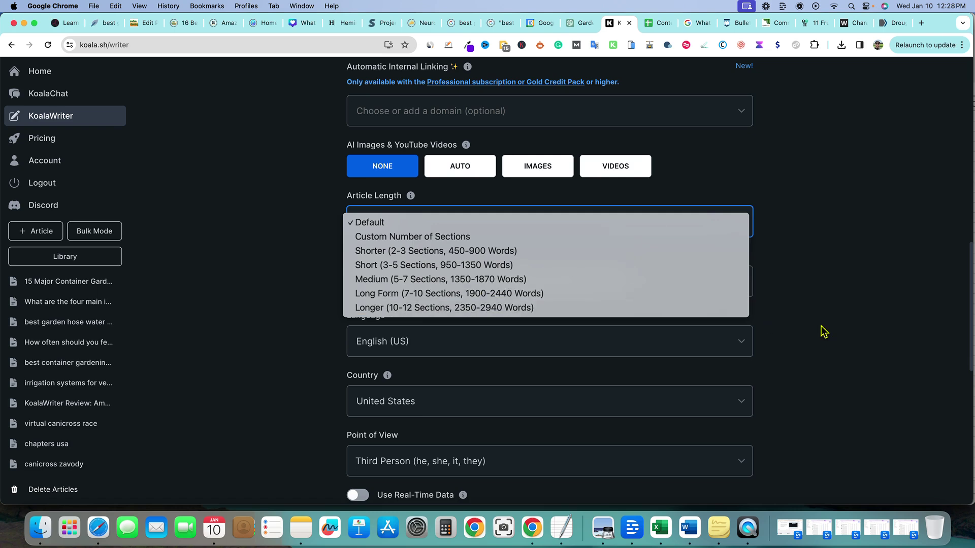
click(783, 298)
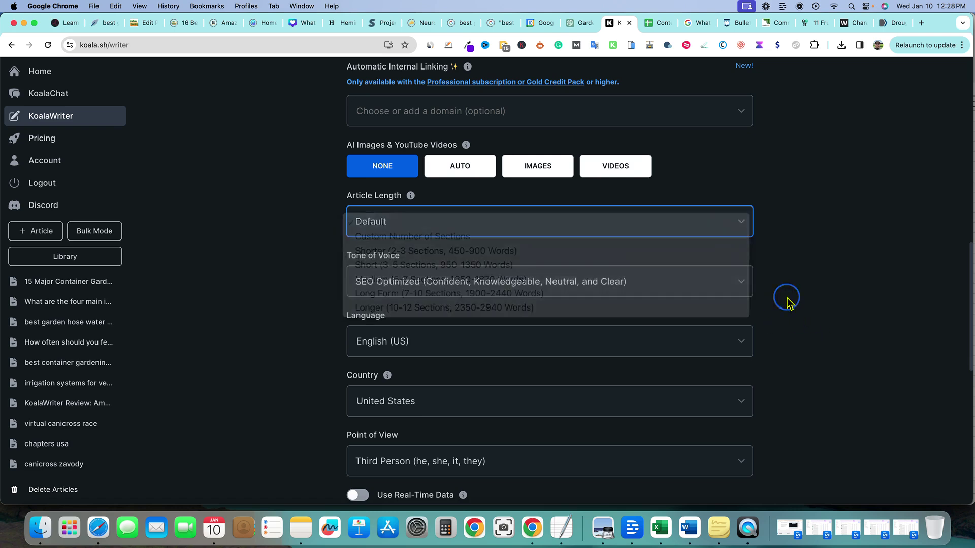
Step: Turn on Use Outline Editor for the new article and check the form's creation option
scroll(526, 341, down, 10)
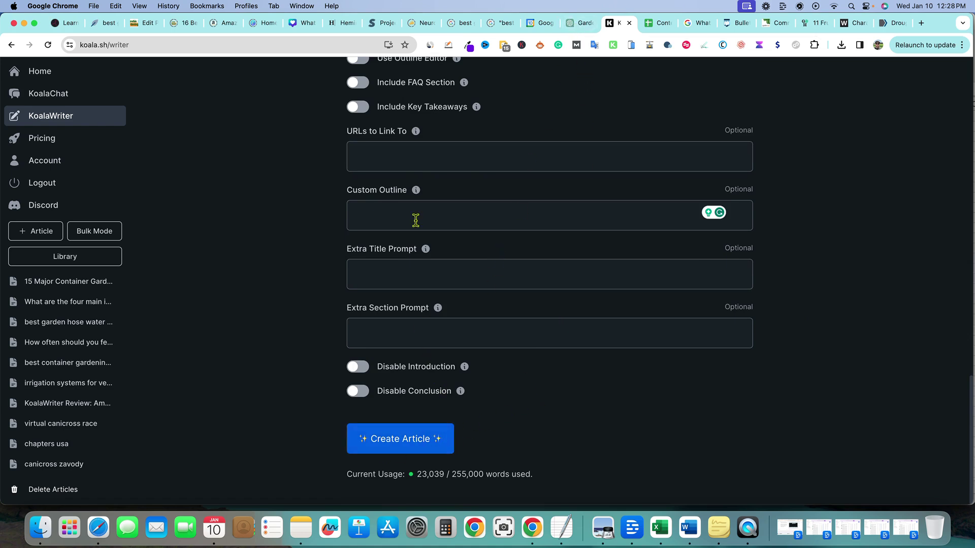
scroll(415, 221, up, 5)
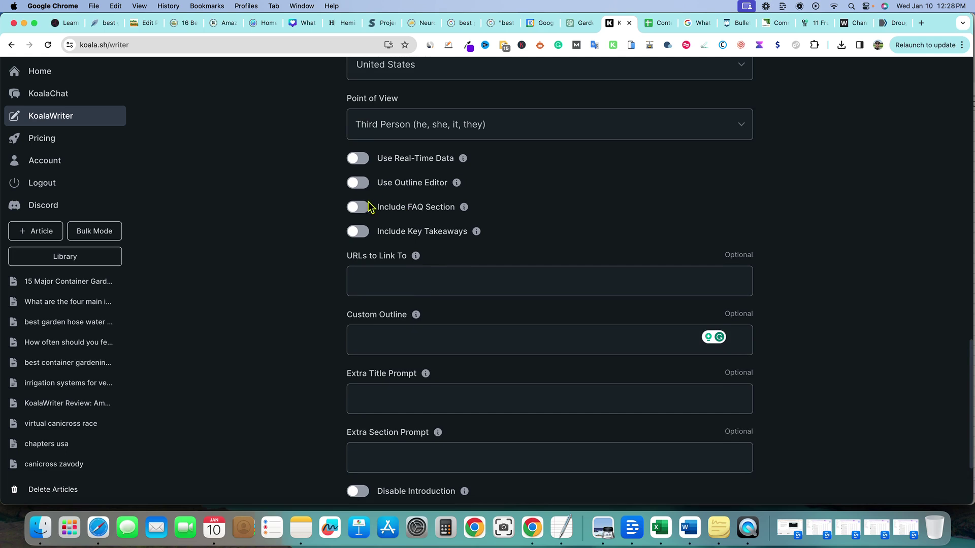
click(359, 184)
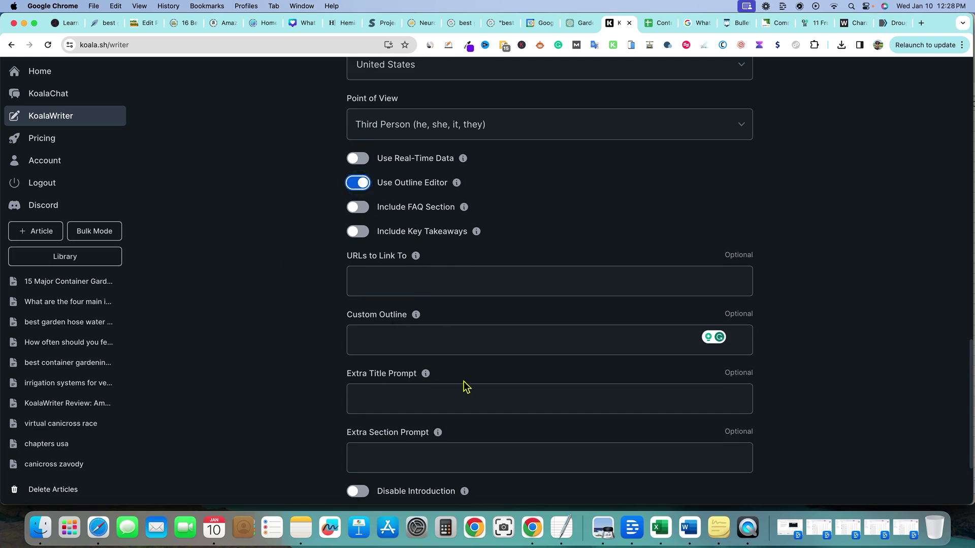
scroll(417, 490, down, 5)
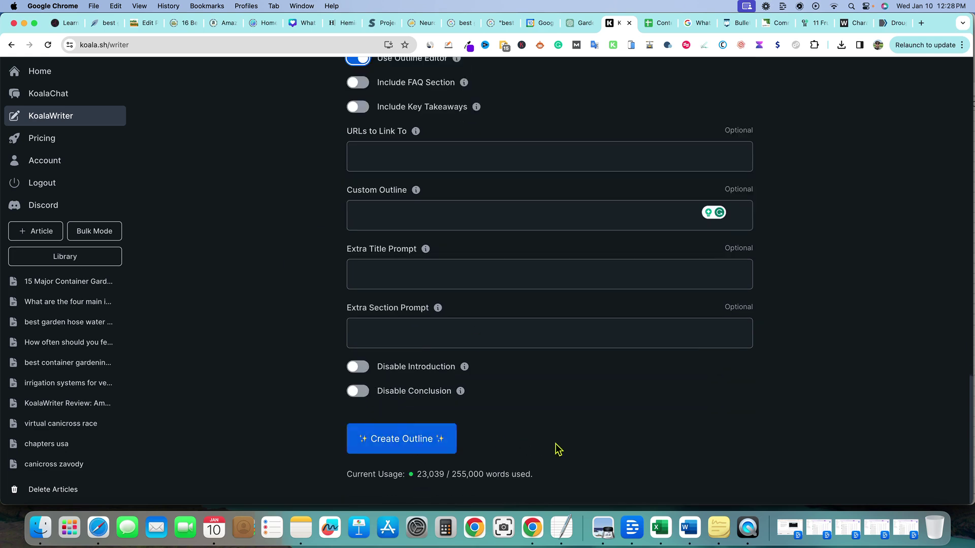
scroll(558, 449, up, 10)
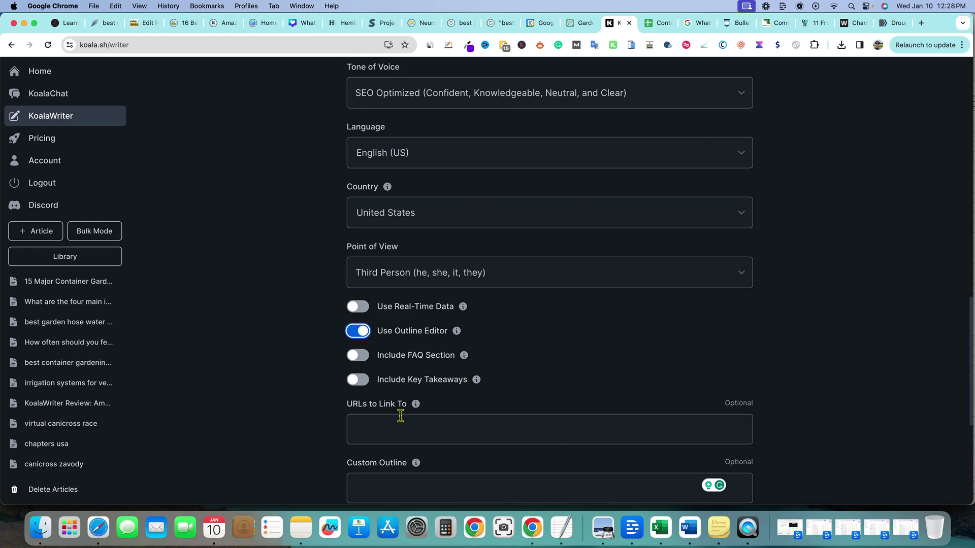
Step: Open the saved "15 Major Container Gardening Challenges and Fixes" article and examine its generation settings and H2 outline in the details
click(66, 282)
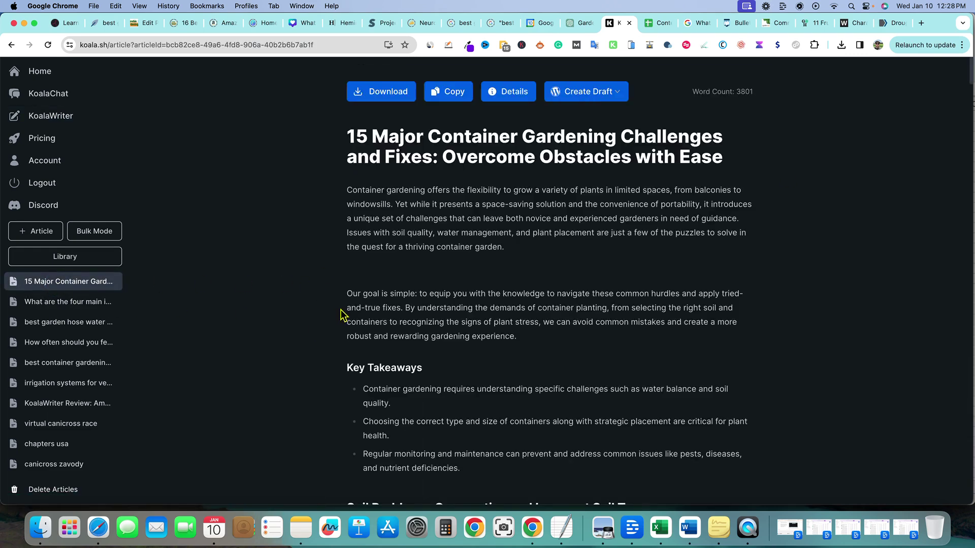
click(515, 93)
scroll(858, 391, down, 10)
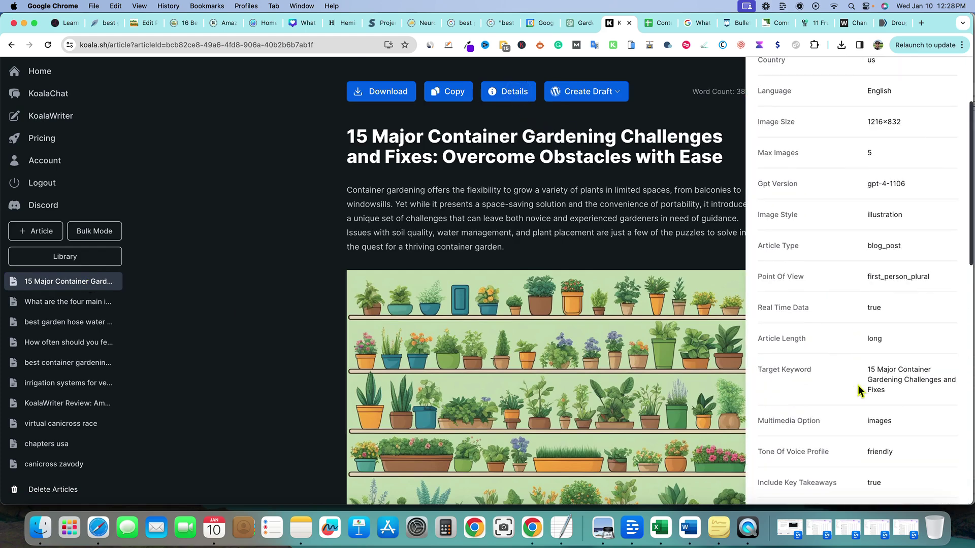
scroll(858, 393, up, 5)
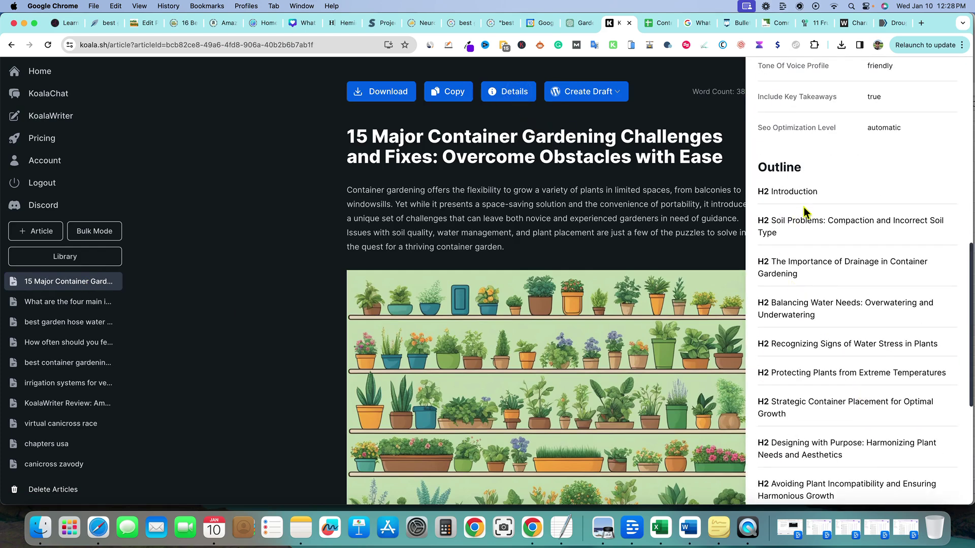
drag(777, 220, 929, 238)
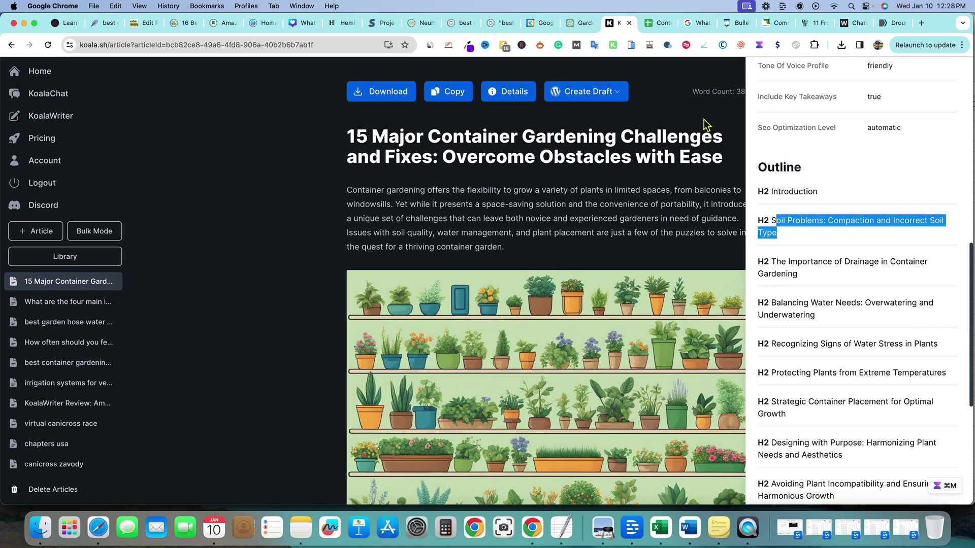
scroll(848, 316, down, 5)
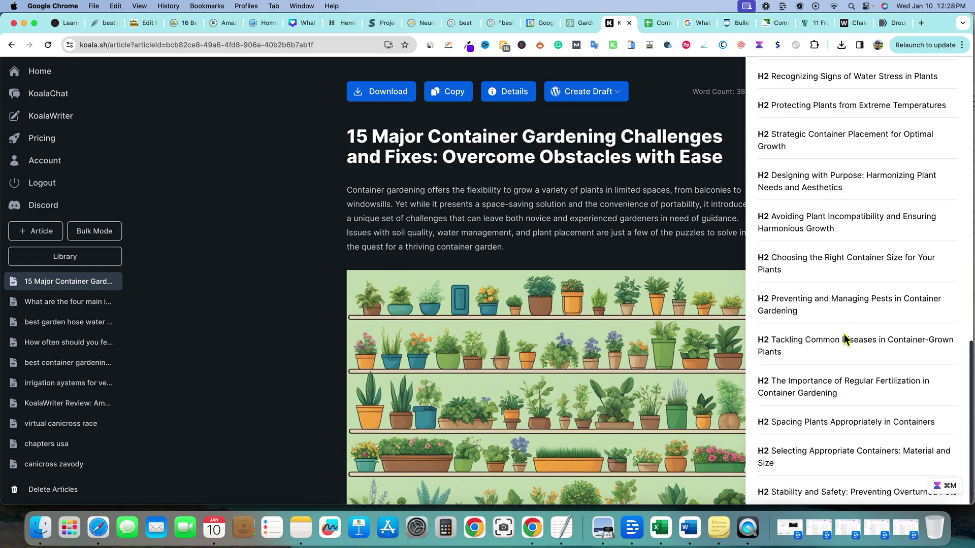
scroll(844, 346, up, 1)
click(625, 203)
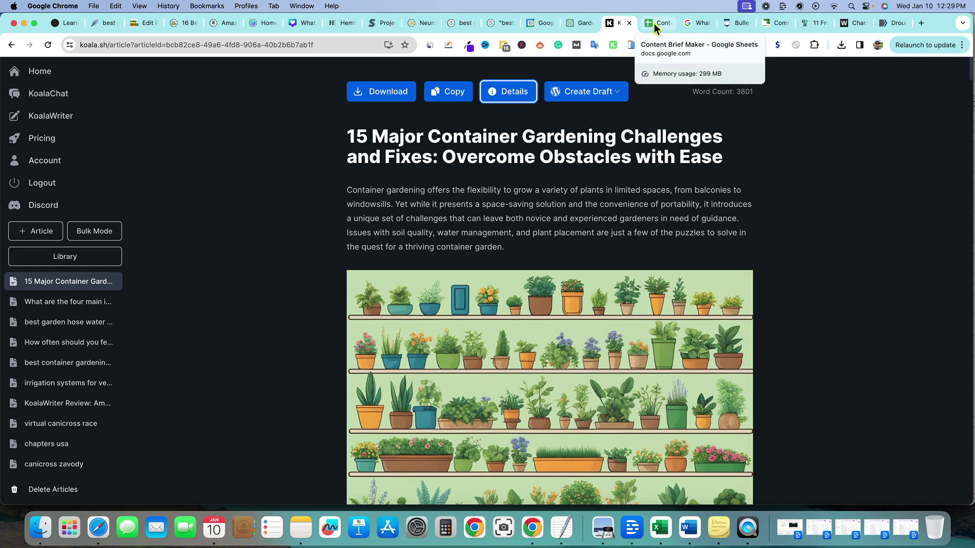
Step: Switch to the ChatGPT gardening challenges chat and highlight the heading "Balancing Water Needs: Overwatering and Underwatering"
click(581, 23)
click(654, 162)
drag(687, 151, 358, 151)
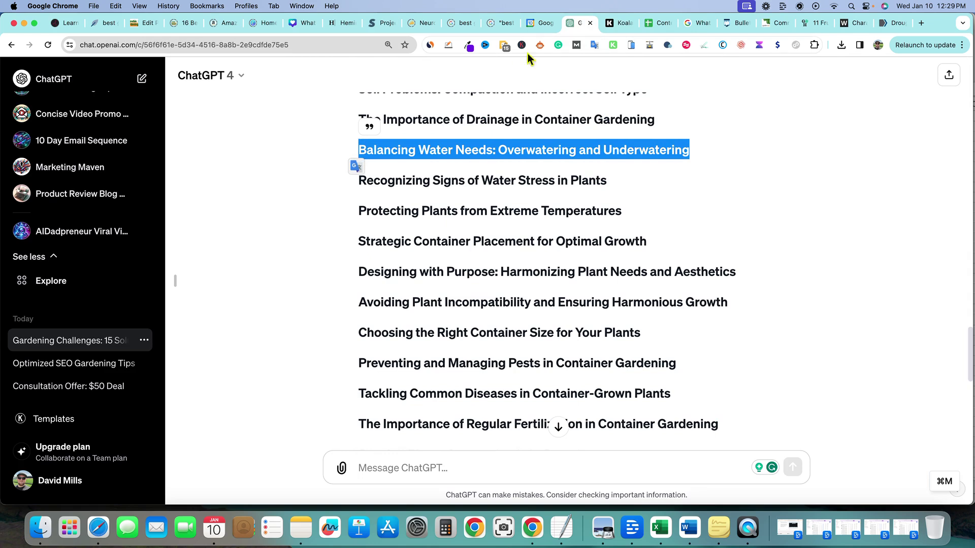
Step: Return to the saved KoalaWriter article and examine its introduction, lead image and key takeaways, highlighting part of the opening paragraph
click(618, 23)
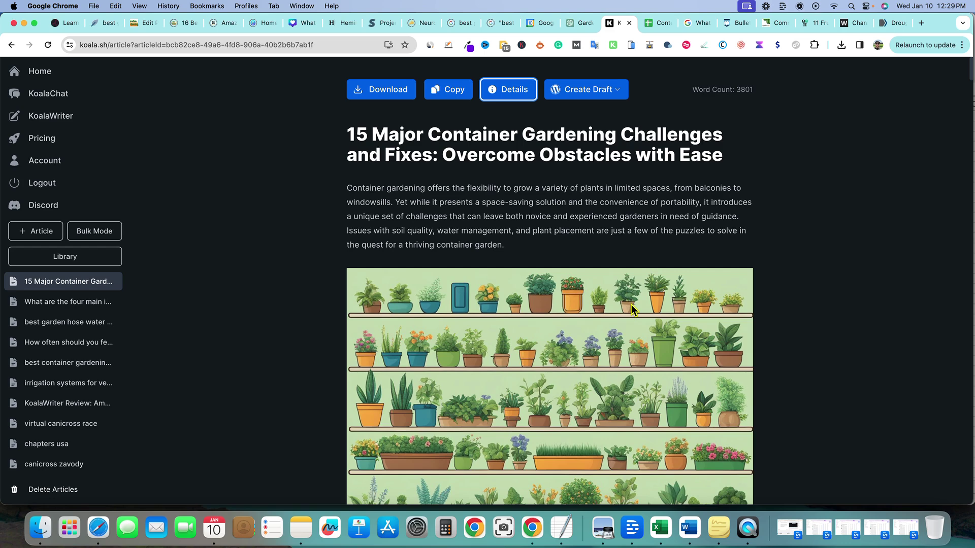
scroll(591, 303, down, 8)
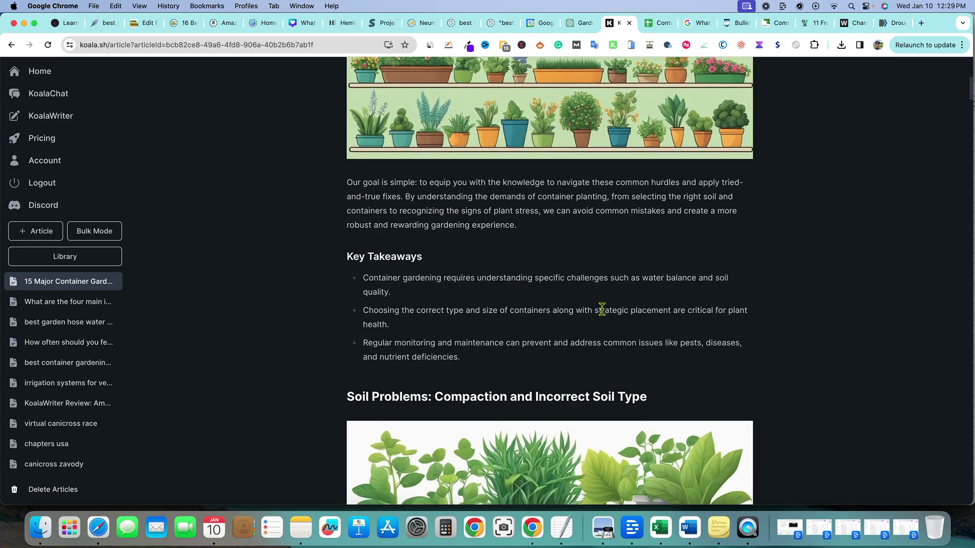
scroll(602, 309, up, 8)
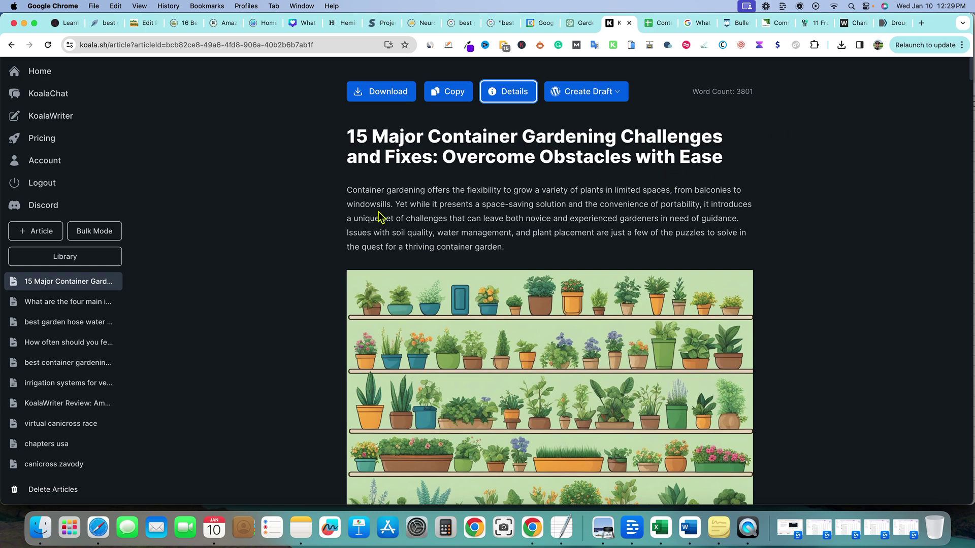
drag(378, 212, 592, 232)
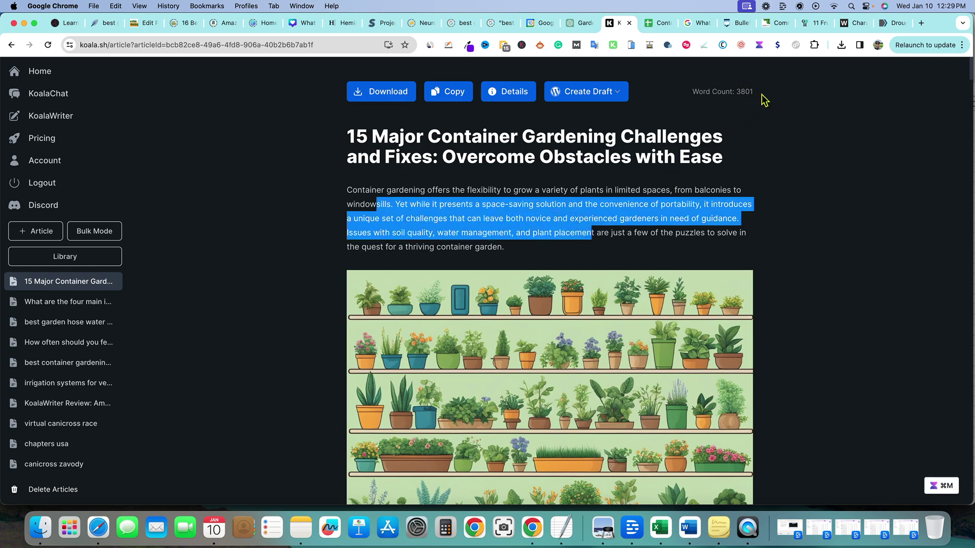
click(665, 231)
scroll(472, 258, down, 1)
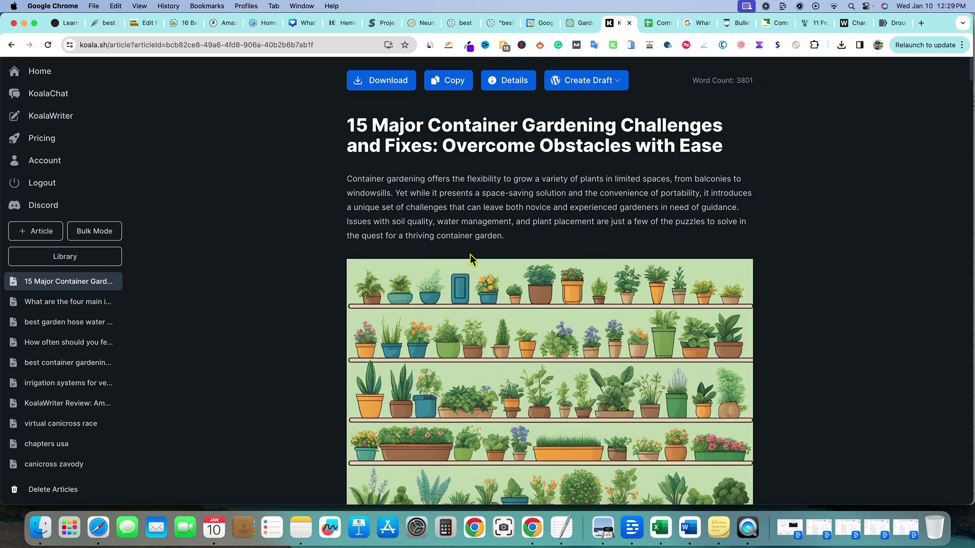
scroll(515, 285, down, 3)
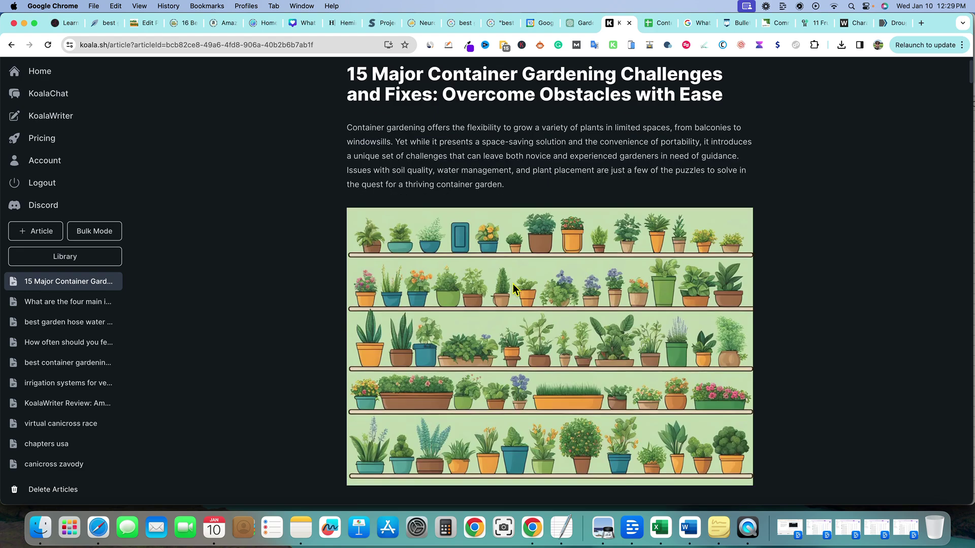
Step: Examine the article's sections from "Soil Problems" to "Designing with Purpose", including the Plant Care Tip table
scroll(514, 287, down, 12)
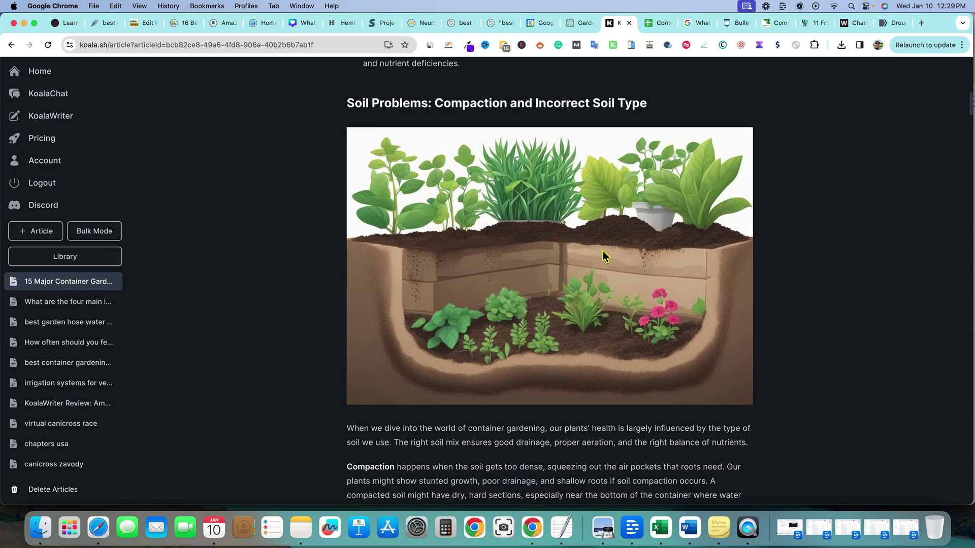
scroll(523, 315, down, 20)
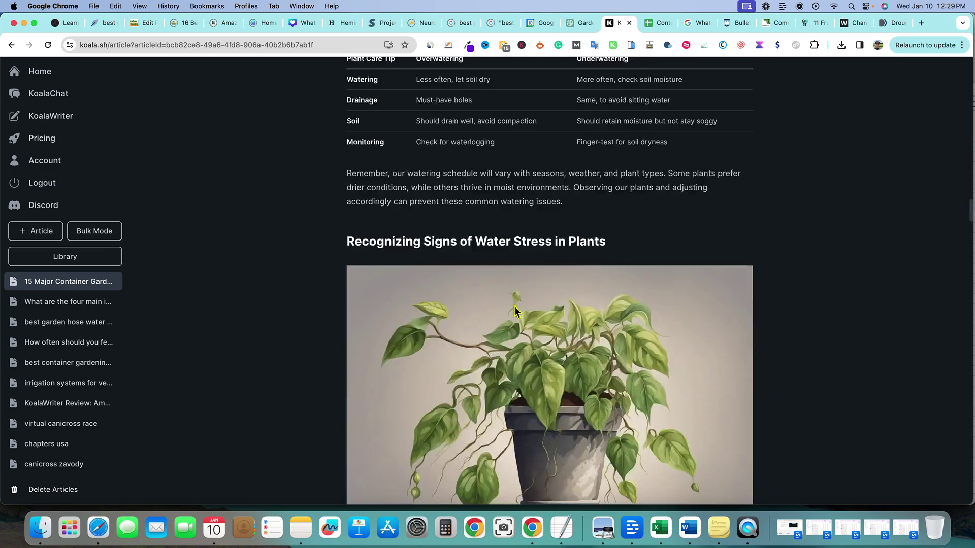
scroll(515, 311, down, 10)
scroll(533, 311, up, 15)
scroll(500, 341, down, 1)
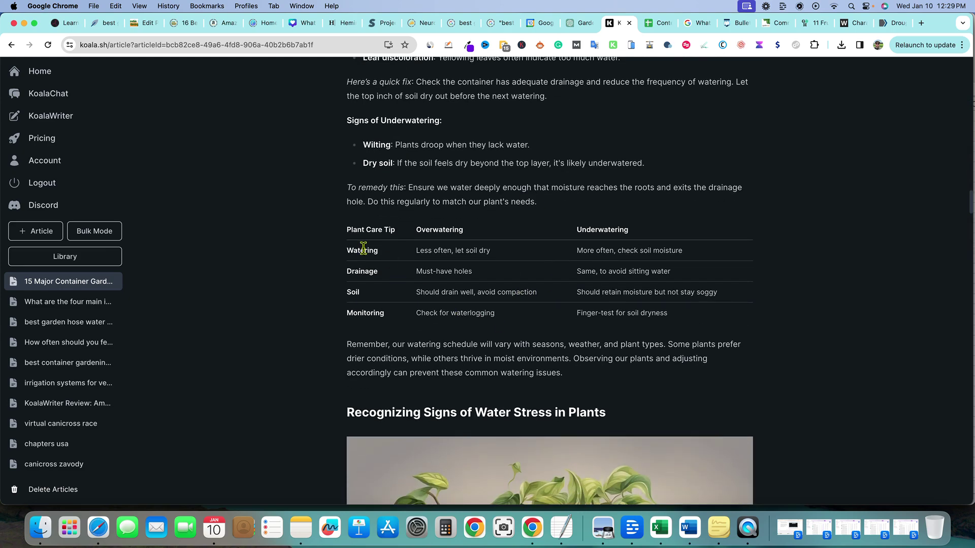
scroll(558, 289, down, 15)
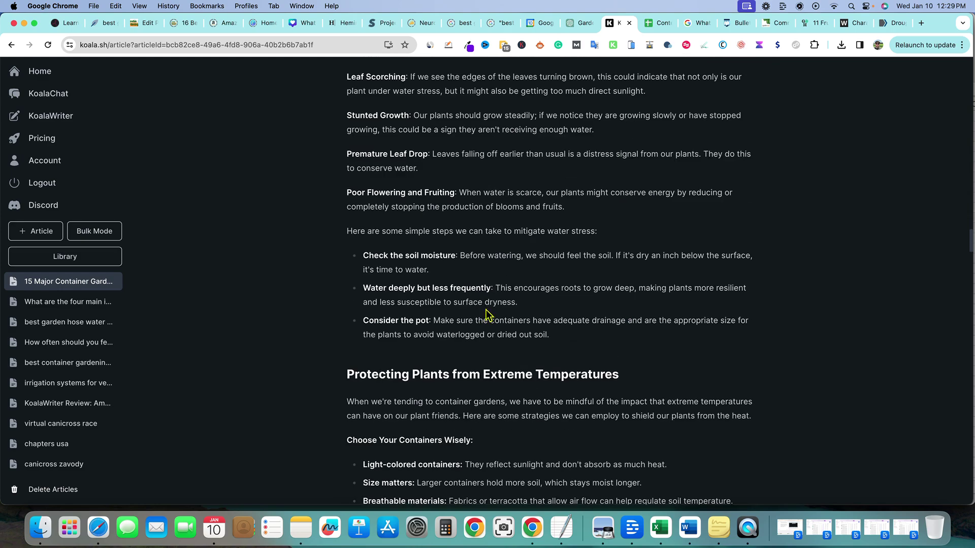
scroll(480, 312, down, 5)
scroll(467, 312, down, 20)
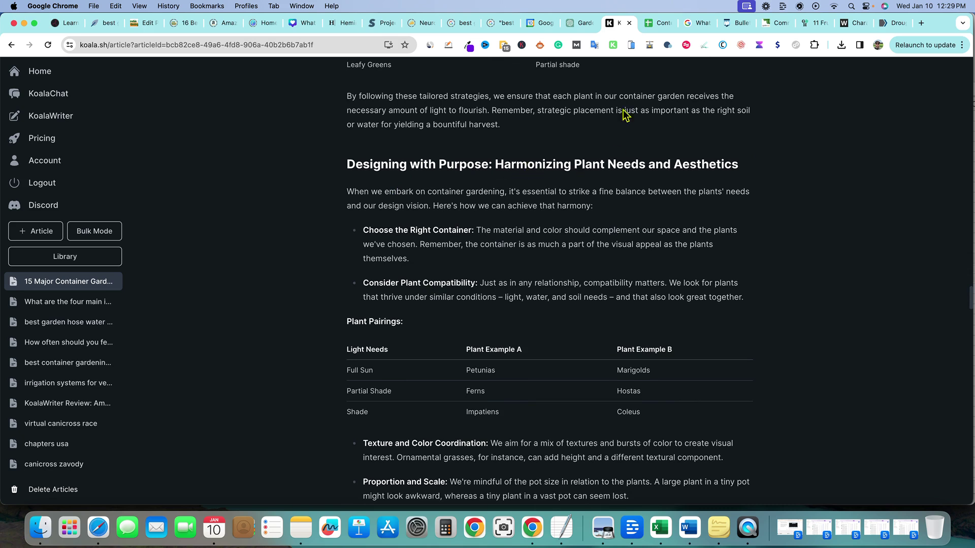
Step: Switch to the ChatGPT outline and highlight the heading "Designing with Purpose: Harmonizing Plant Needs and Aesthetics"
click(584, 24)
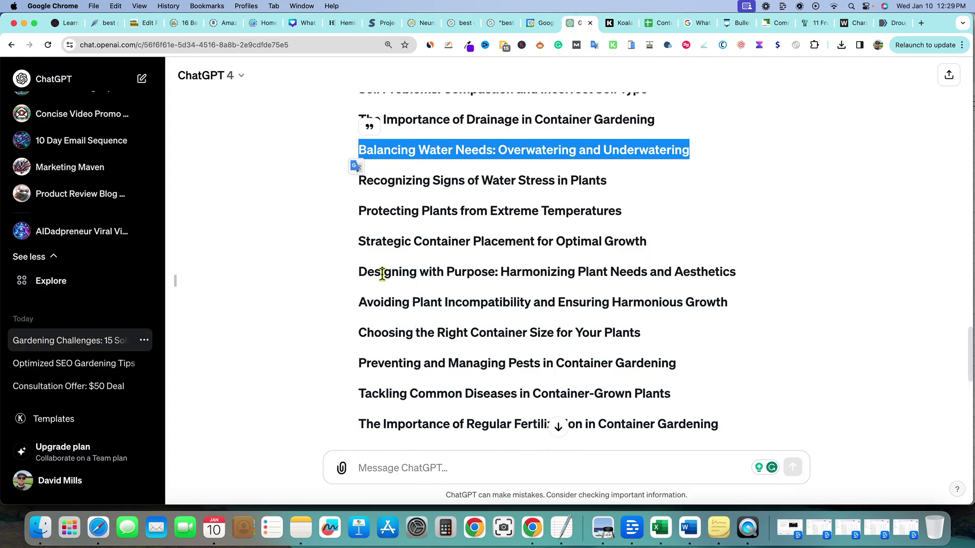
drag(358, 269, 736, 271)
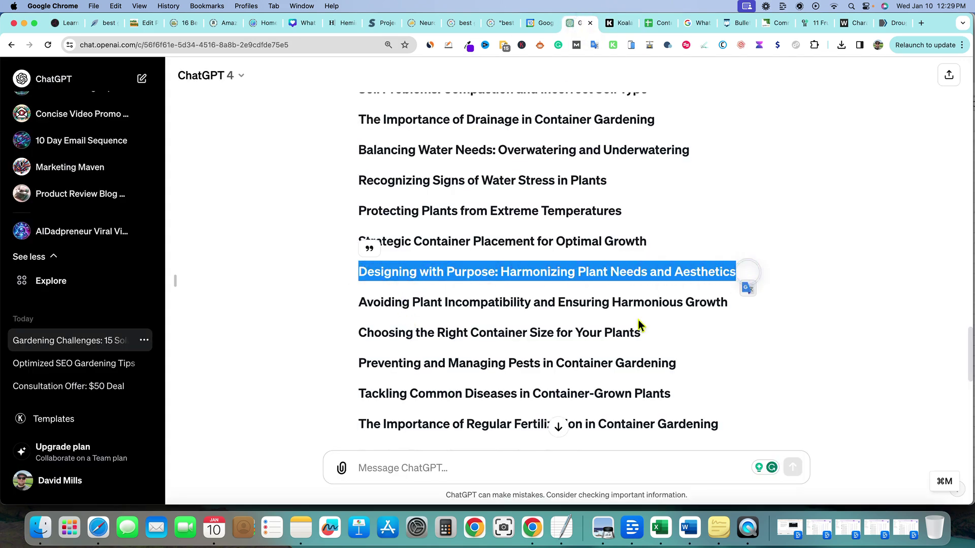
Step: Highlight the last outline heading, "Stability and Safety: Preventing Overturned Pots", in the ChatGPT chat
scroll(620, 325, down, 1)
scroll(606, 327, down, 3)
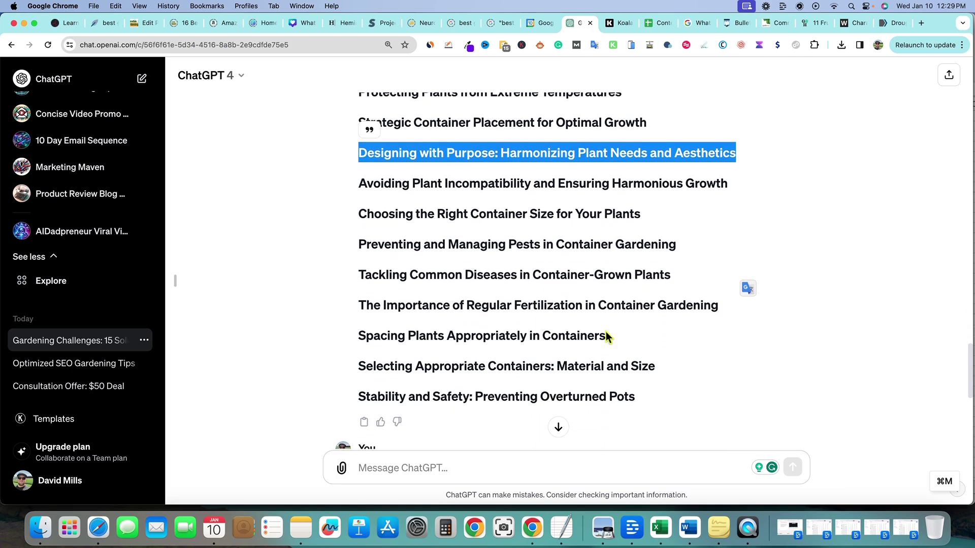
drag(386, 396, 539, 396)
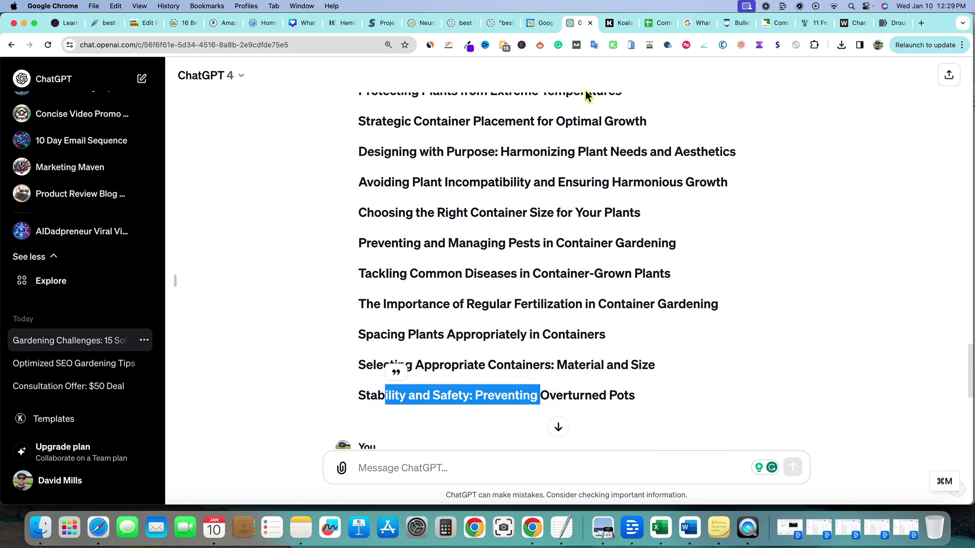
Step: Switch to the KoalaWriter article and highlight its closing section heading "Stability and Safety: Preventing Overturned Pots"
click(616, 26)
scroll(538, 314, down, 20)
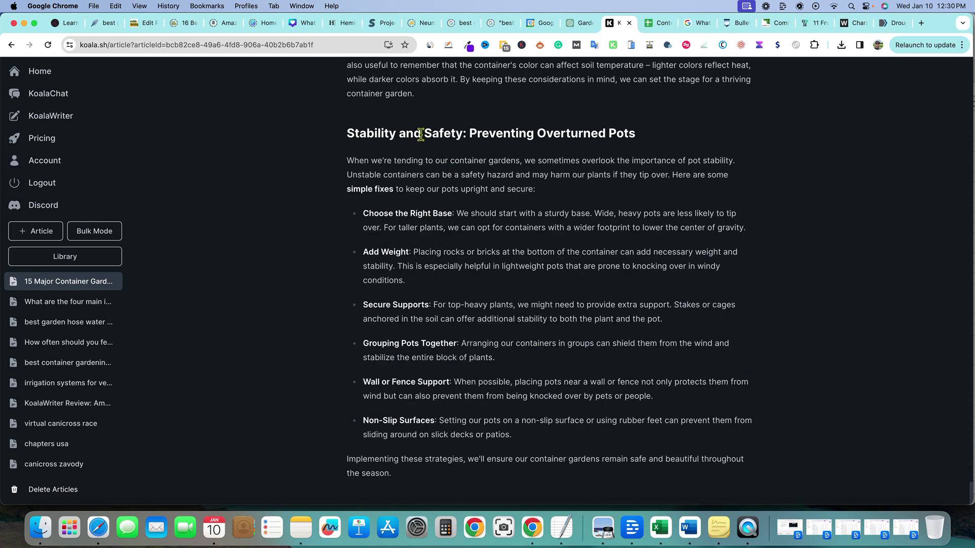
drag(371, 131, 570, 134)
scroll(581, 255, up, 6)
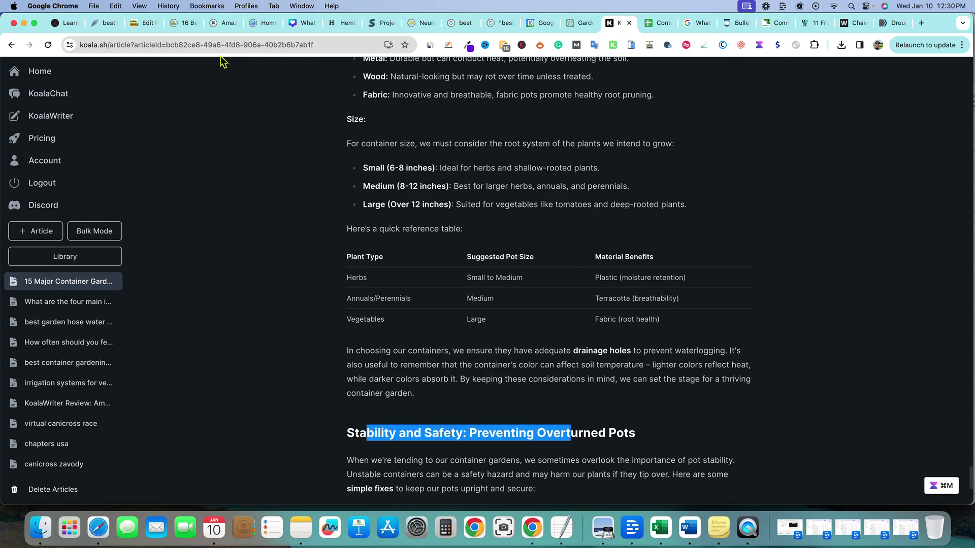
Step: Switch to the published newbiegardening.com post and examine its title, featured image, affiliate disclaimer and summary of the four main issues
click(180, 23)
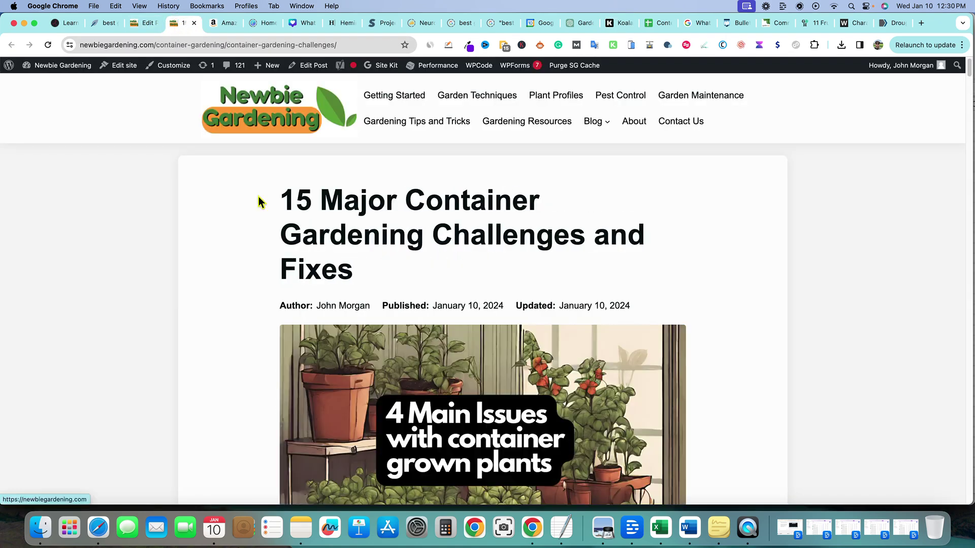
scroll(421, 246, down, 2)
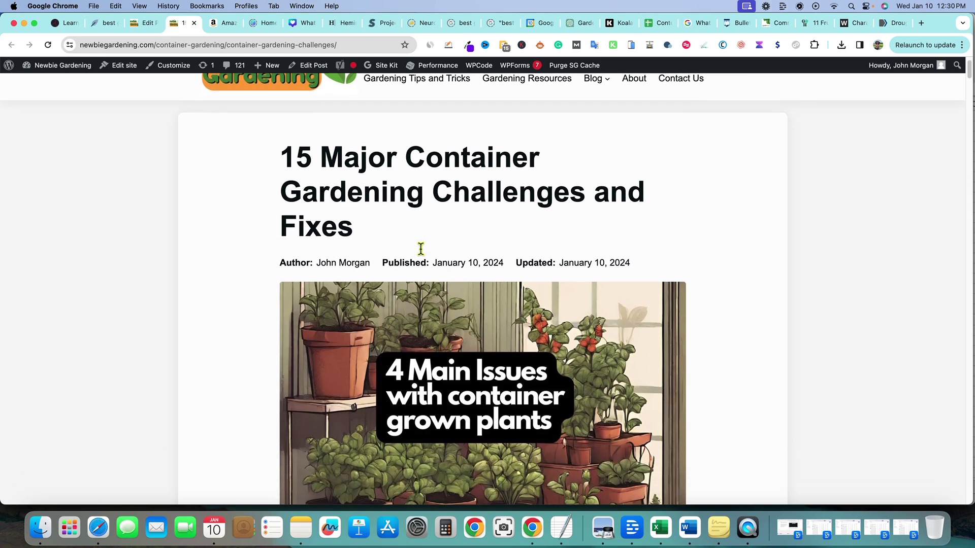
scroll(368, 250, down, 3)
drag(309, 196, 731, 187)
click(731, 187)
scroll(647, 290, down, 1)
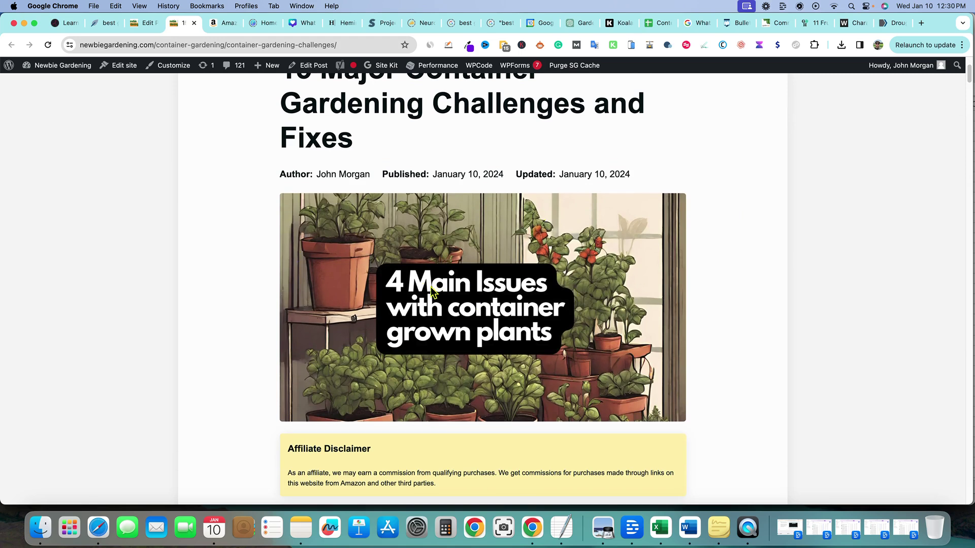
scroll(683, 340, down, 5)
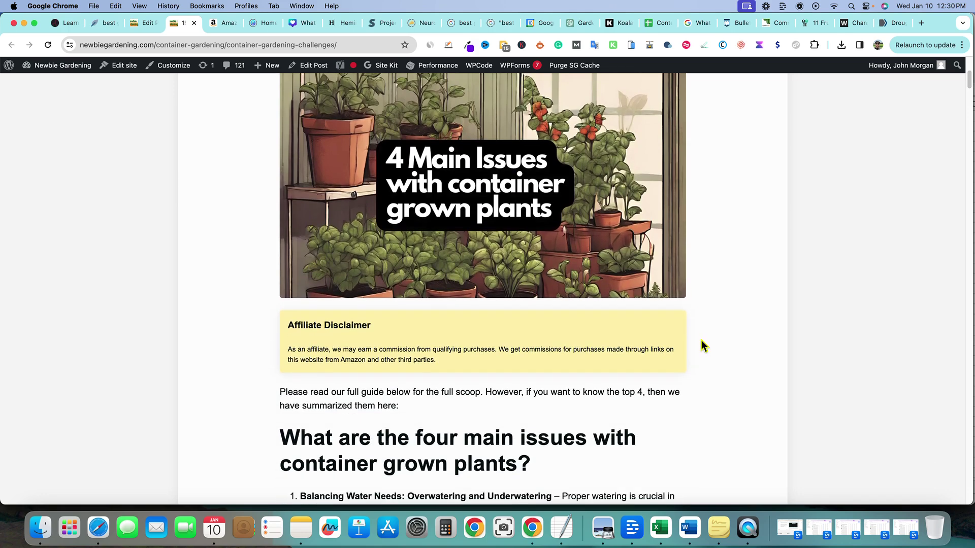
scroll(643, 335, down, 12)
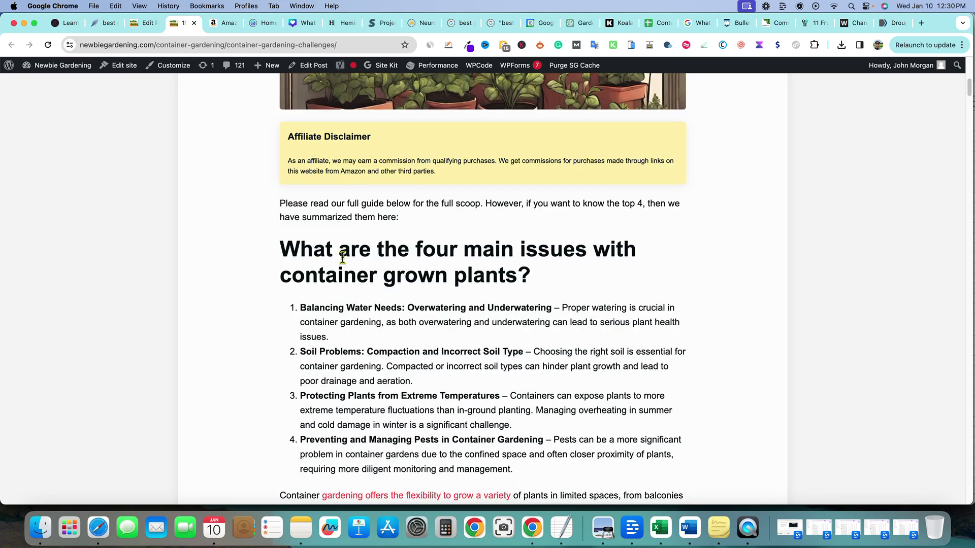
scroll(406, 254, up, 3)
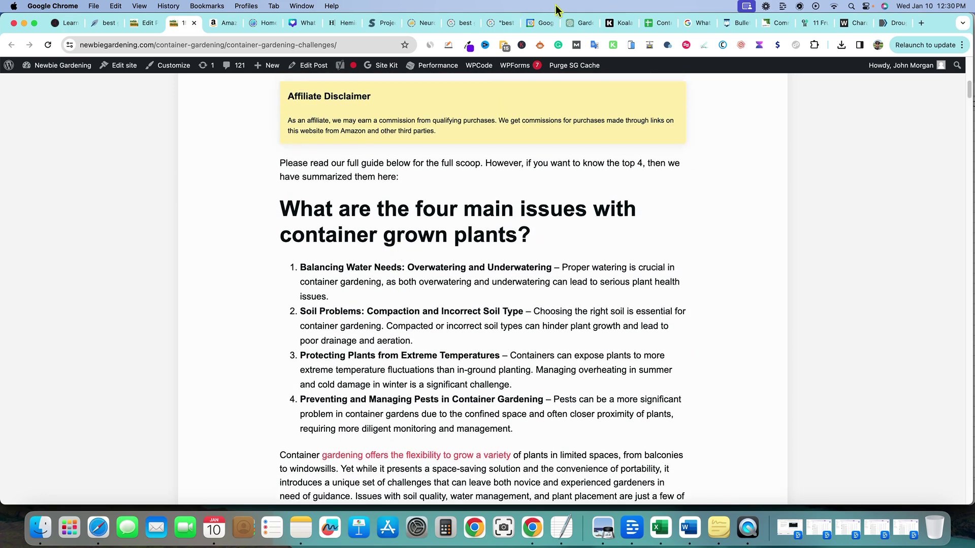
Step: Switch to the ChatGPT gardening challenges chat, highlight the prompt asking for the top 4 challenges and read its answer
click(569, 21)
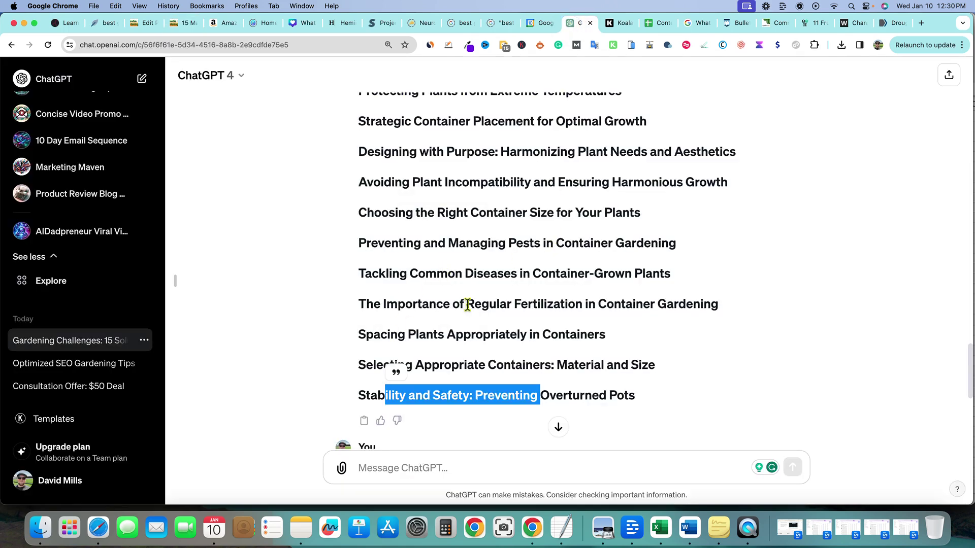
scroll(469, 317, down, 15)
scroll(428, 320, up, 7)
scroll(416, 323, down, 1)
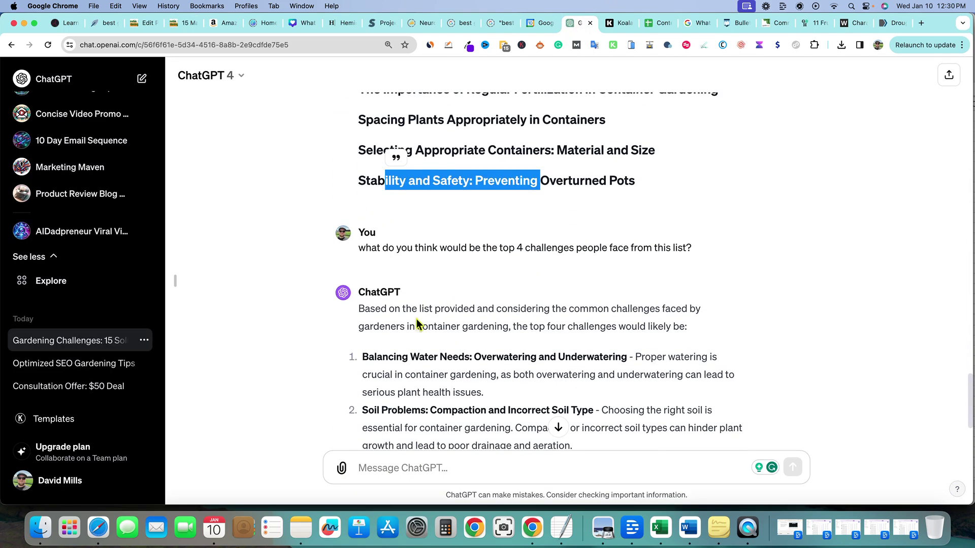
drag(407, 246, 710, 242)
scroll(515, 302, down, 2)
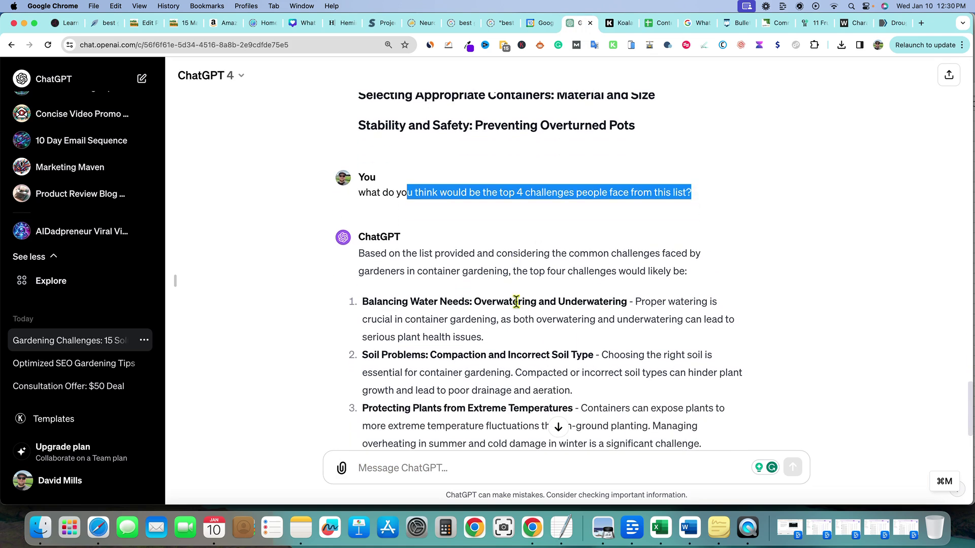
scroll(502, 304, down, 1)
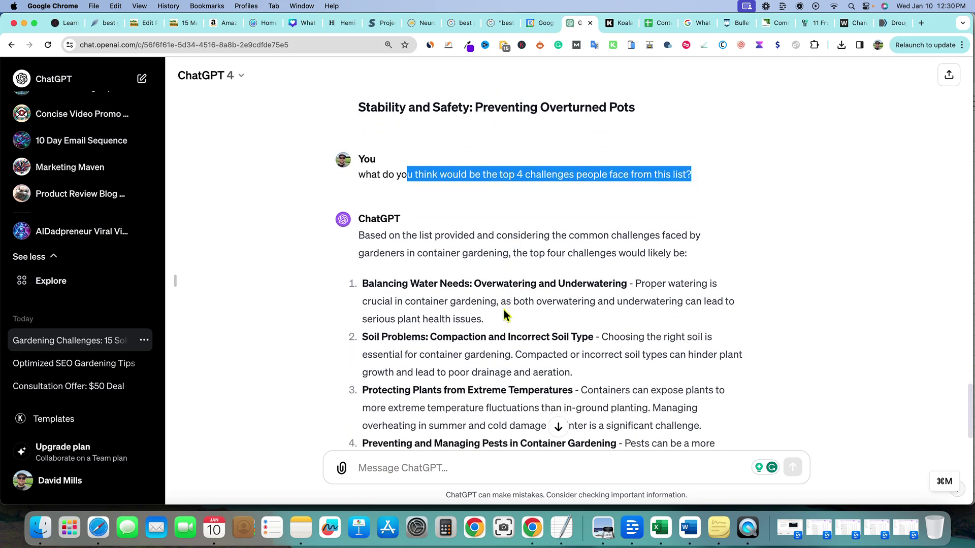
scroll(501, 304, down, 2)
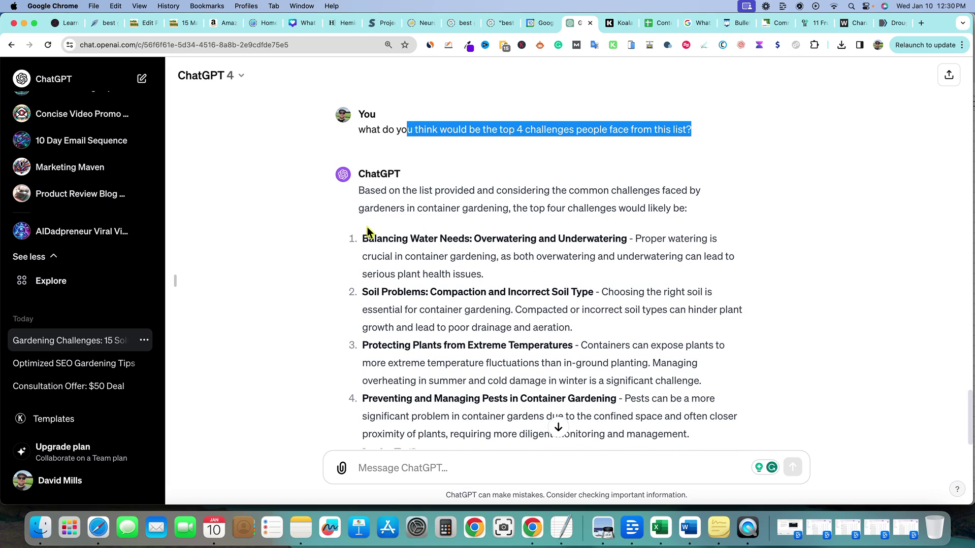
click(587, 133)
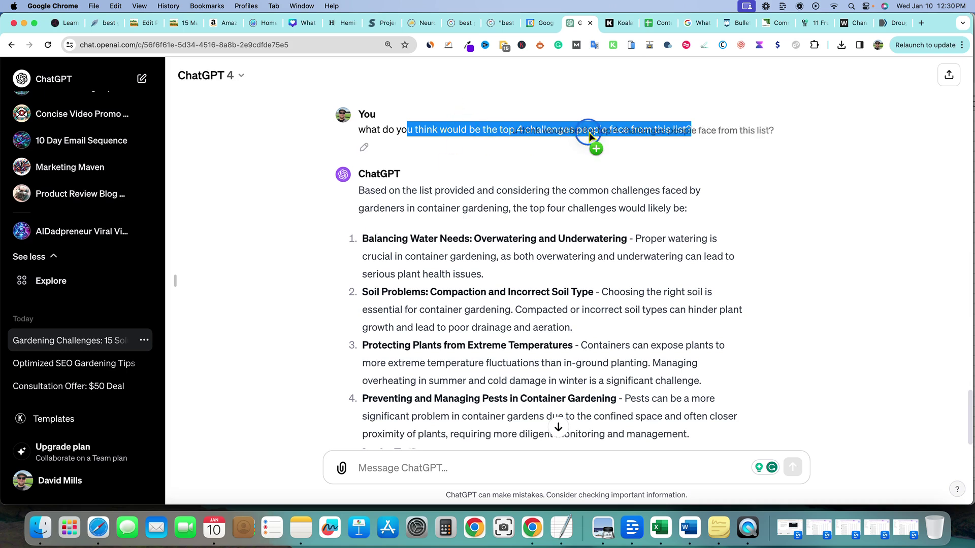
Step: Consult the Kwestify Keywords sheet in Excel, and highlight the four numbered challenges in ChatGPT's answer back in Chrome
click(660, 528)
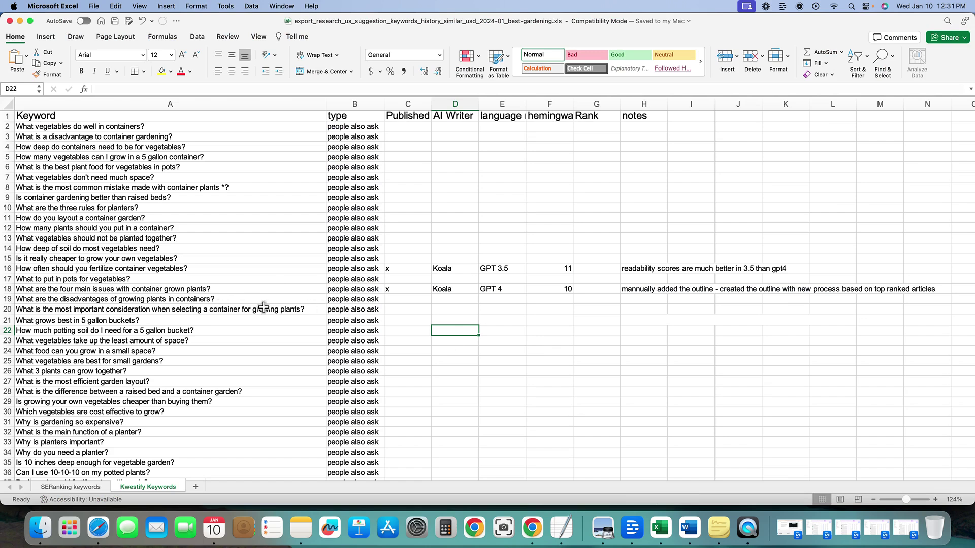
click(532, 528)
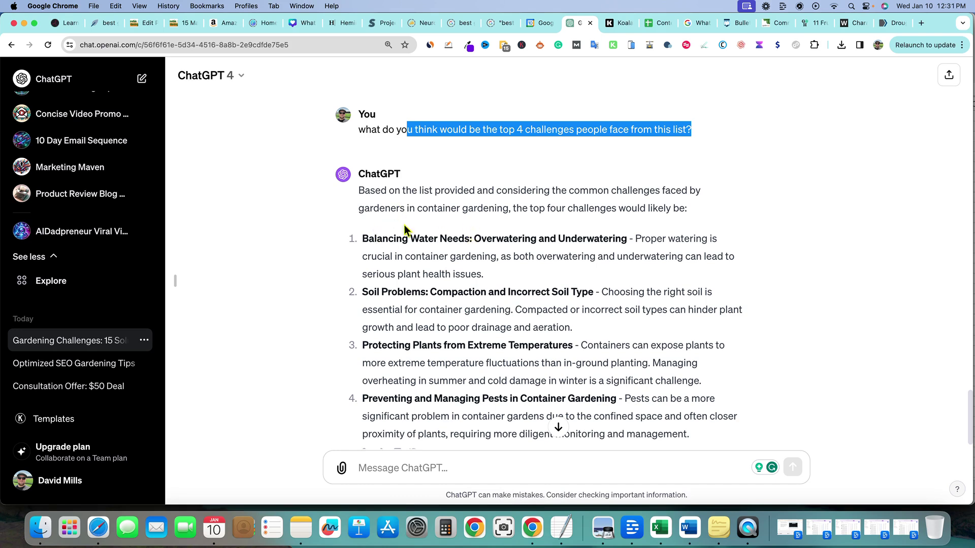
drag(363, 237, 718, 432)
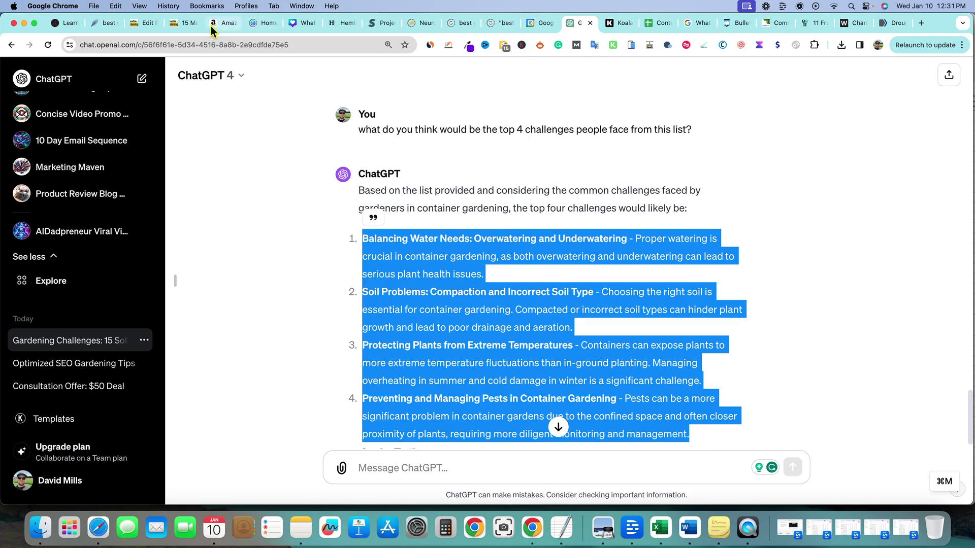
Step: Return to the published newbiegardening.com post and highlight the introductory sentence above the four-issues heading
click(182, 28)
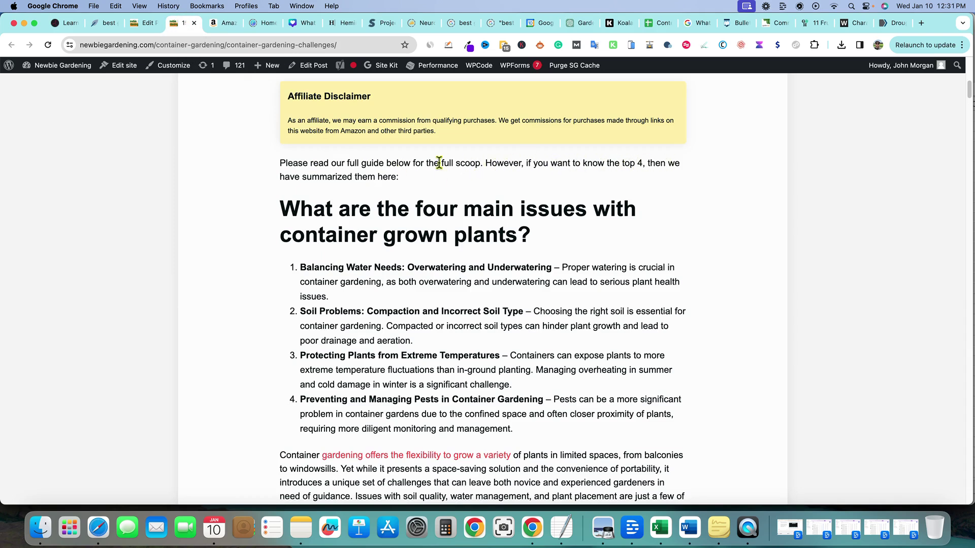
drag(399, 182, 278, 165)
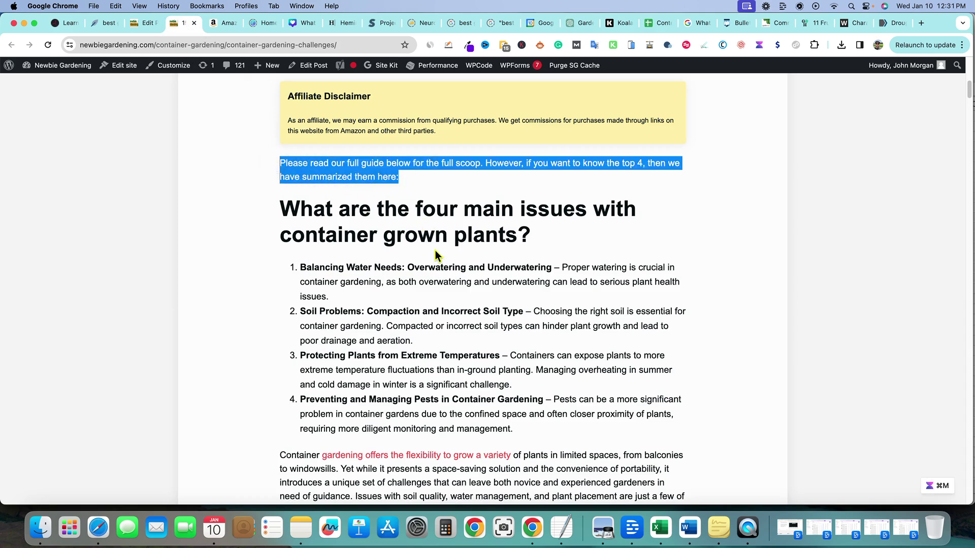
scroll(434, 258, down, 1)
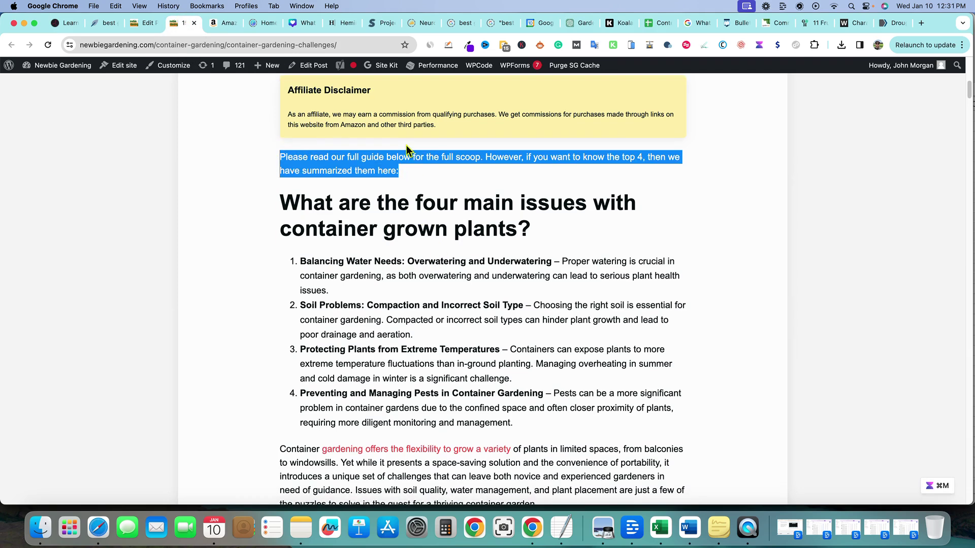
click(409, 175)
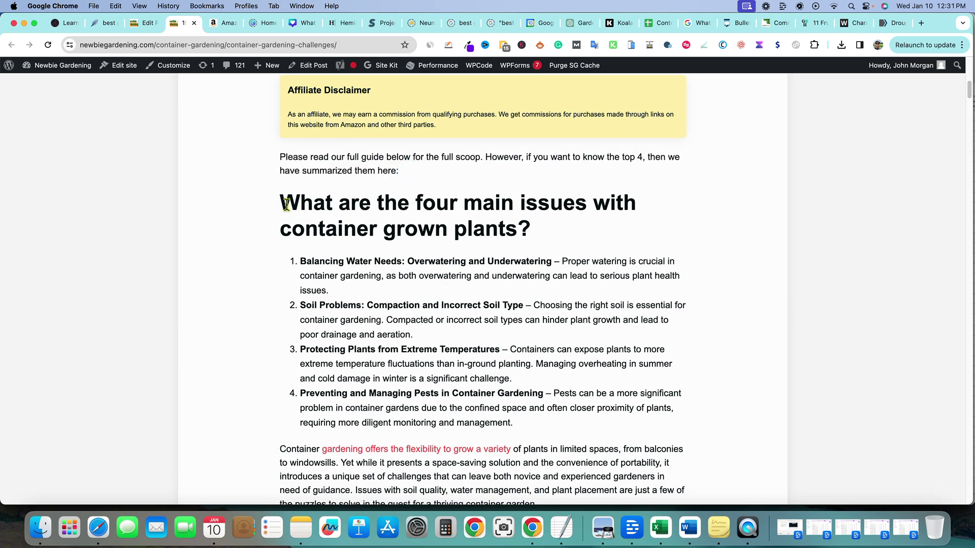
Step: Highlight the heading "What are the four main issues with container grown plants?" and its numbered list, clearing the selection at the end
drag(284, 203, 587, 234)
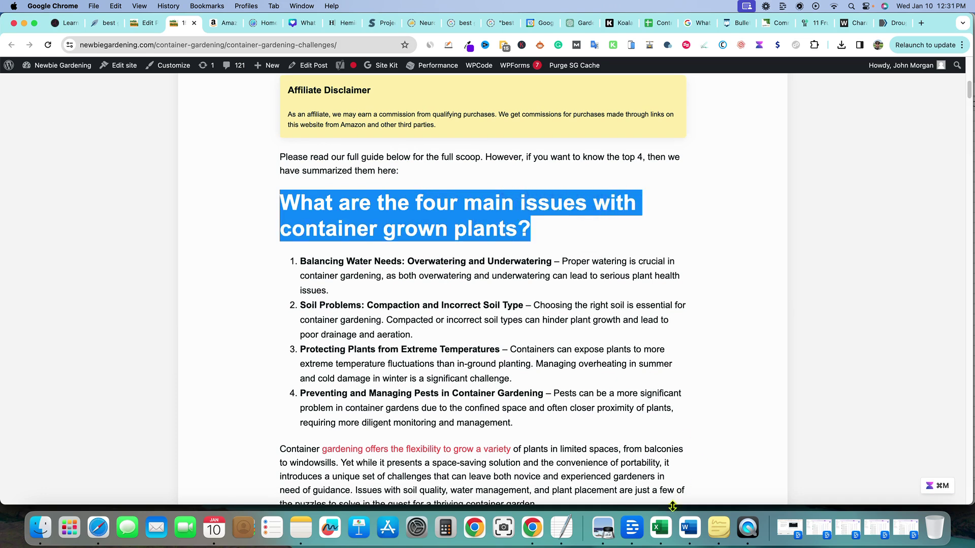
drag(299, 262, 533, 422)
scroll(503, 410, down, 3)
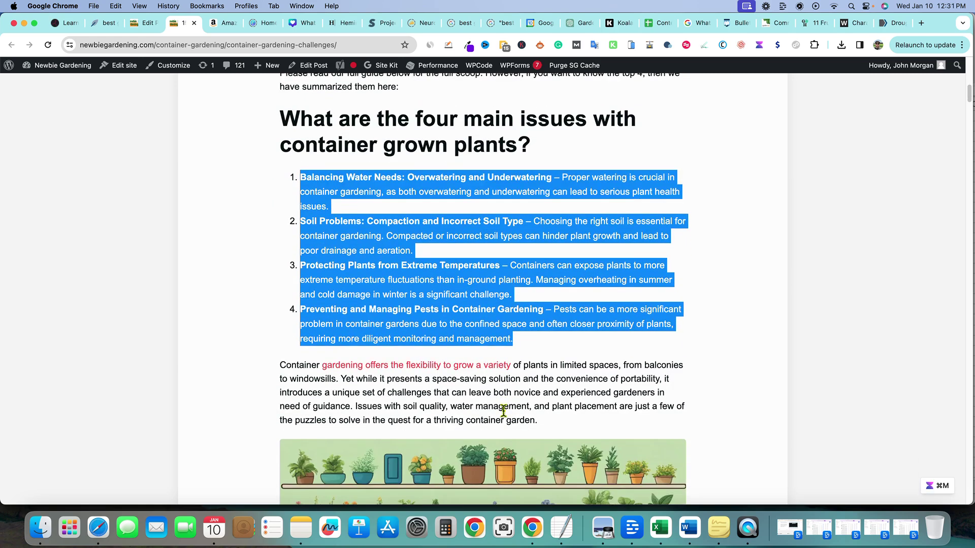
scroll(508, 401, down, 3)
click(555, 298)
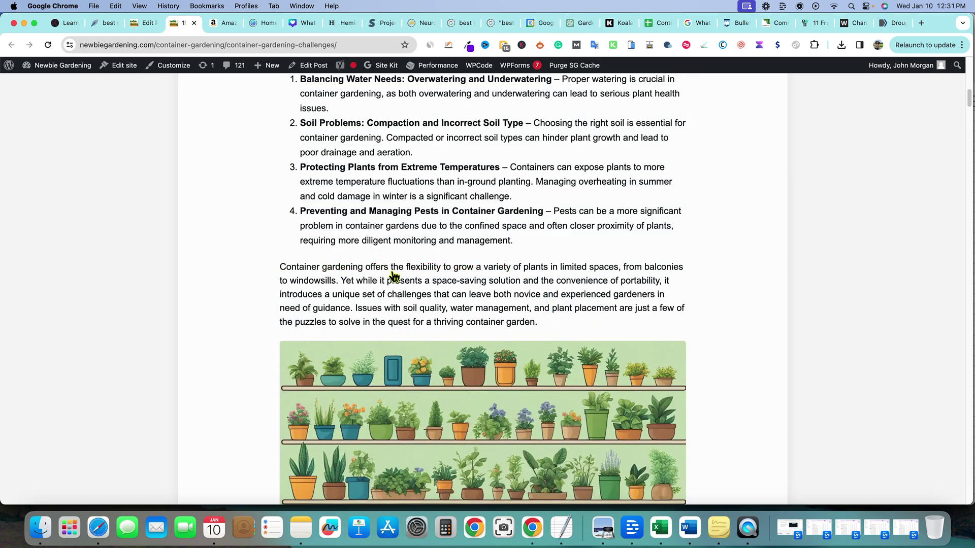
Step: Examine the rest of the published post, from the key takeaways through the section on preventing overturned pots
scroll(539, 336, down, 10)
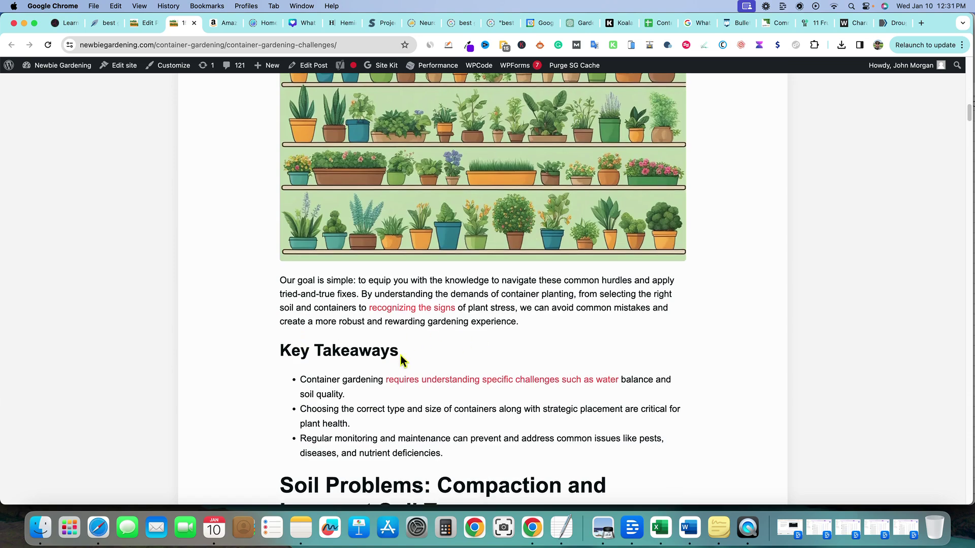
scroll(402, 360, down, 6)
scroll(429, 388, down, 10)
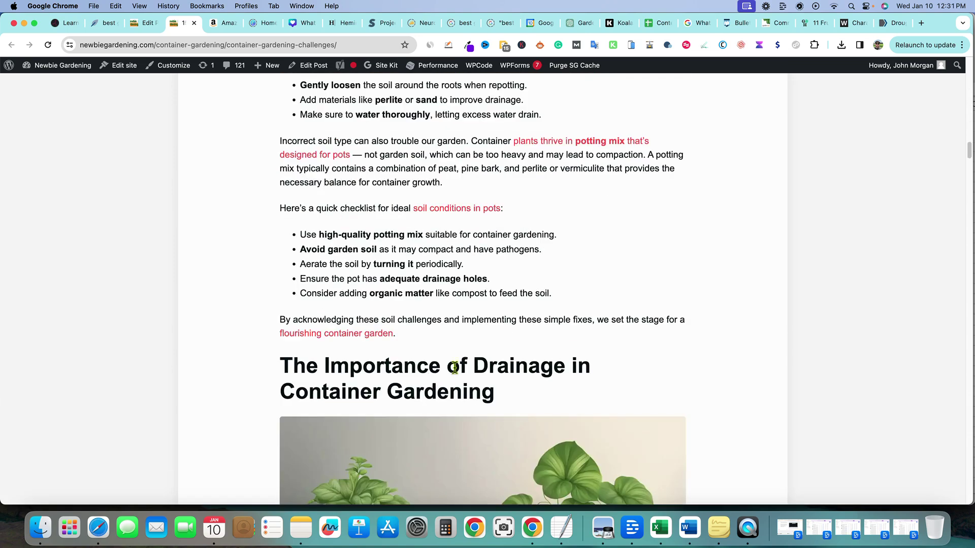
scroll(455, 367, down, 20)
scroll(486, 352, down, 8)
scroll(485, 351, up, 12)
scroll(493, 271, down, 20)
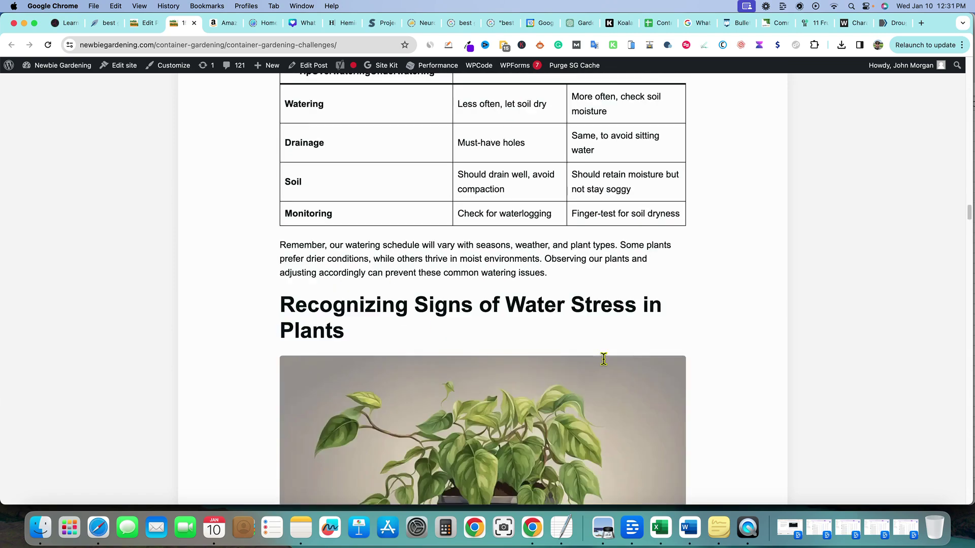
scroll(604, 365, down, 20)
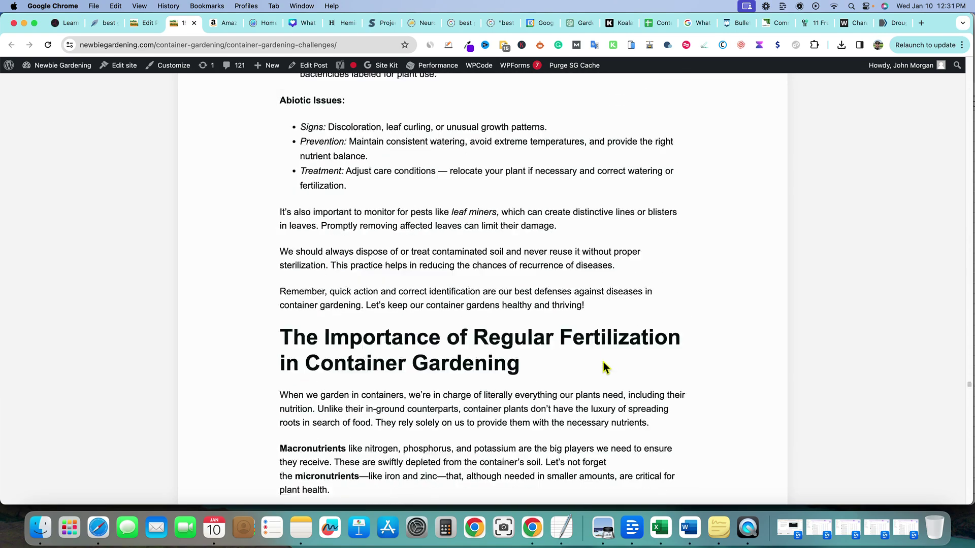
scroll(604, 366, up, 20)
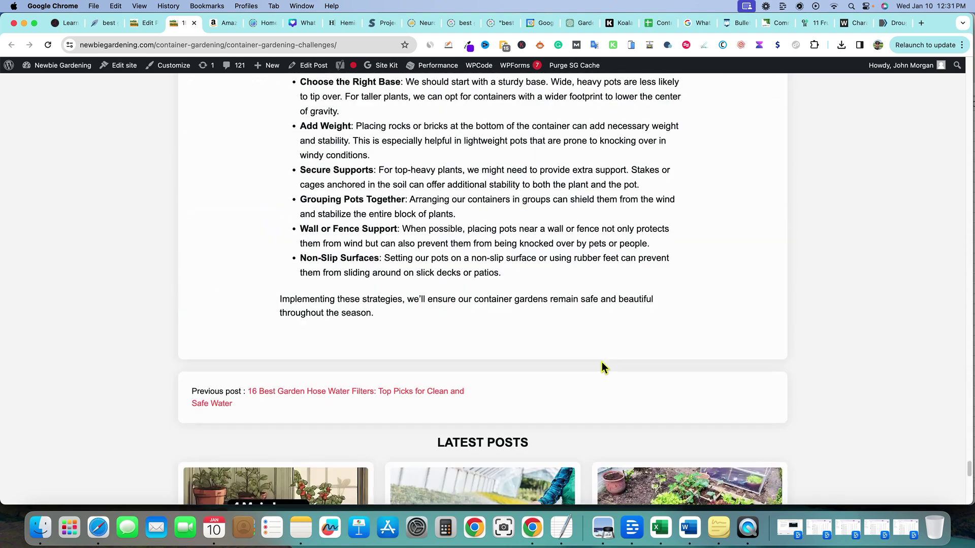